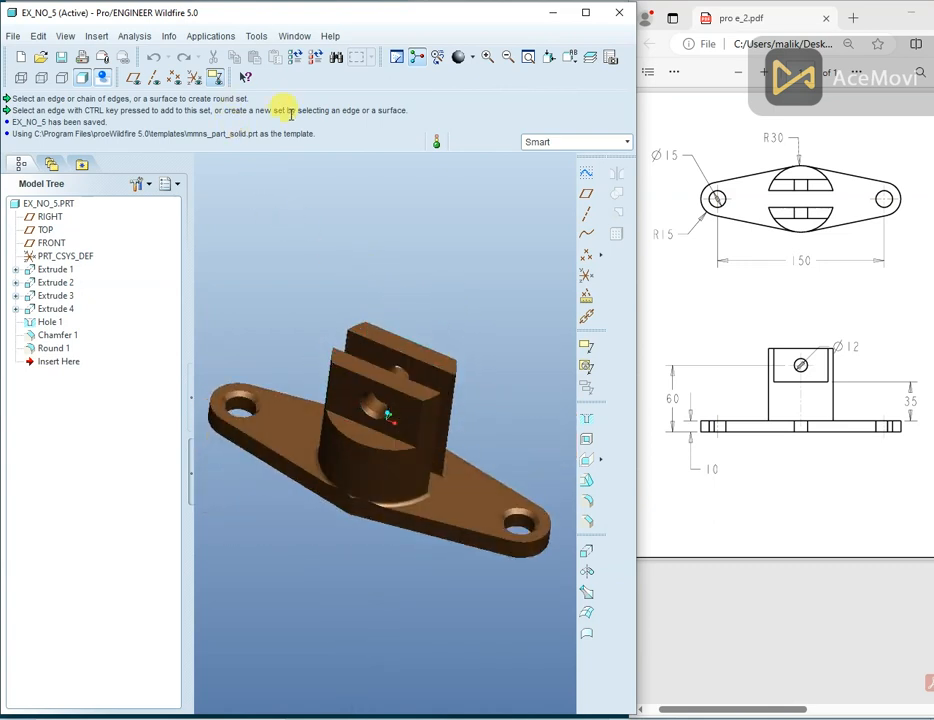
Switch to the PRT0001 part and turn on the display of datum planes, axes, points and coordinate systems.
click(295, 36)
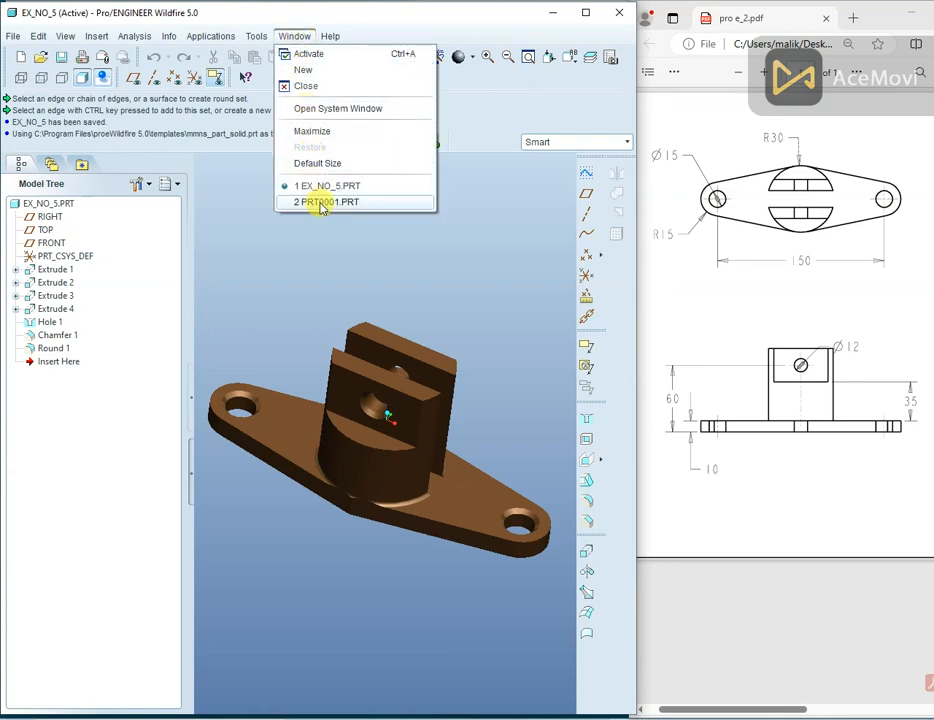
click(318, 201)
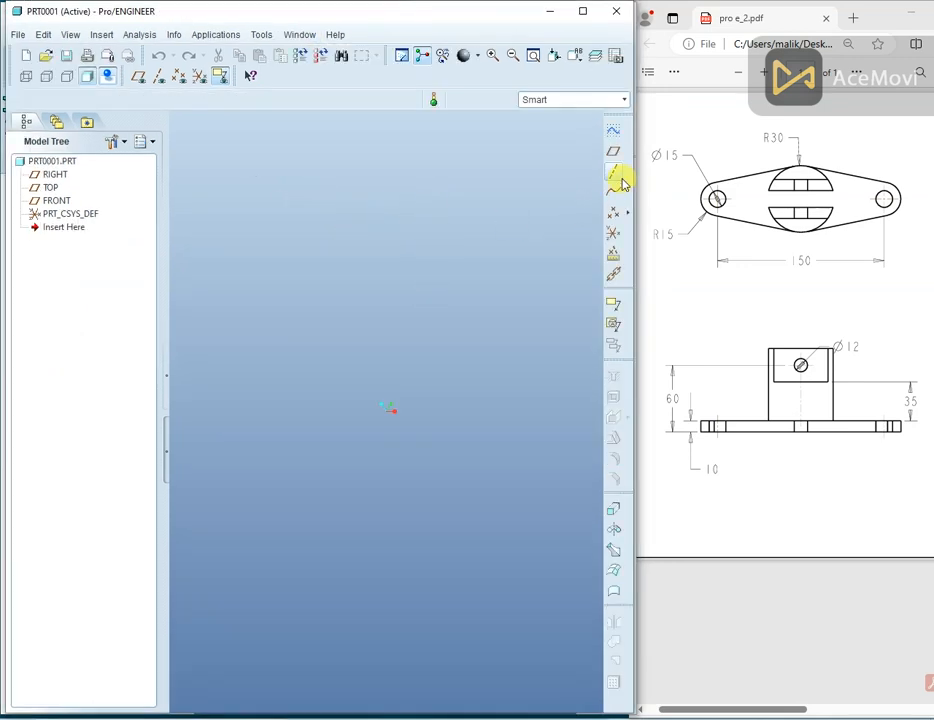
click(137, 74)
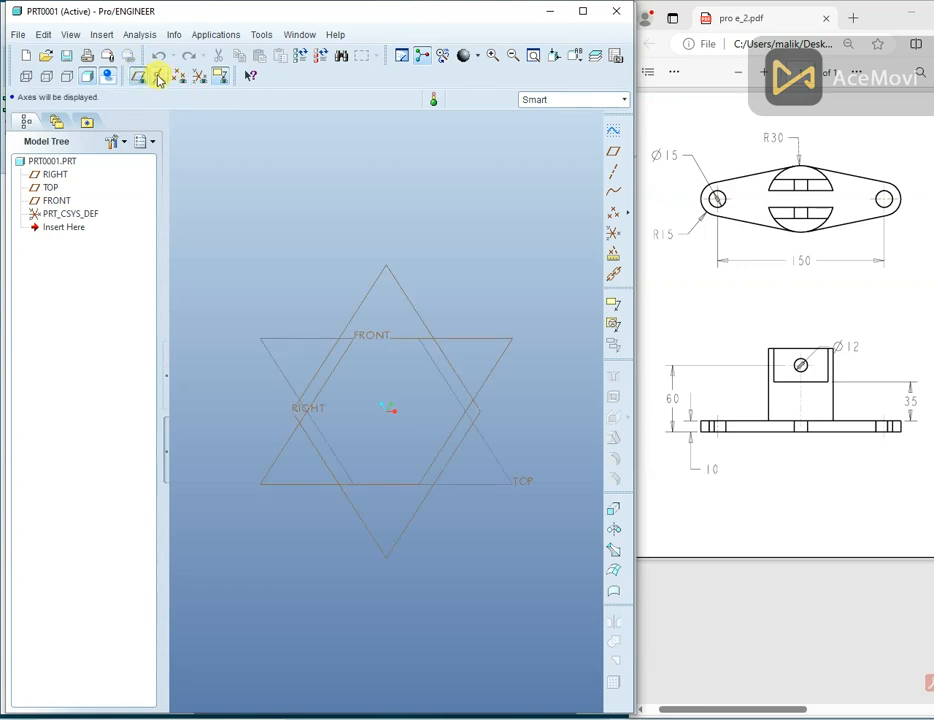
click(200, 77)
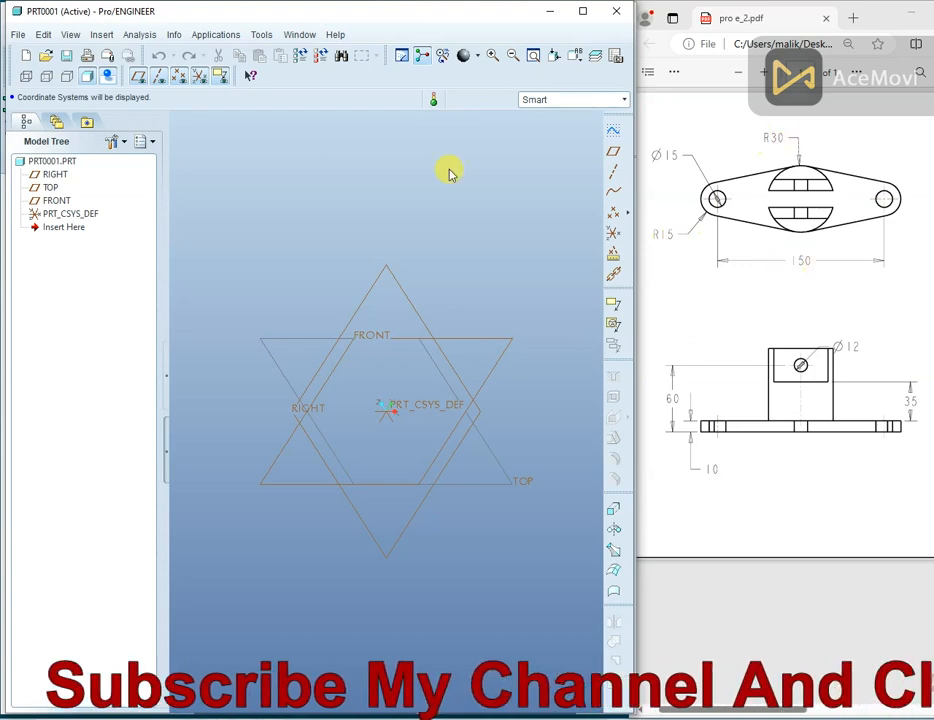
Start an Extrude with an internal sketch on the FRONT plane, using the RIGHT plane as the right-facing reference.
click(614, 512)
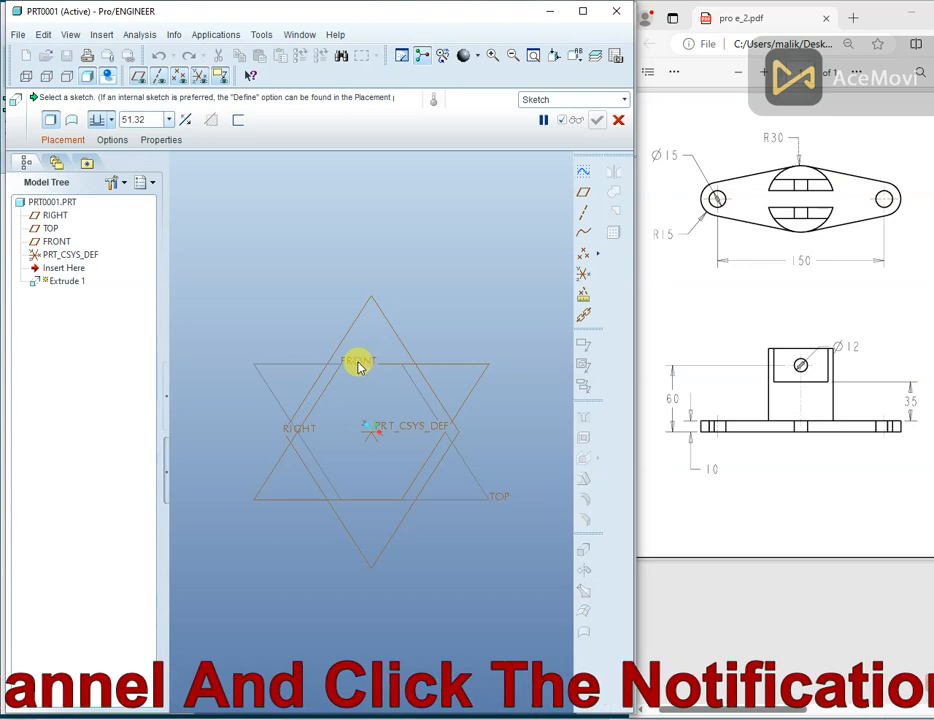
right_click(310, 227)
click(336, 237)
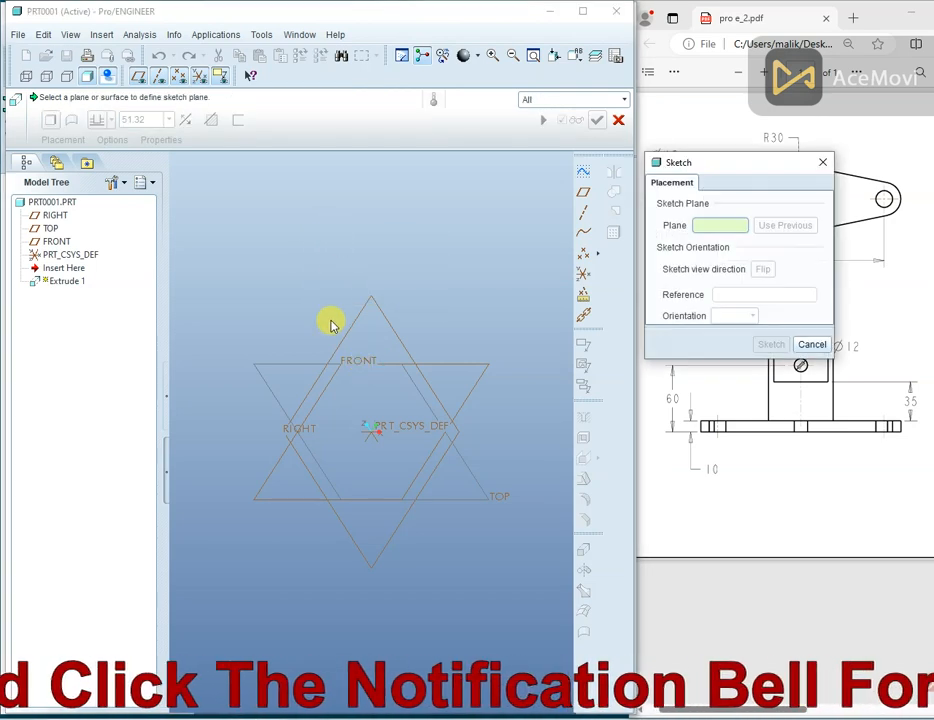
click(360, 359)
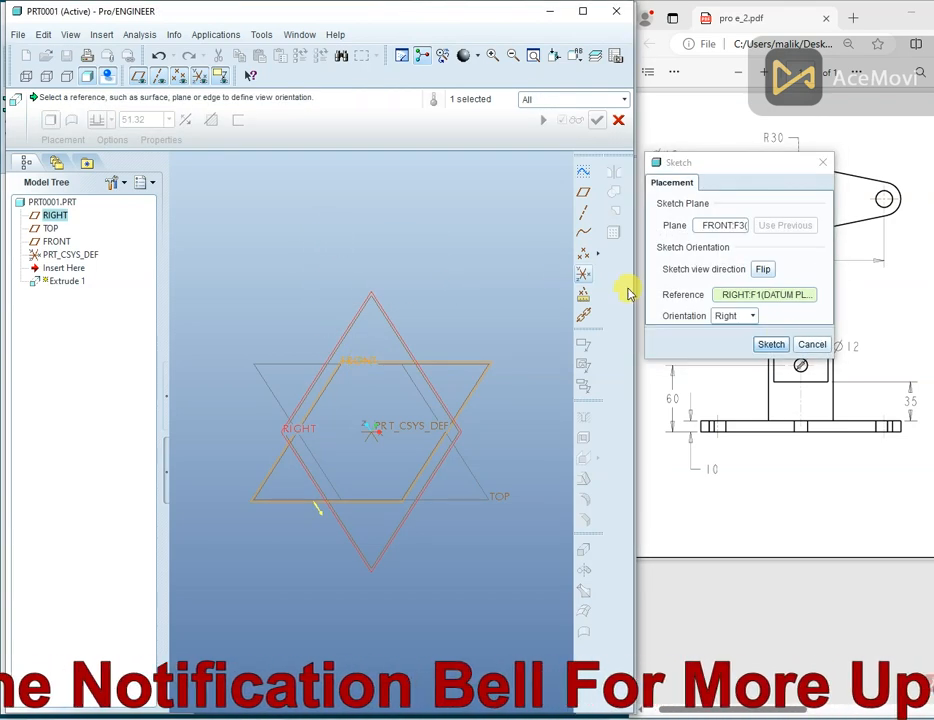
click(760, 346)
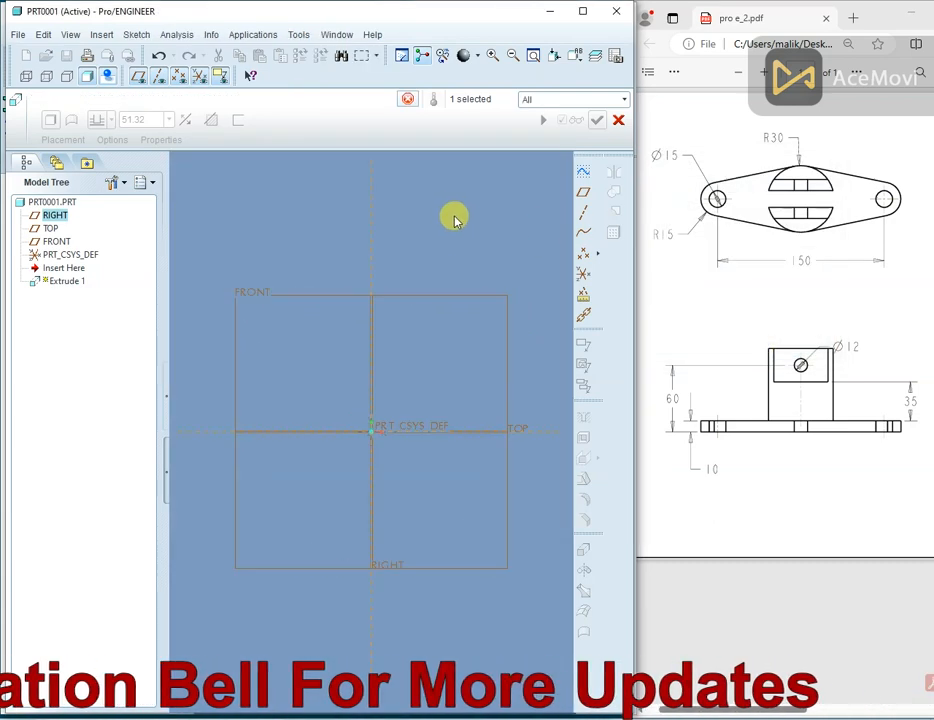
Add a horizontal and a vertical centerline through the sketch origin.
right_click(459, 199)
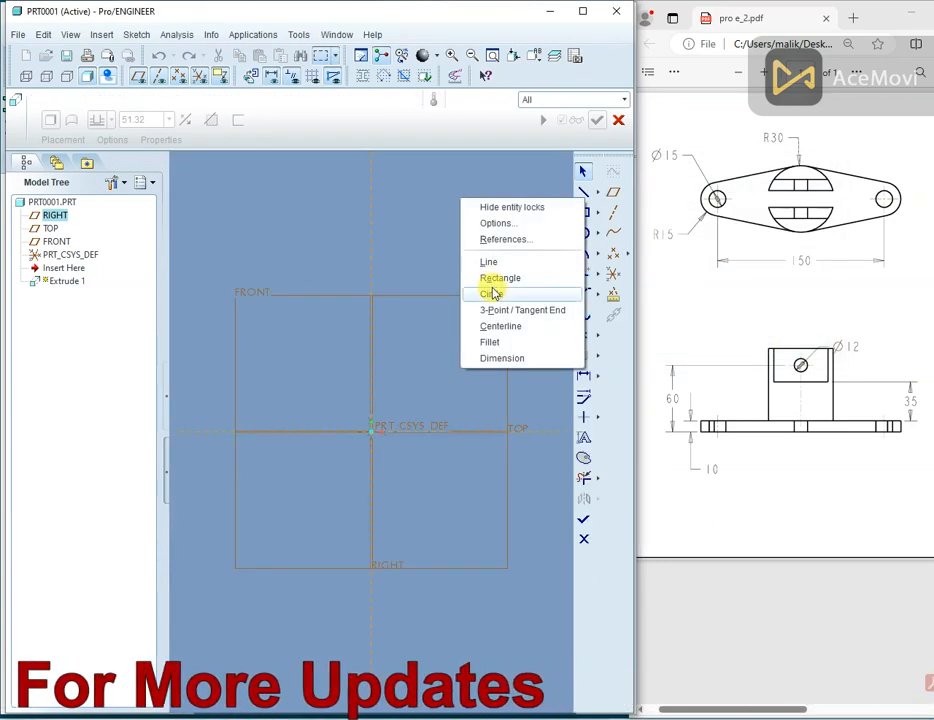
click(500, 325)
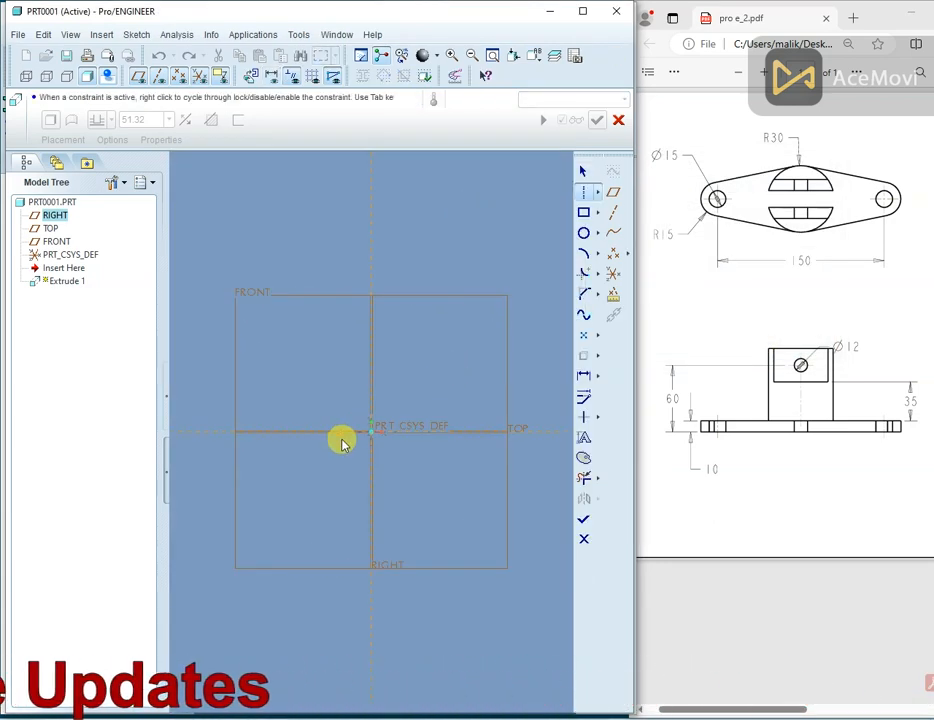
click(371, 432)
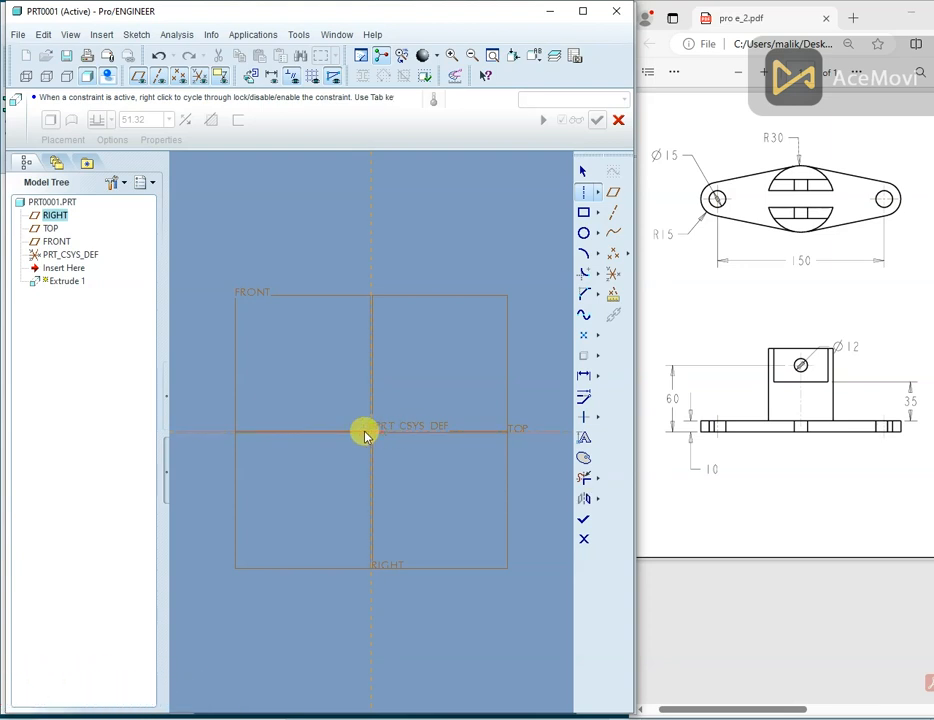
click(371, 406)
middle_click(440, 298)
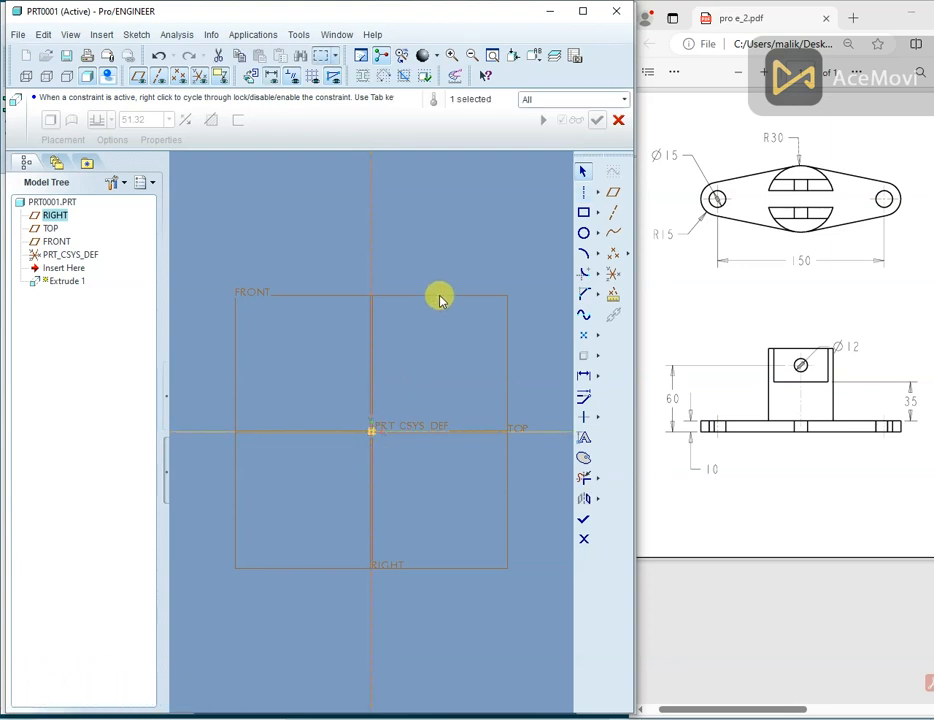
click(440, 298)
Sketch a circle about 273 mm in diameter centred on the origin.
right_click(440, 298)
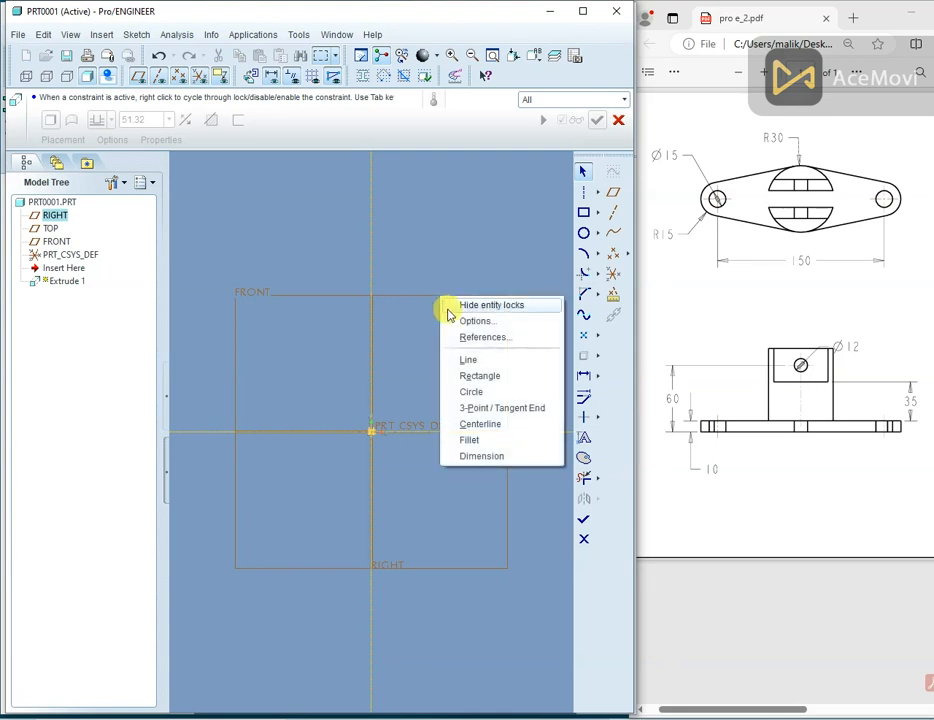
click(464, 390)
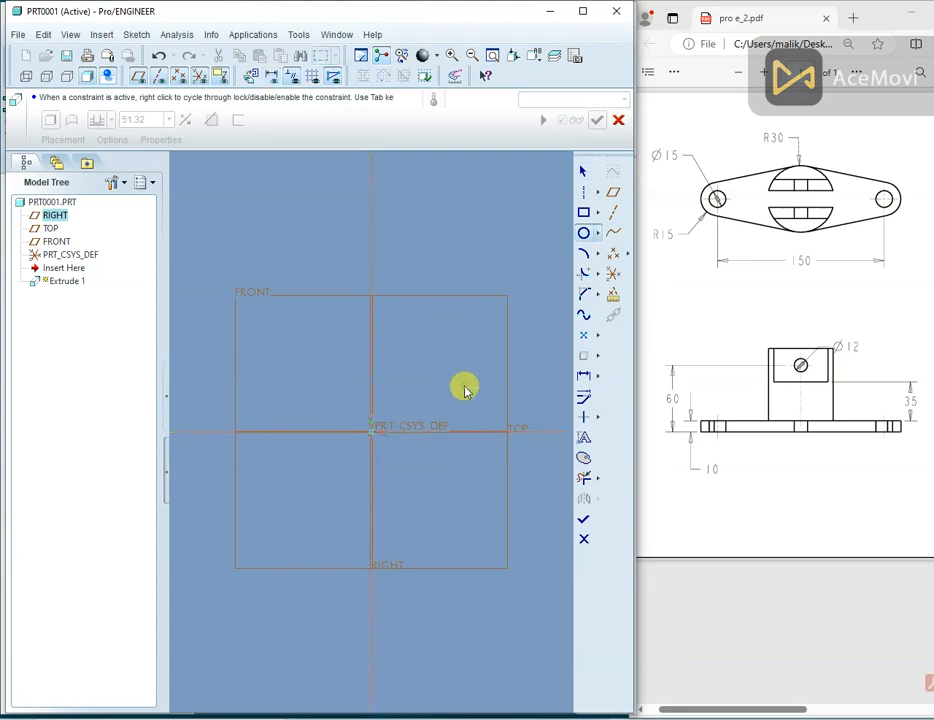
click(373, 432)
click(392, 362)
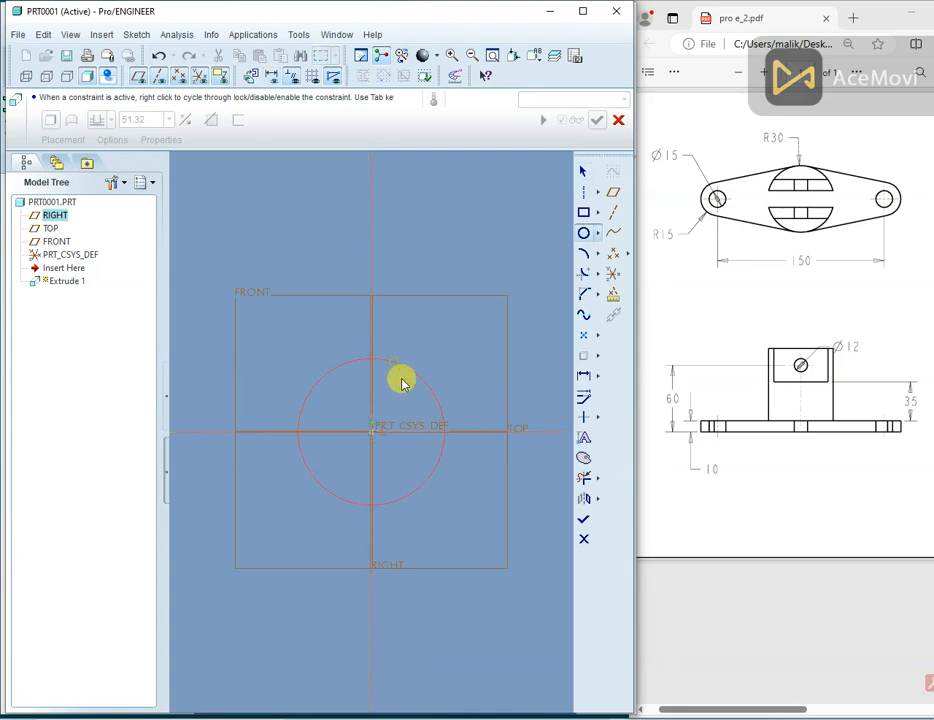
Sketch two concentric circles, about 180 mm and 86 mm in diameter, on the horizontal centerline on each side of the central circle.
middle_click(552, 441)
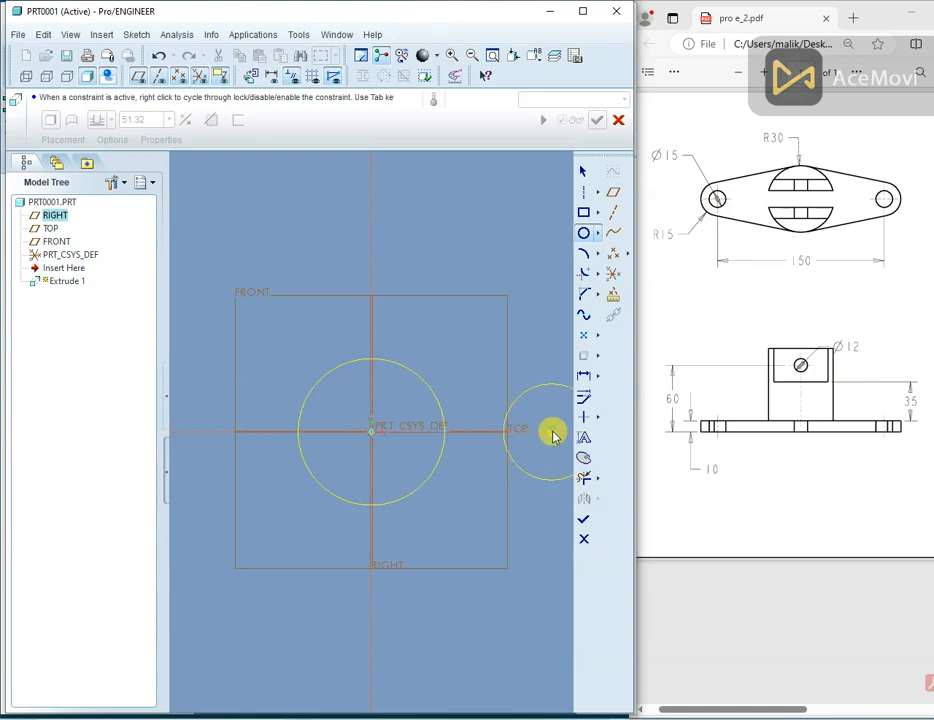
click(552, 436)
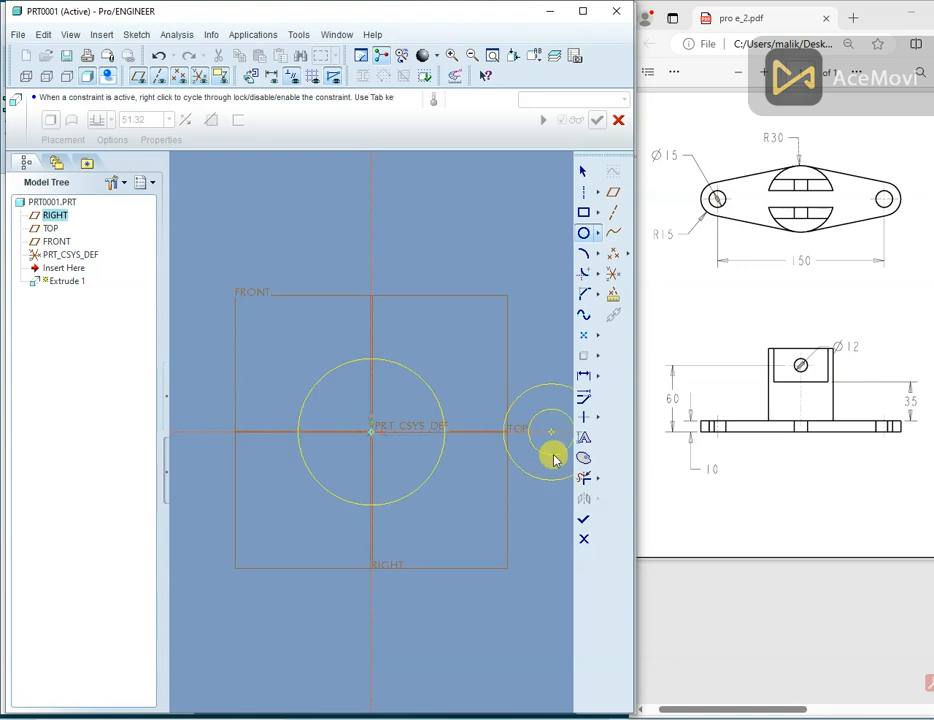
click(207, 433)
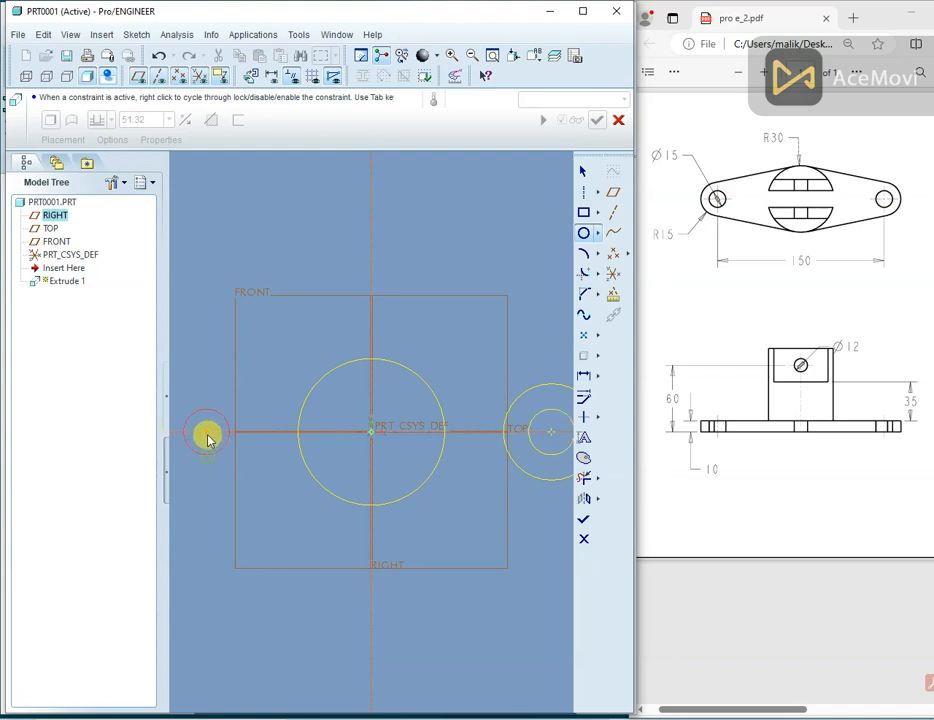
click(207, 434)
click(211, 482)
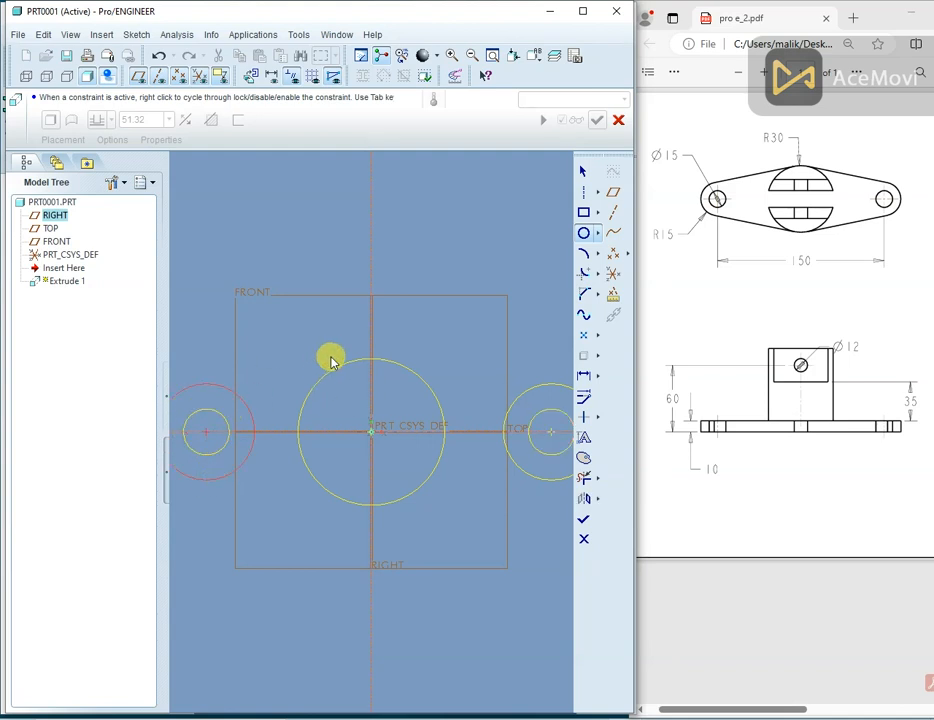
middle_click(340, 340)
click(278, 346)
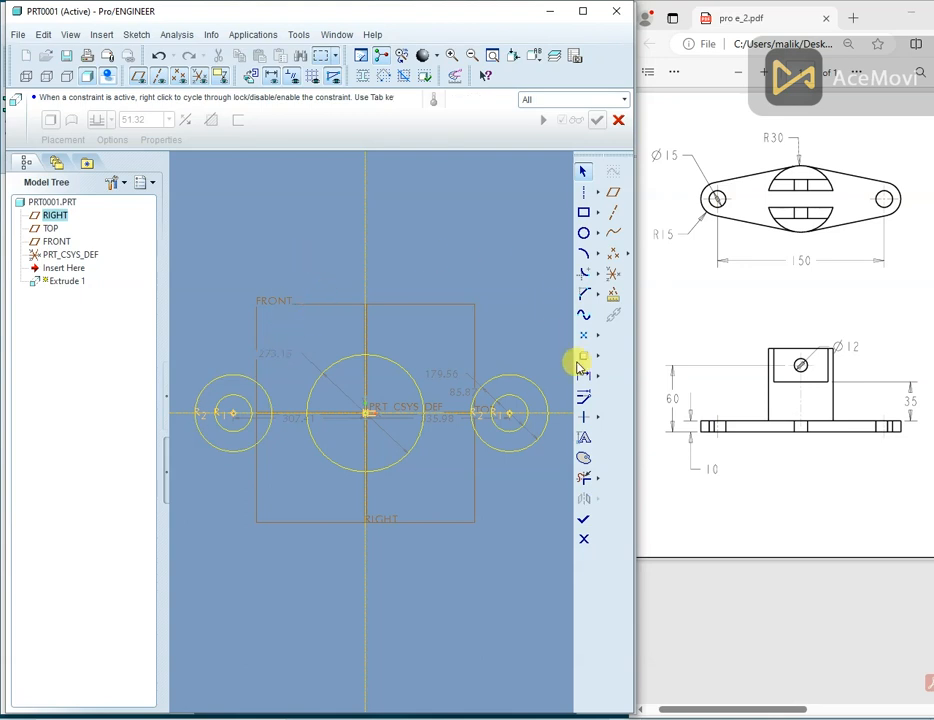
Make the centres of the two end circle pairs symmetric about the vertical centerline.
click(596, 414)
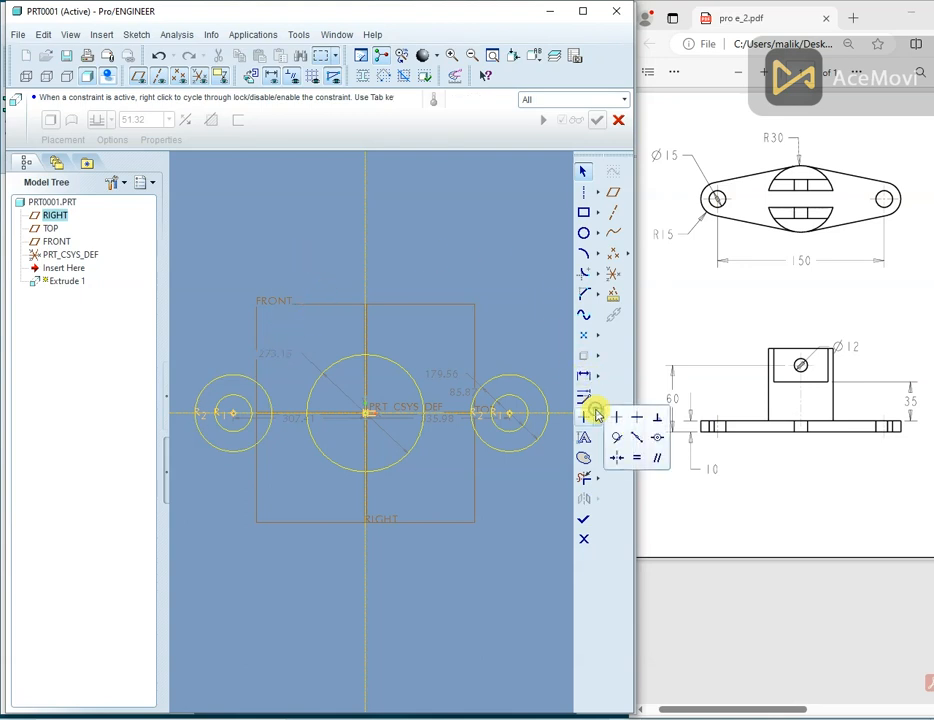
click(614, 458)
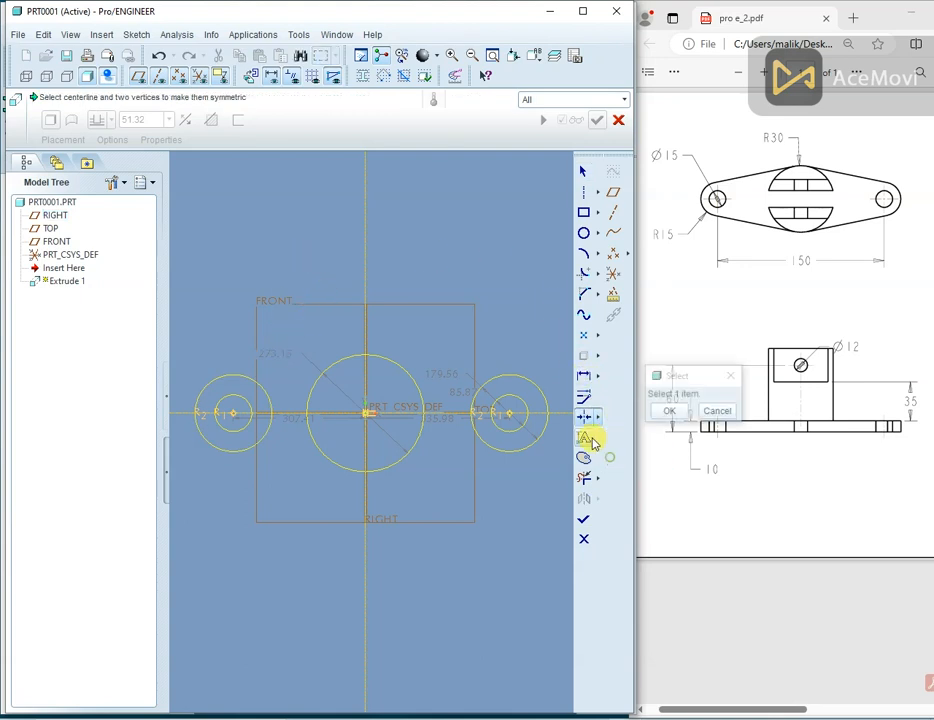
click(508, 414)
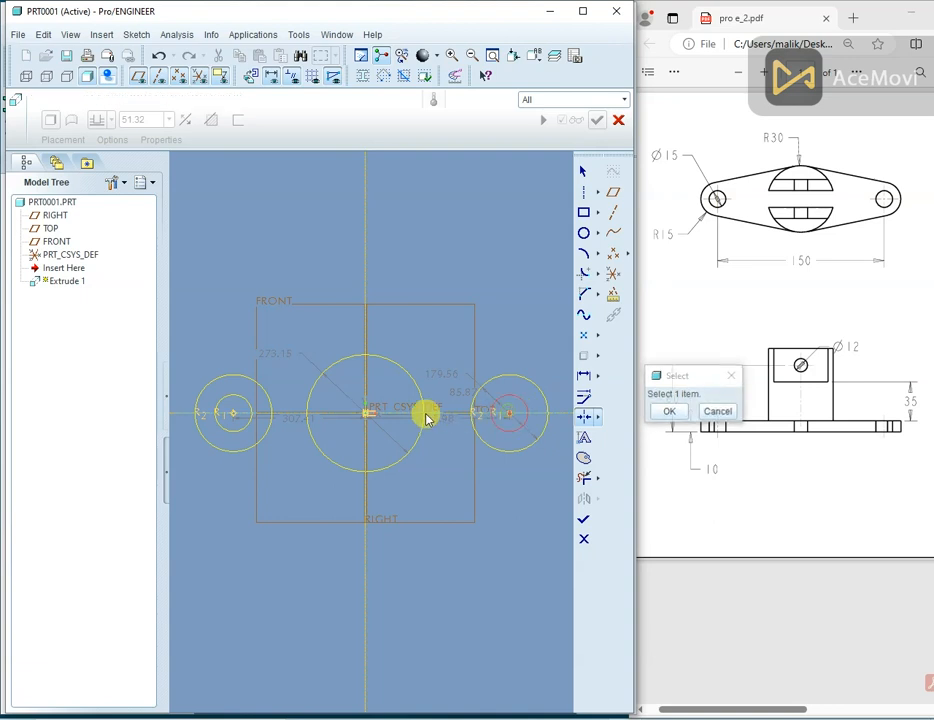
click(233, 413)
click(367, 302)
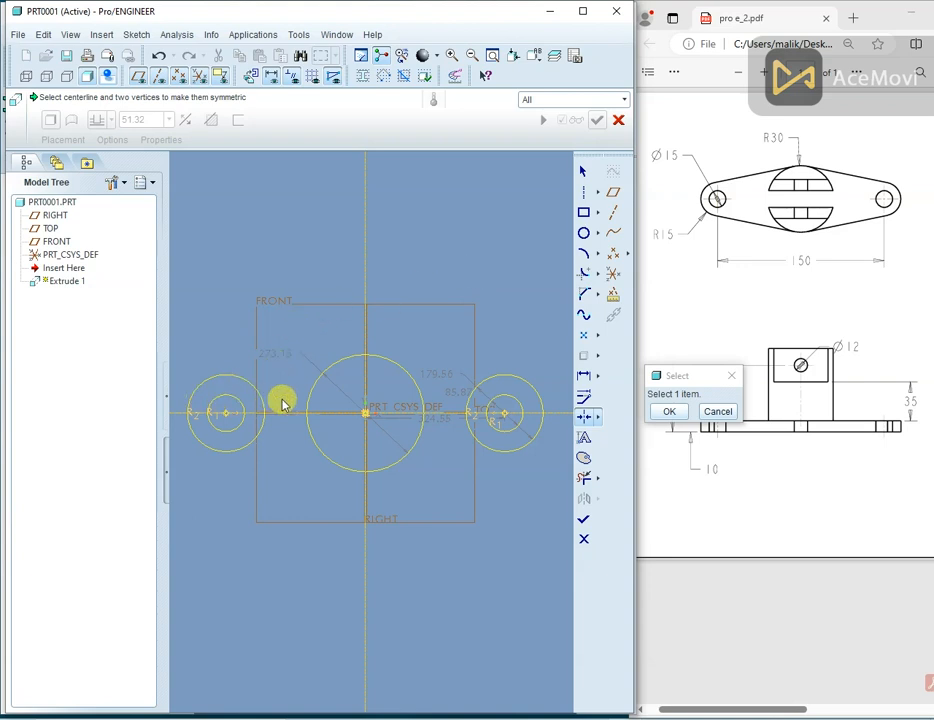
middle_click(452, 280)
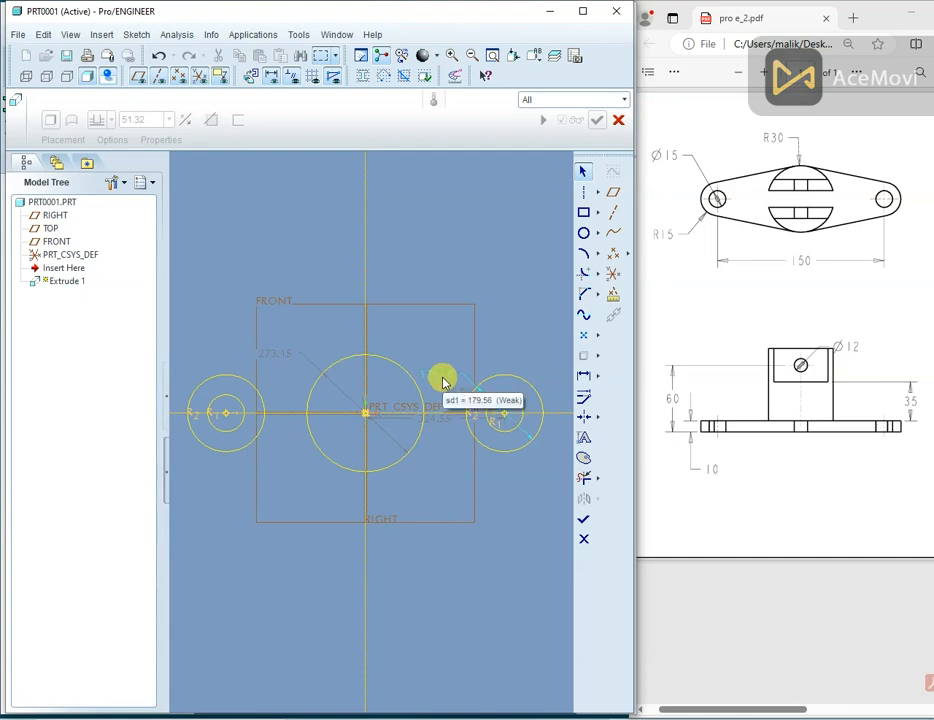
Move the outer end circle's diameter dimension clear of the geometry and convert the inner end circle's dimension to a radius.
drag(445, 381, 530, 327)
click(452, 398)
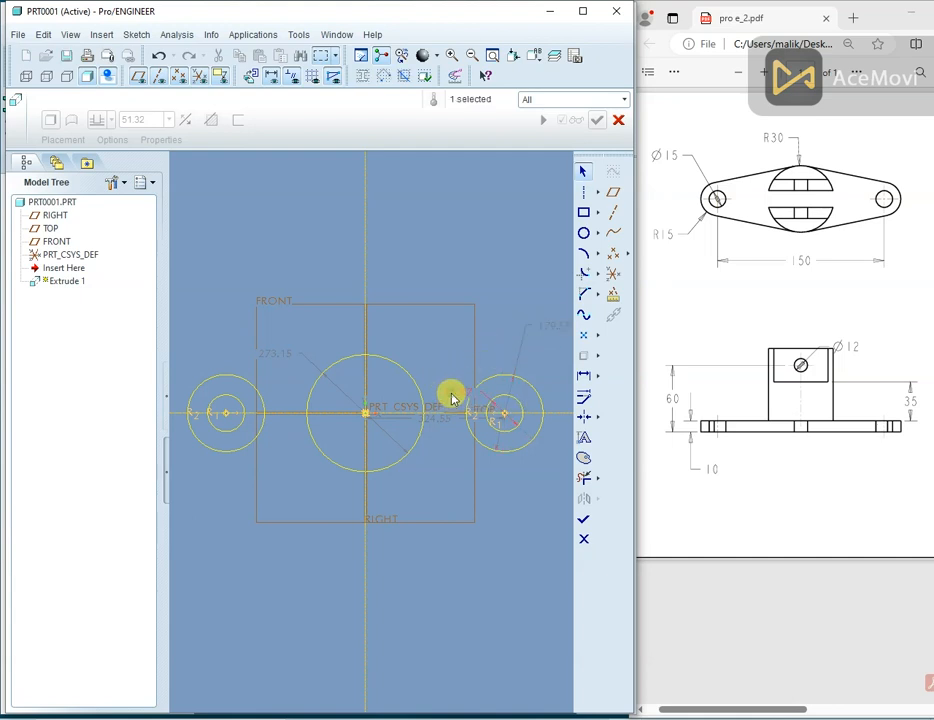
right_click(452, 395)
click(467, 467)
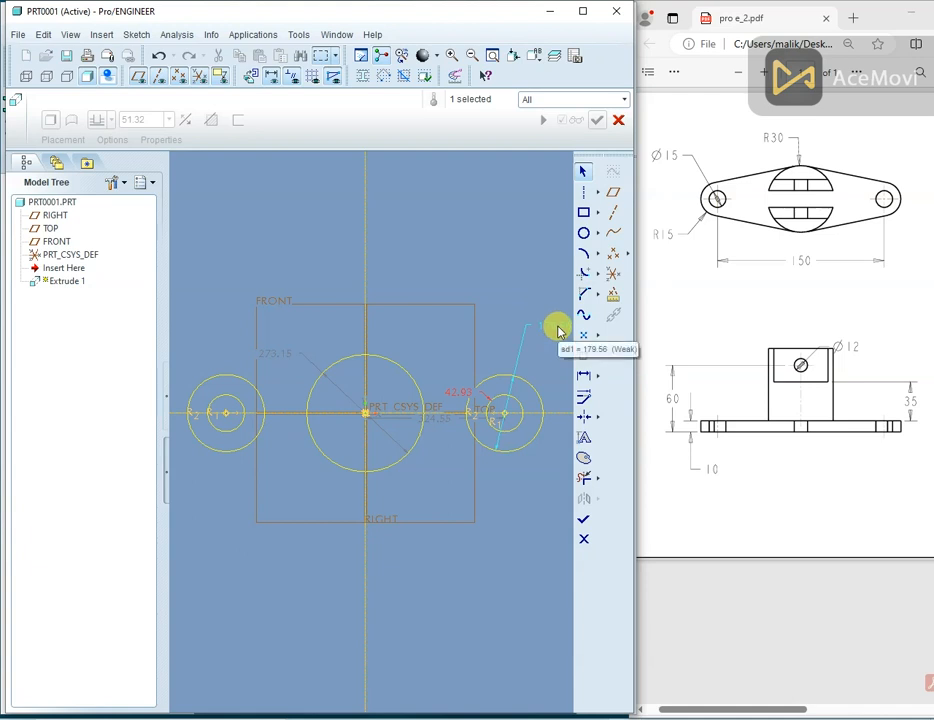
Convert the outer end circle's diameter dimension to a radius and set it to 15 mm.
click(558, 331)
right_click(558, 328)
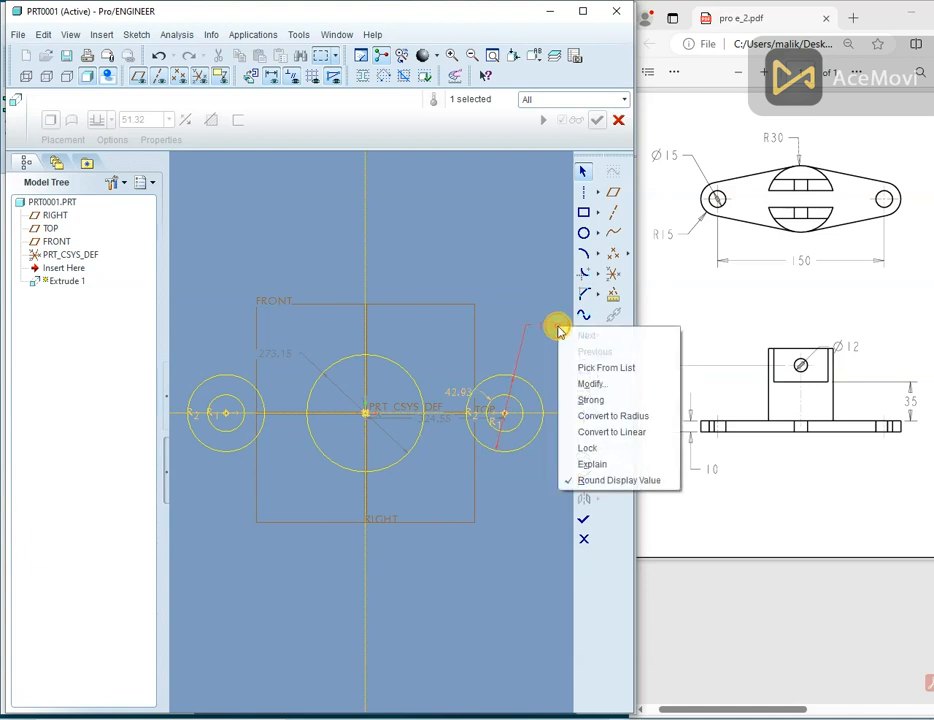
click(574, 414)
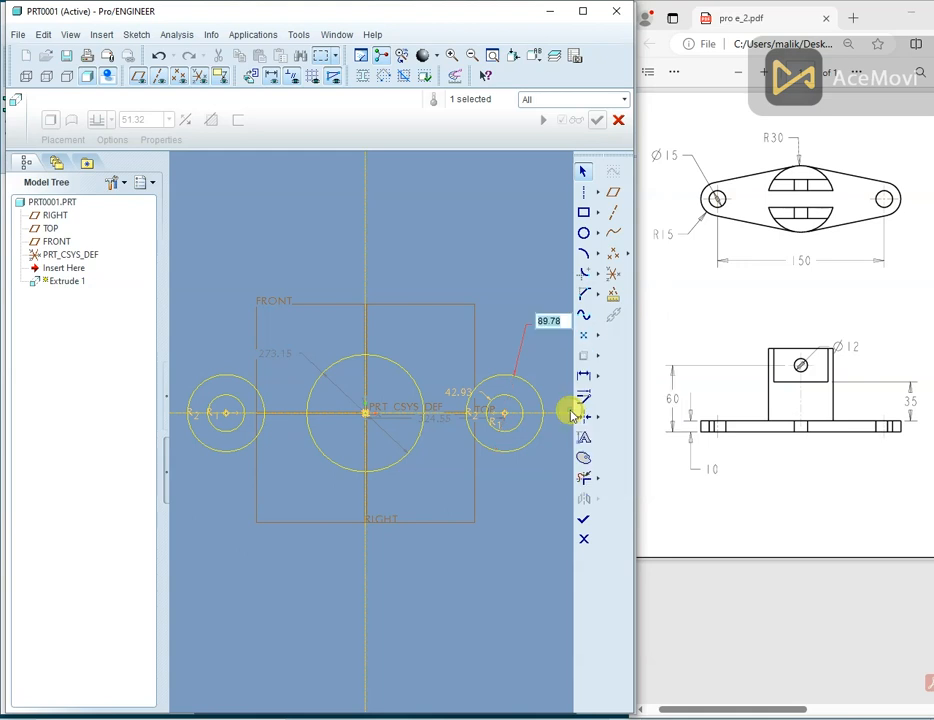
text(15)
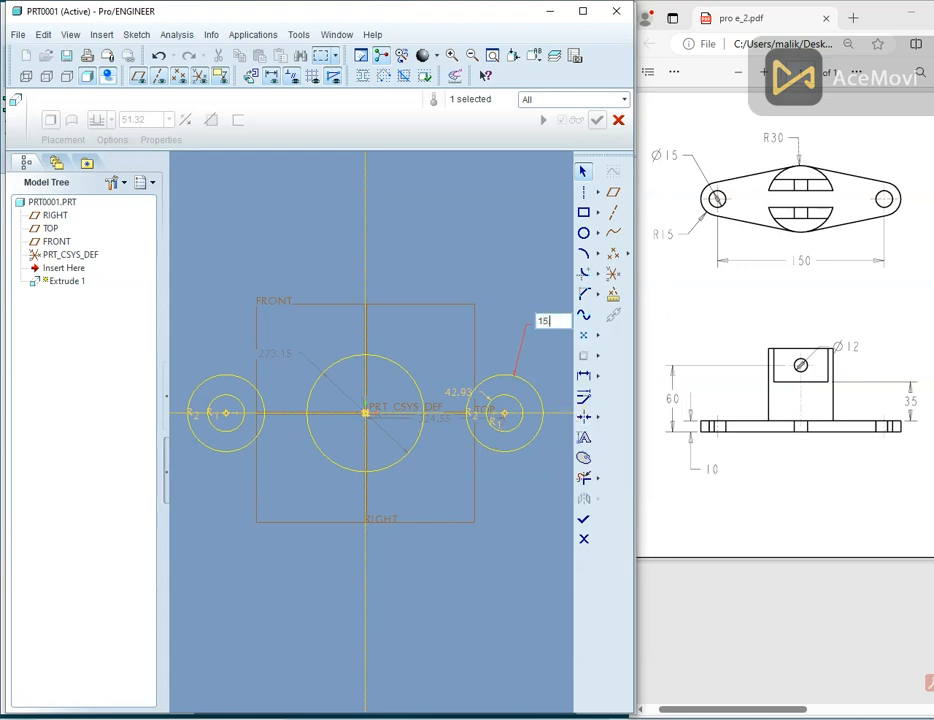
key(Return)
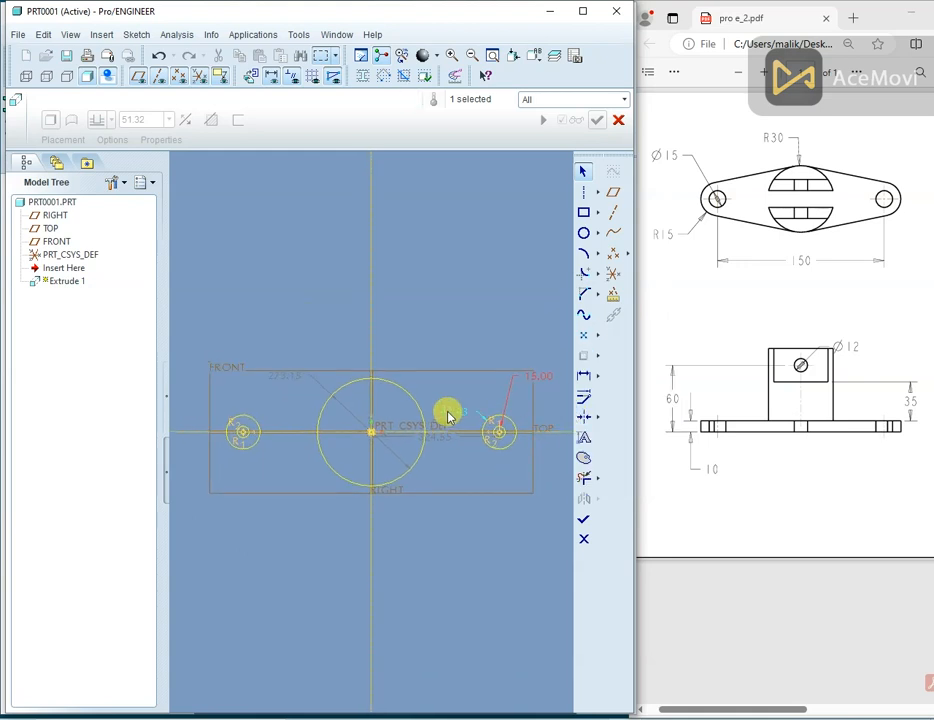
Set the inner end circle's radius to 15 mm.
key(Return)
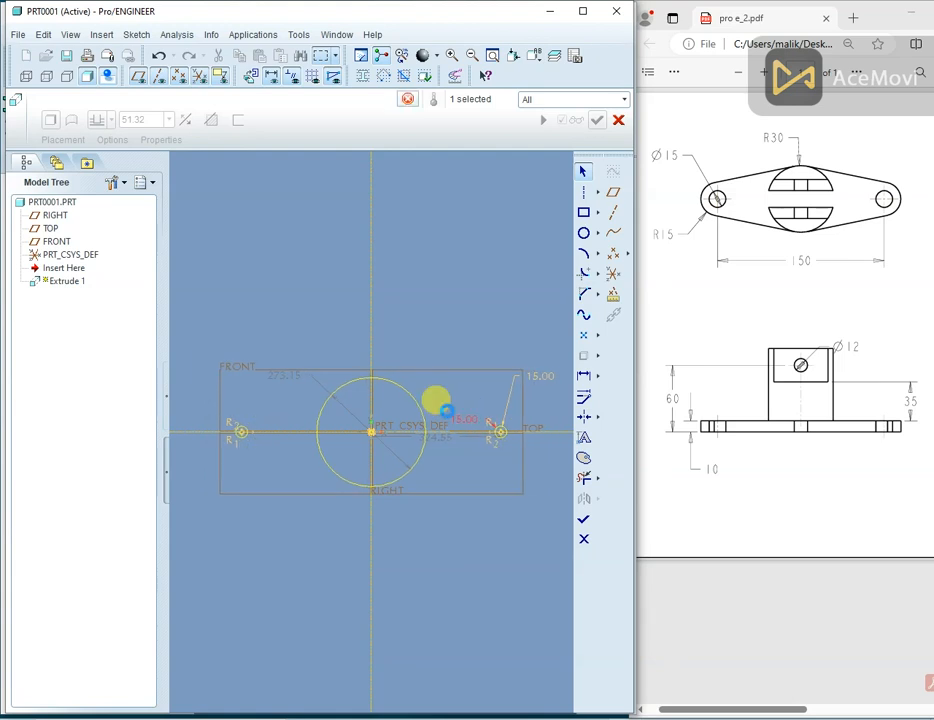
scroll(532, 425, down, 3)
scroll(529, 438, down, 4)
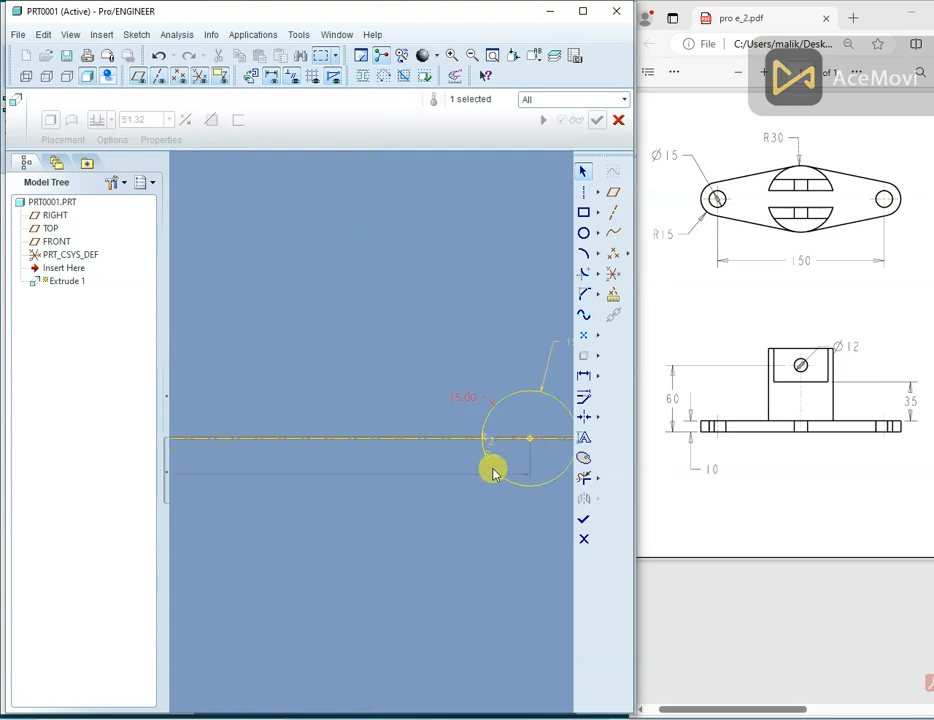
scroll(536, 425, up, 5)
scroll(447, 421, up, 2)
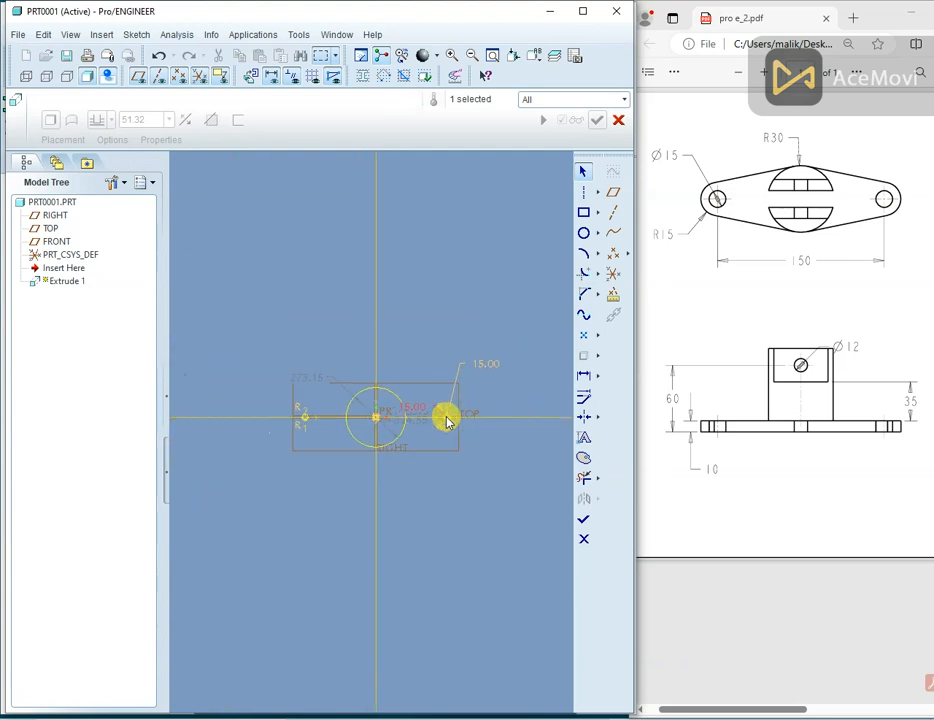
scroll(447, 421, down, 6)
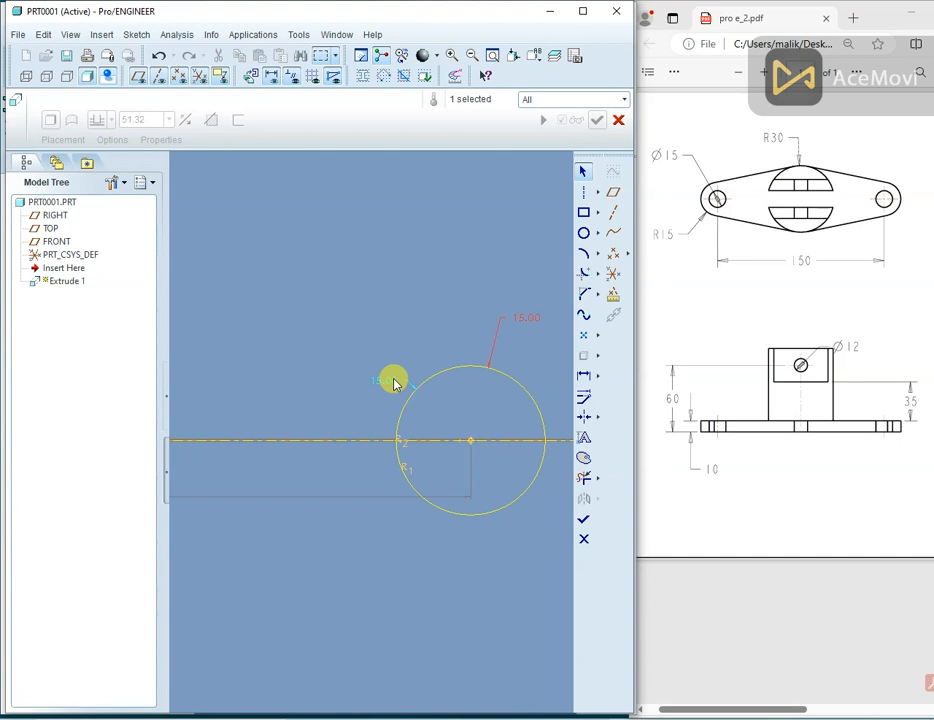
Undo the last radius change on the end circle.
key(ctrl+z)
scroll(384, 378, up, 3)
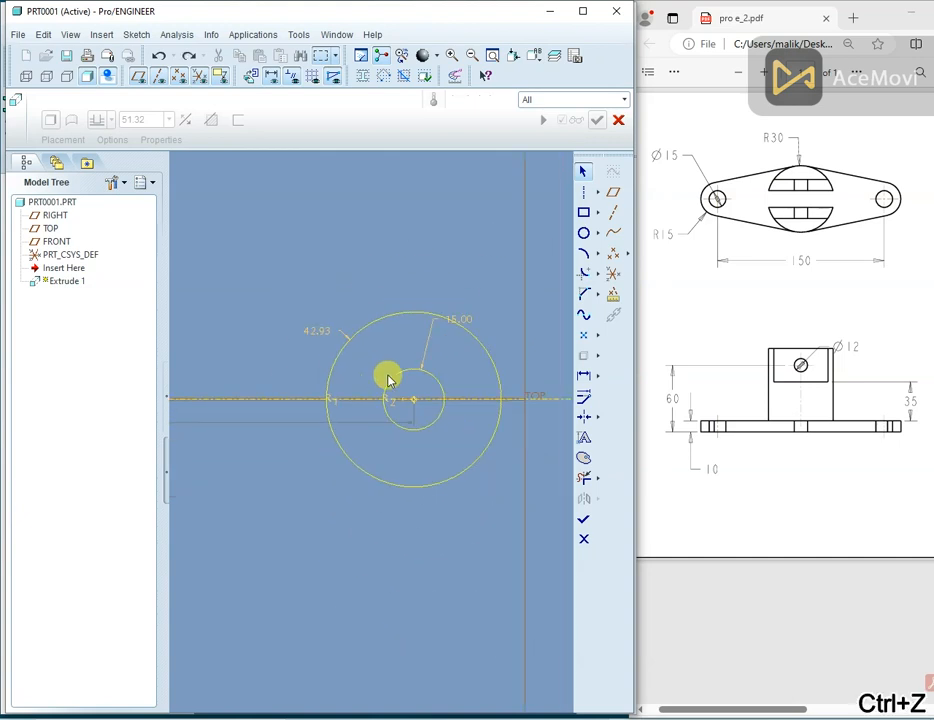
scroll(420, 381, down, 2)
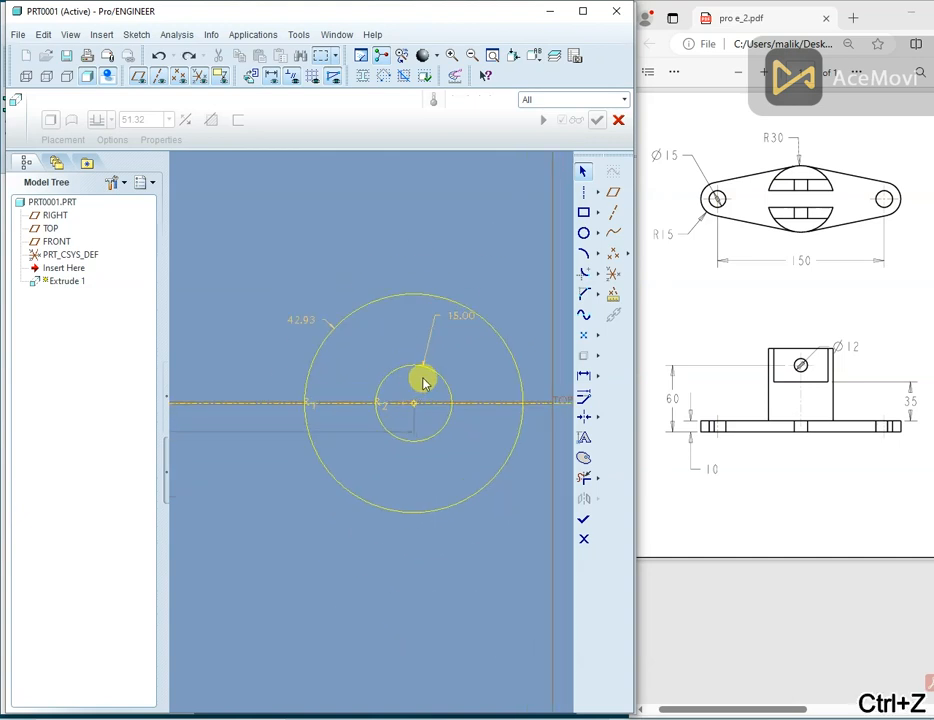
right_click(455, 318)
middle_click(455, 314)
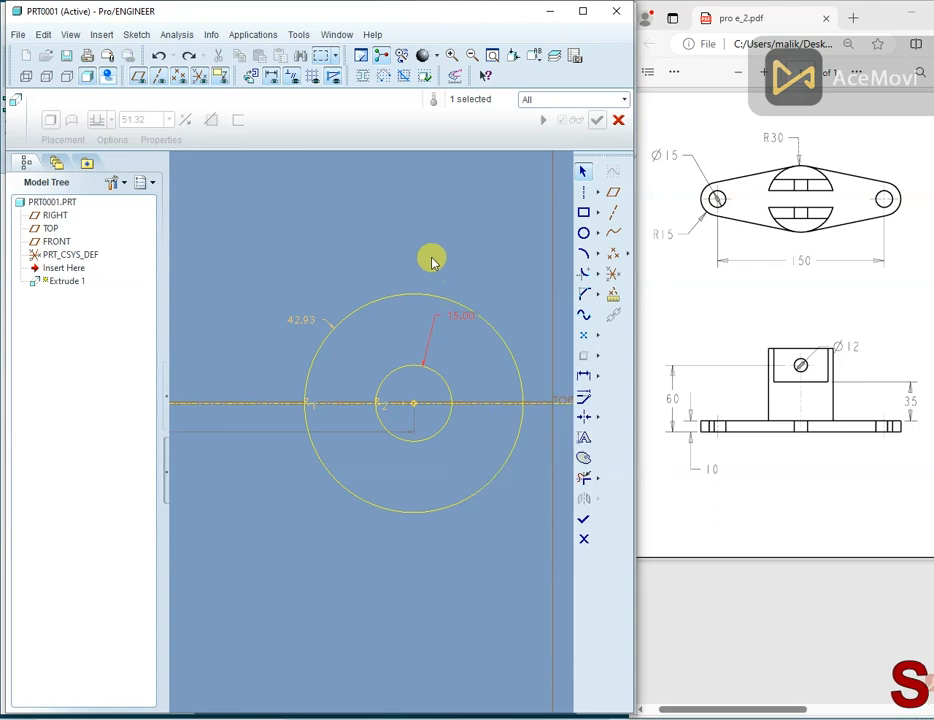
Convert the other end circle's radius dimension to a diameter and set it to 15 mm for the hole.
right_click(304, 322)
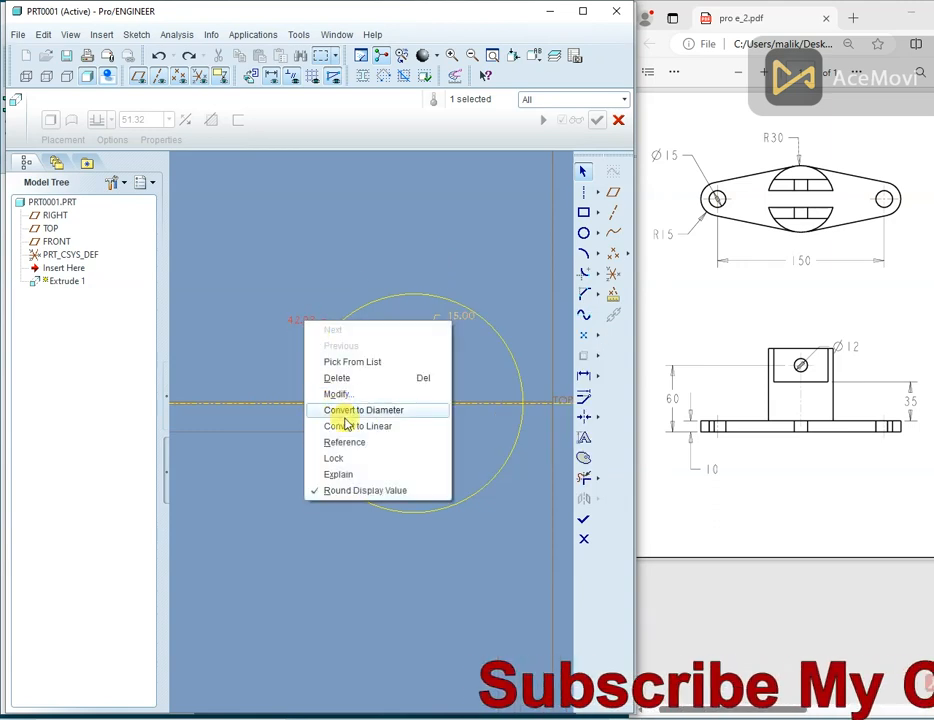
click(359, 411)
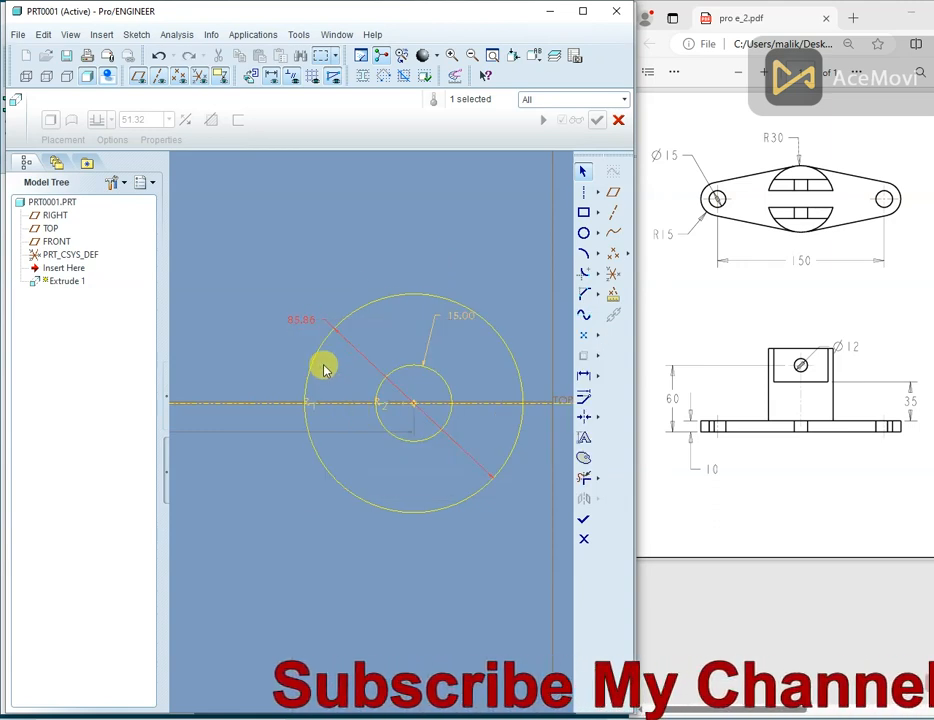
double_click(297, 320)
text(150)
key(Return)
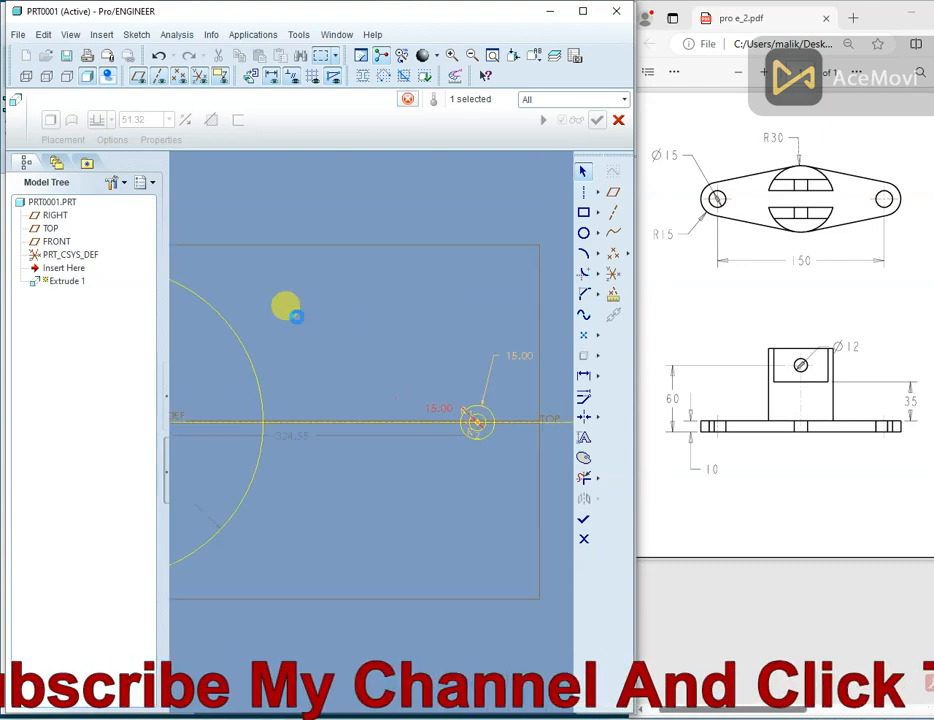
key(ctrl+d)
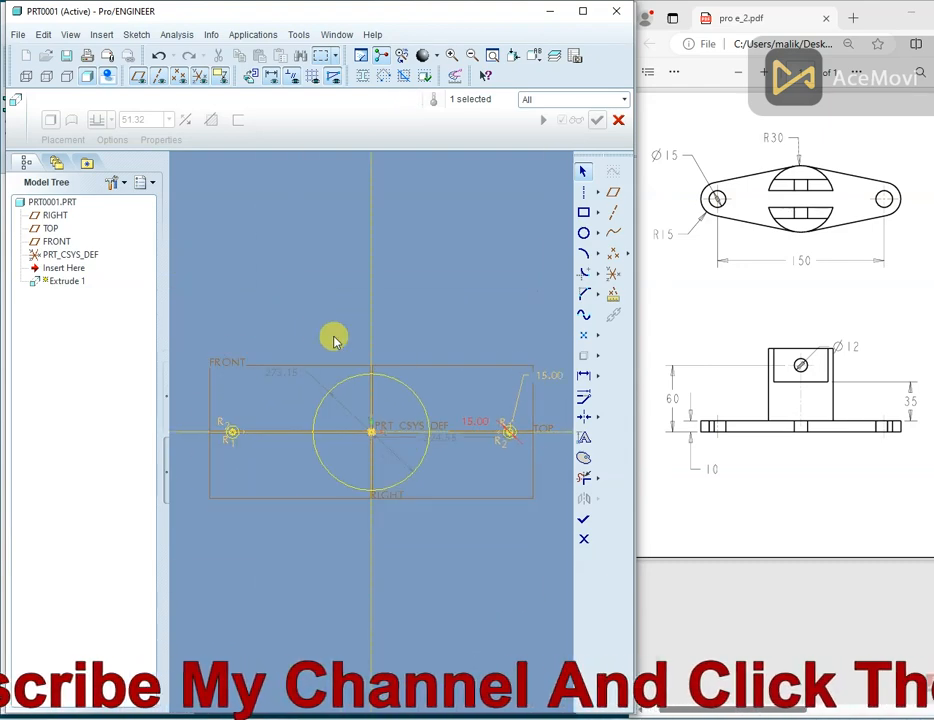
Convert the central circle's diameter dimension to a radius and set it to 30 mm.
right_click(283, 379)
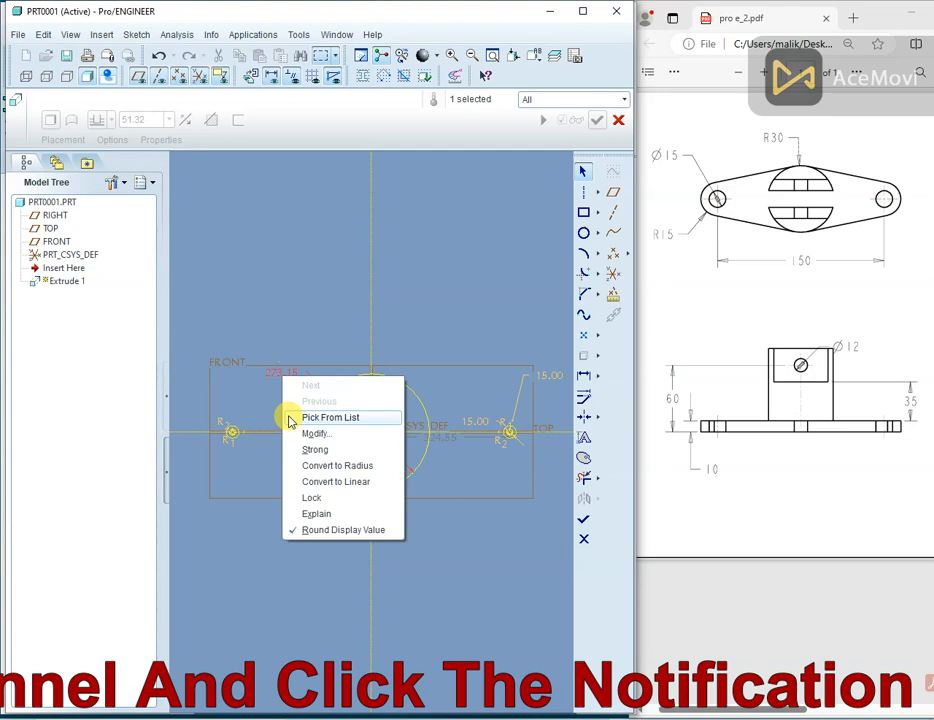
click(309, 464)
text(30.0)
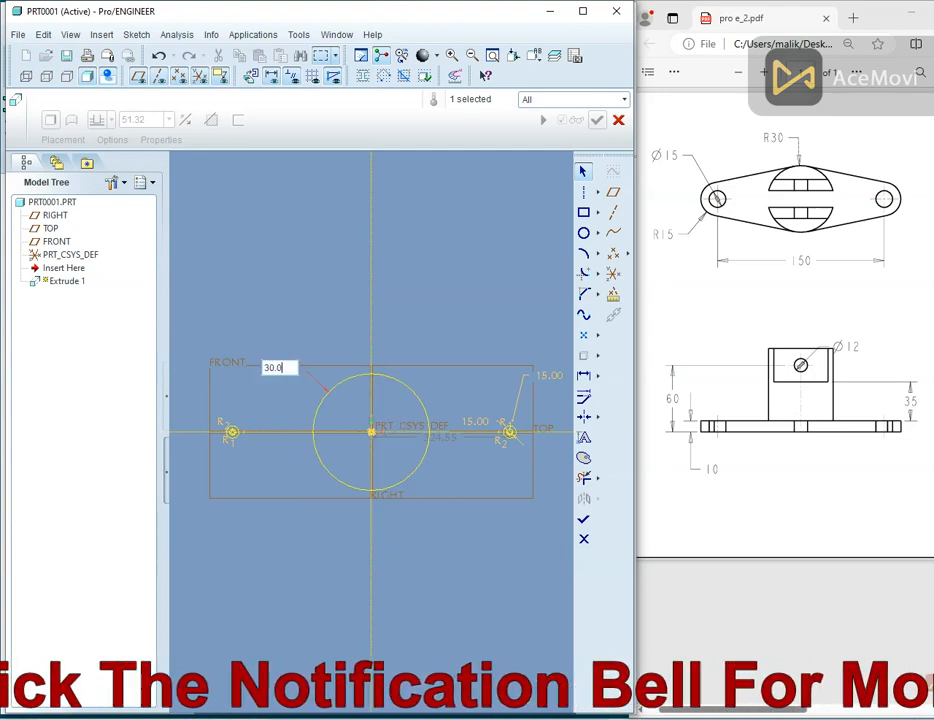
key(Return)
Dimension the horizontal distance between the centres of the two end circle pairs and set it to 150 mm.
scroll(311, 467, down, 3)
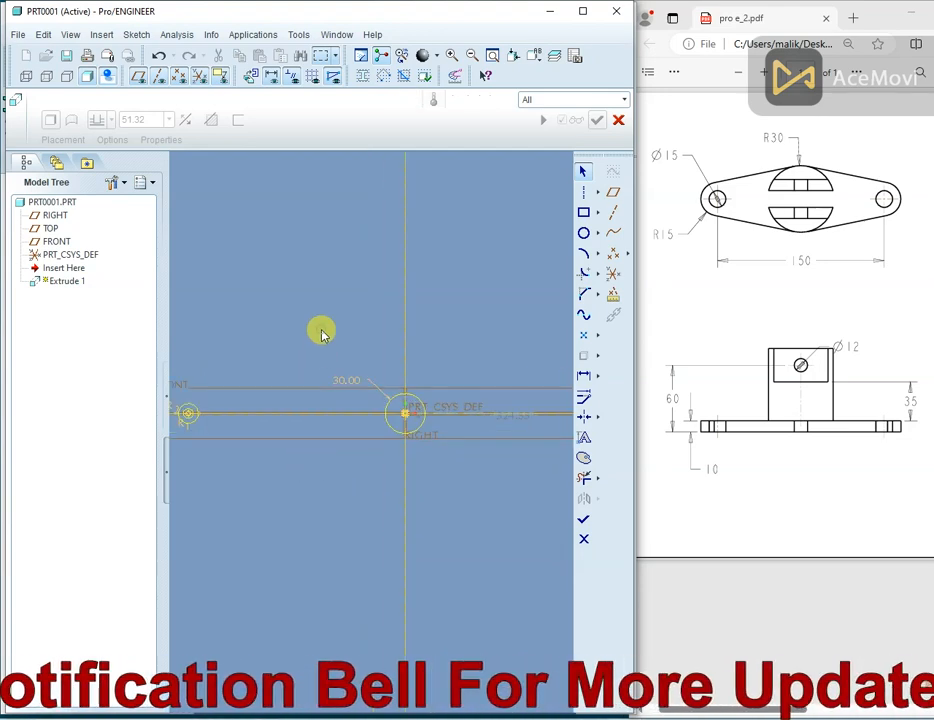
scroll(313, 334, up, 2)
right_click(250, 265)
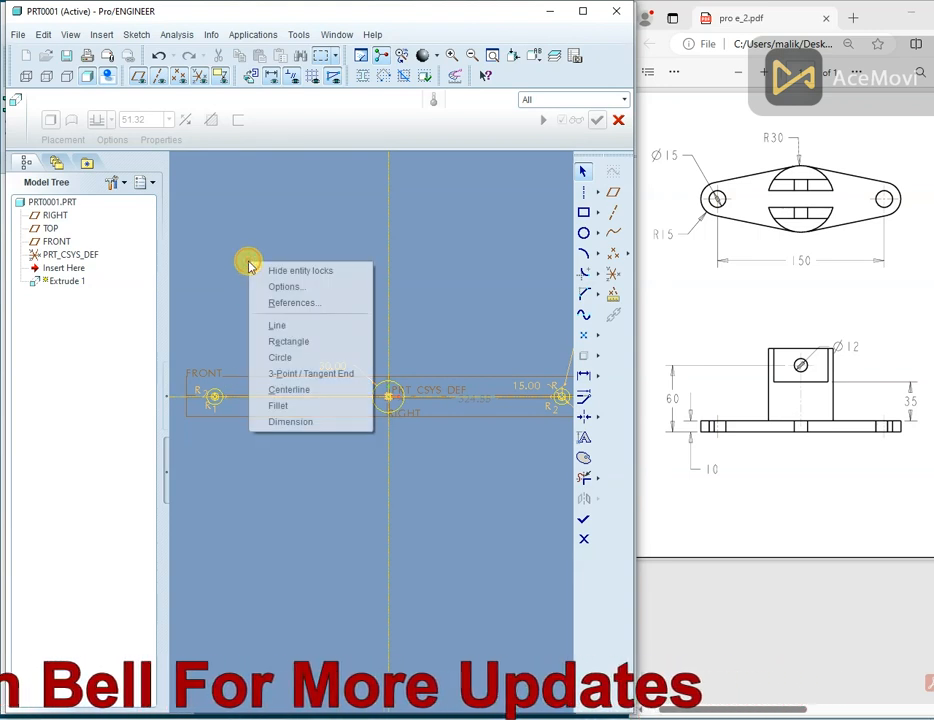
click(300, 421)
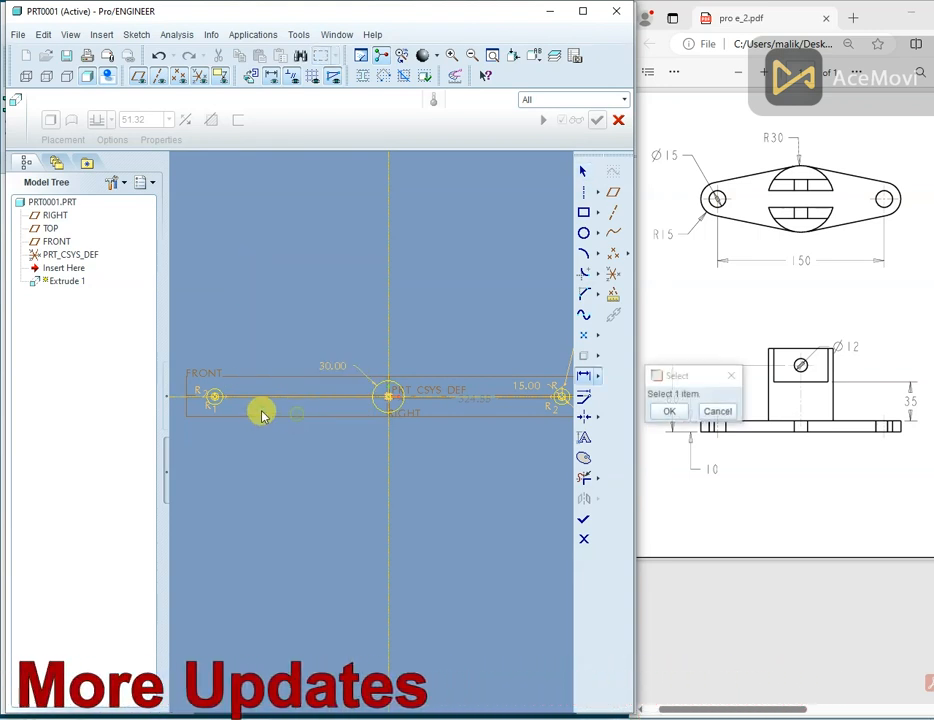
scroll(215, 396, down, 5)
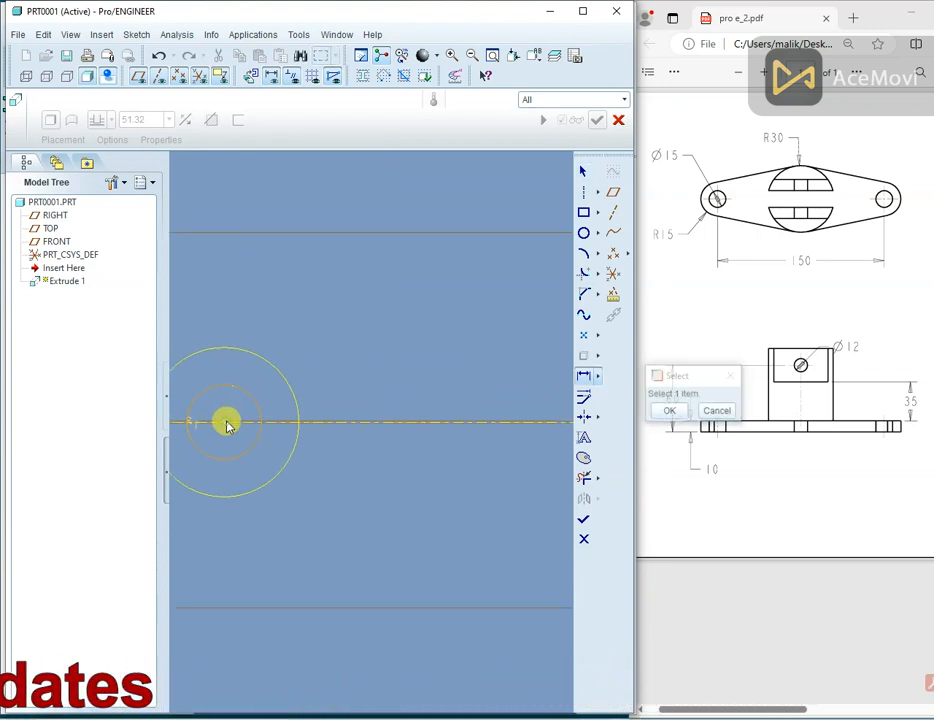
scroll(227, 425, up, 3)
scroll(521, 417, down, 5)
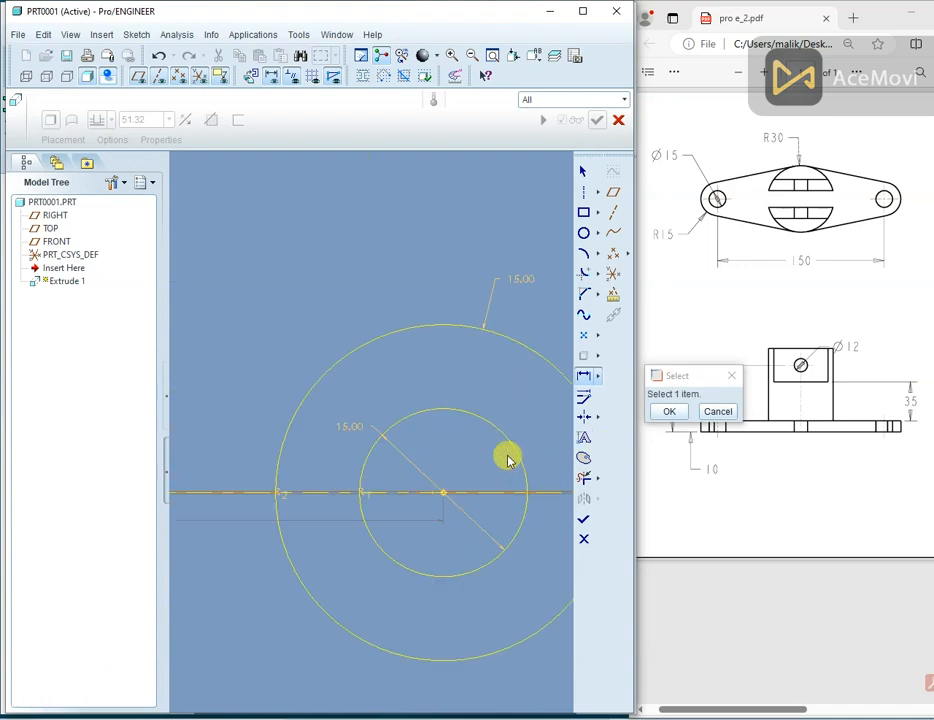
scroll(470, 478, up, 5)
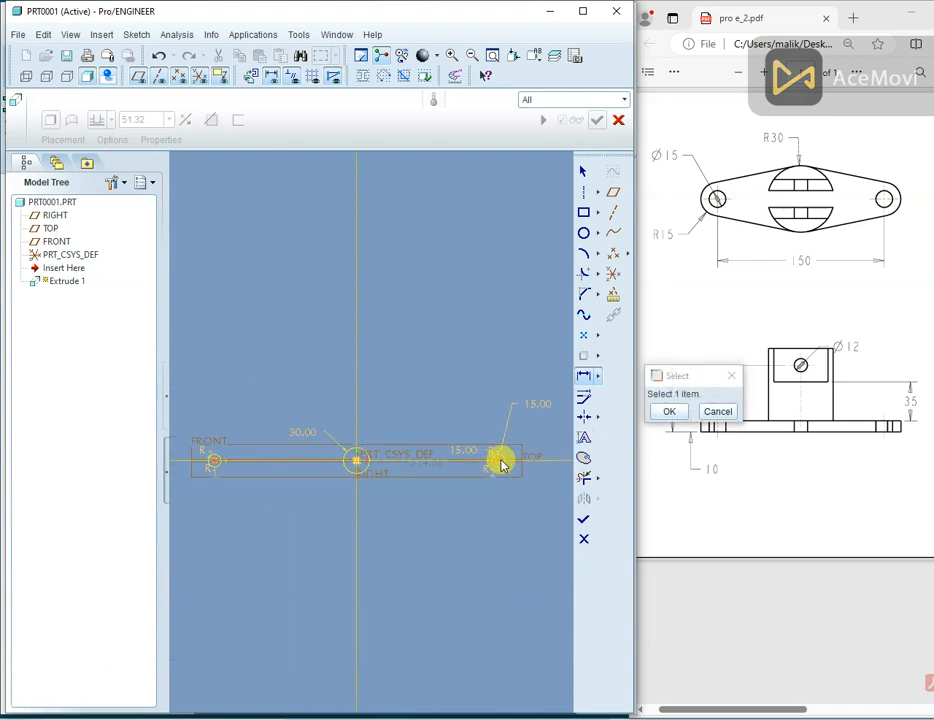
scroll(360, 470, down, 3)
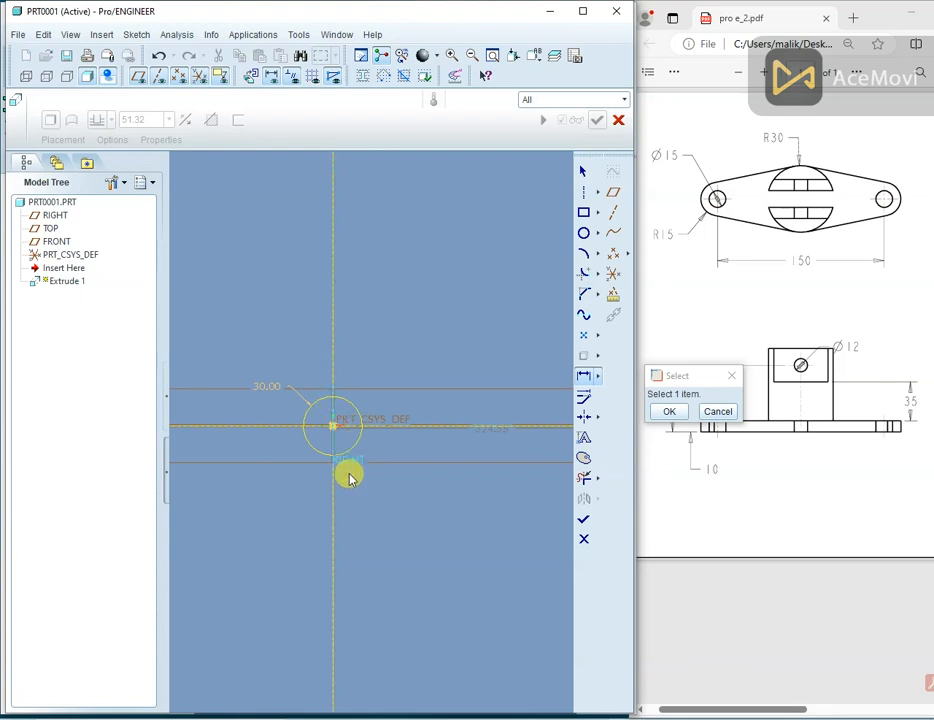
middle_click(348, 506)
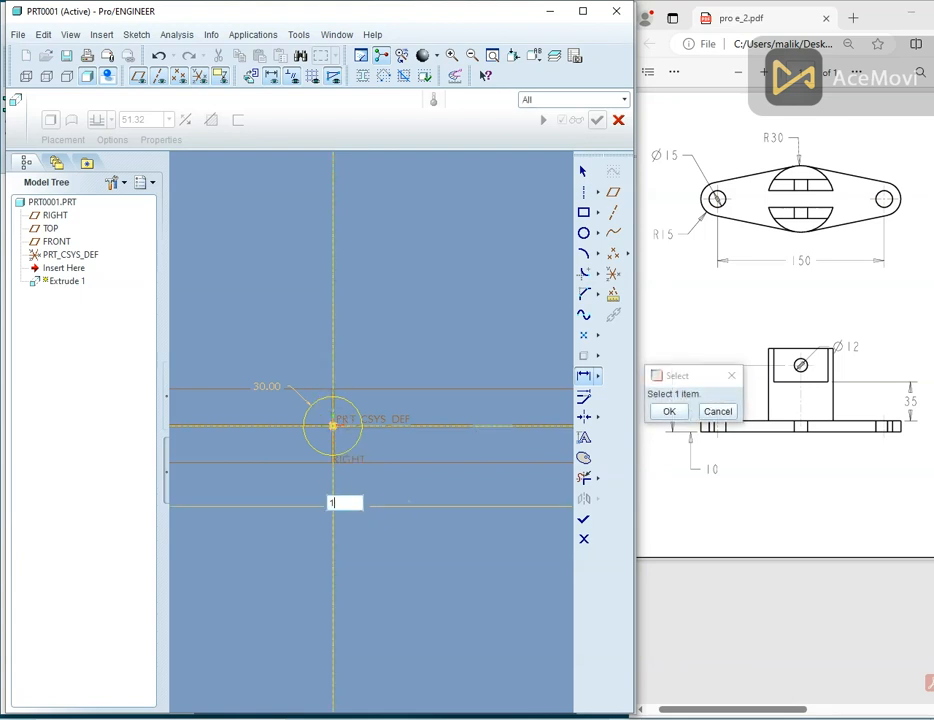
key(Return)
Sketch a straight line from the top of the left outer end circle to the top of the central circle, tangent to the central circle.
scroll(346, 436, down, 5)
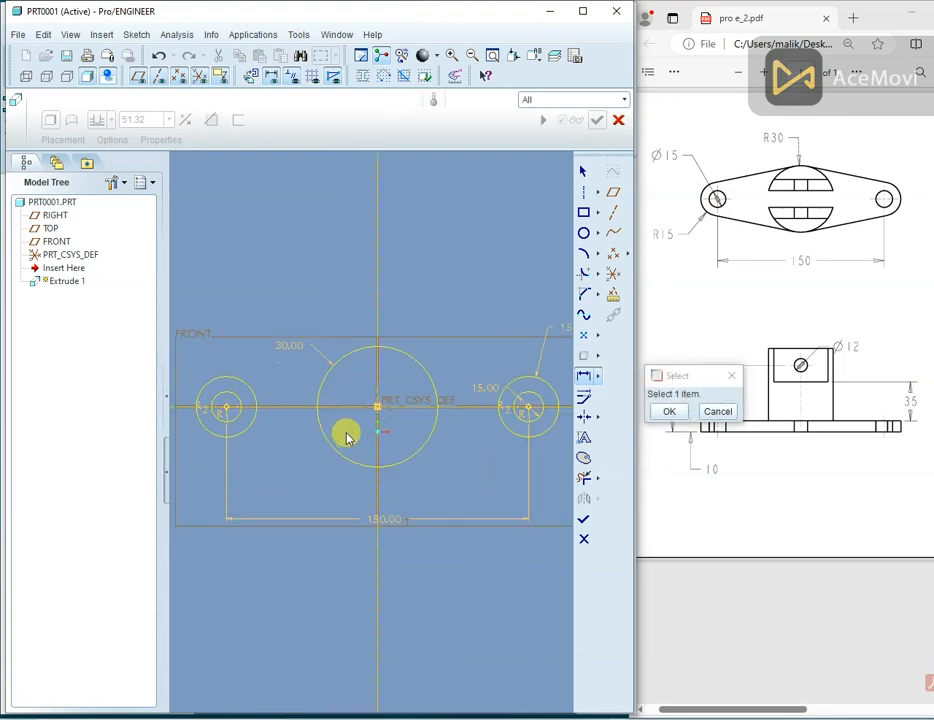
scroll(343, 424, up, 1)
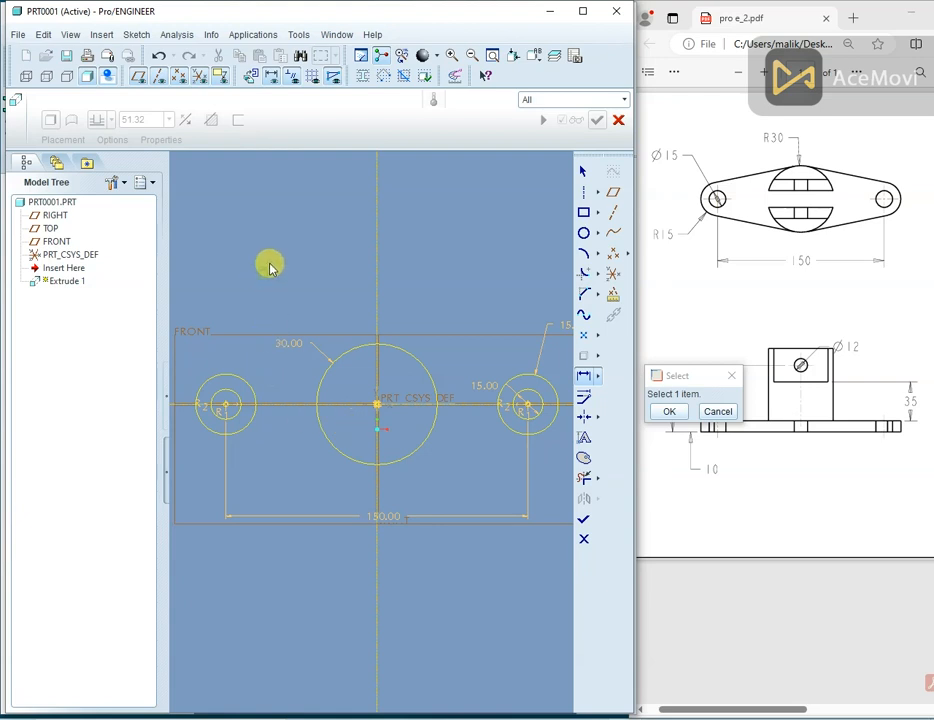
scroll(229, 415, down, 4)
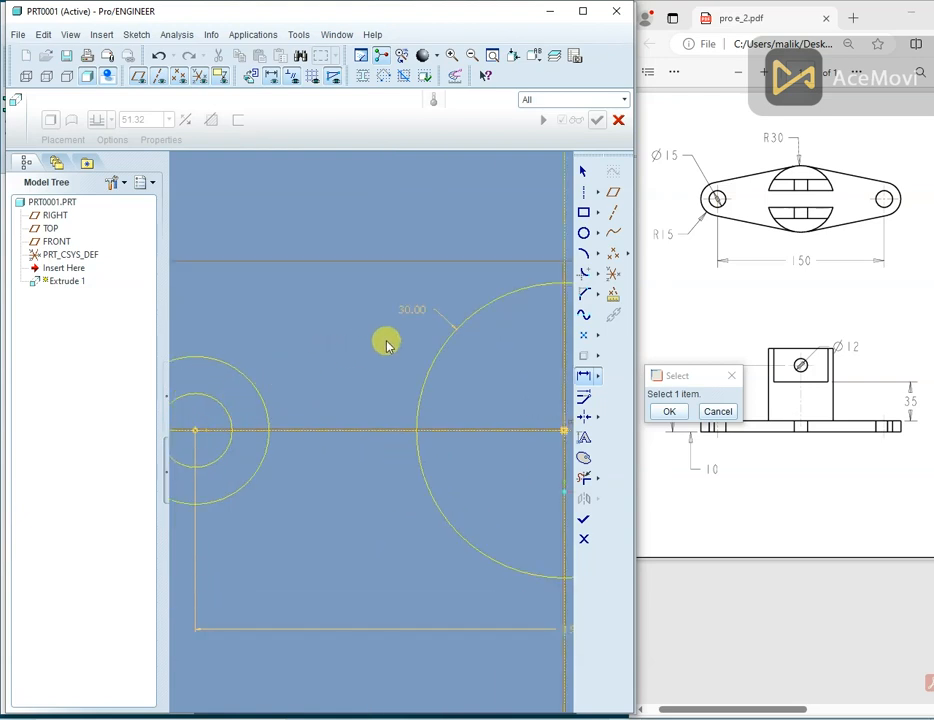
scroll(386, 342, up, 3)
right_click(346, 274)
click(362, 331)
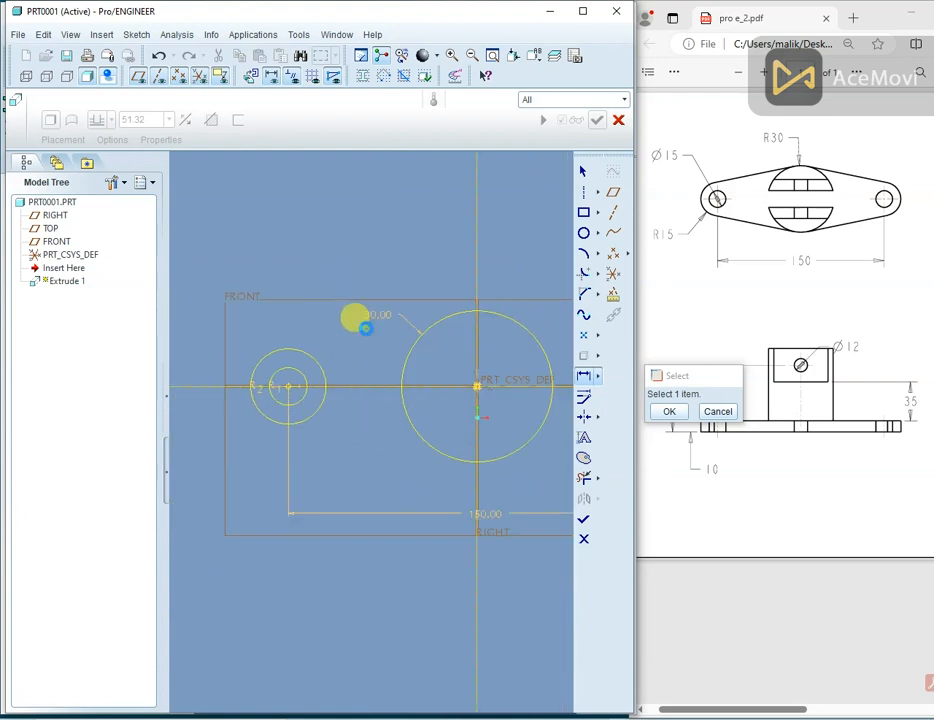
click(274, 352)
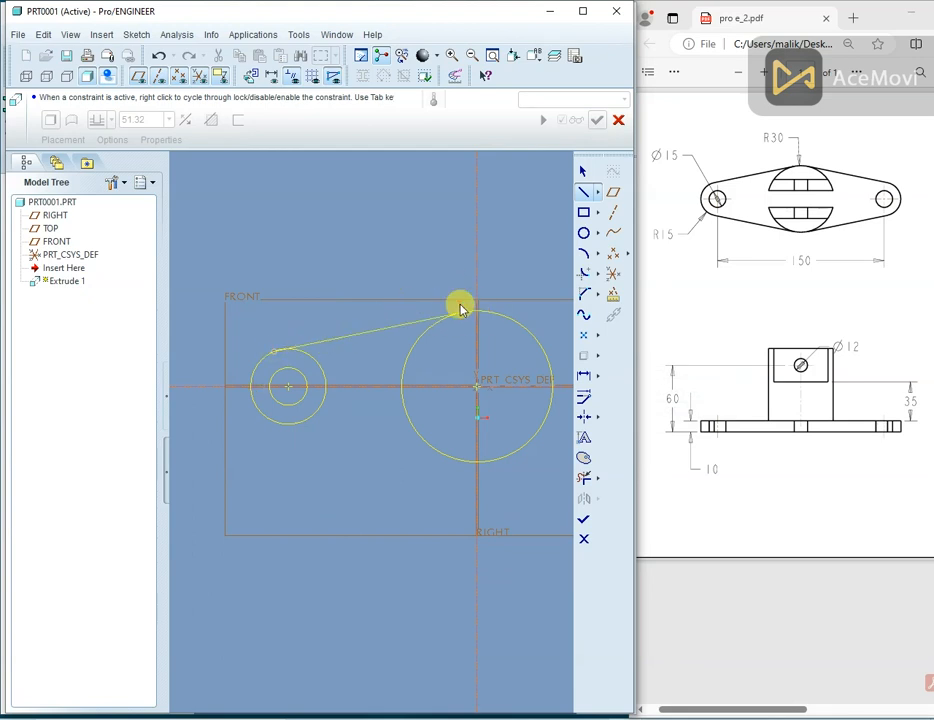
click(458, 313)
middle_click(413, 294)
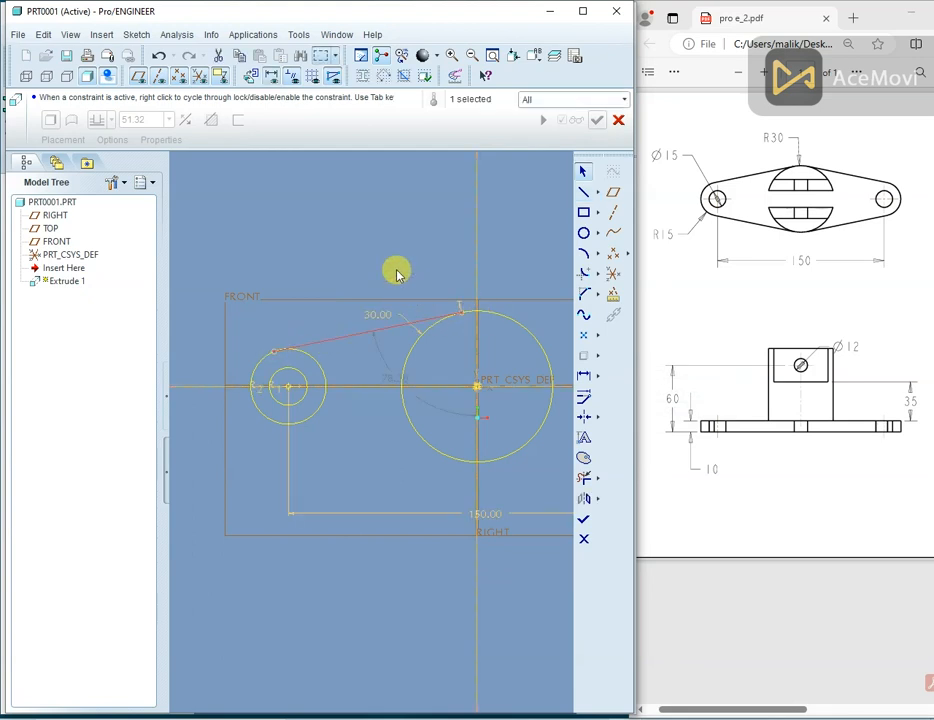
Apply tangent constraints between the sloping line and both the left outer end circle and the central circle.
click(599, 418)
click(617, 436)
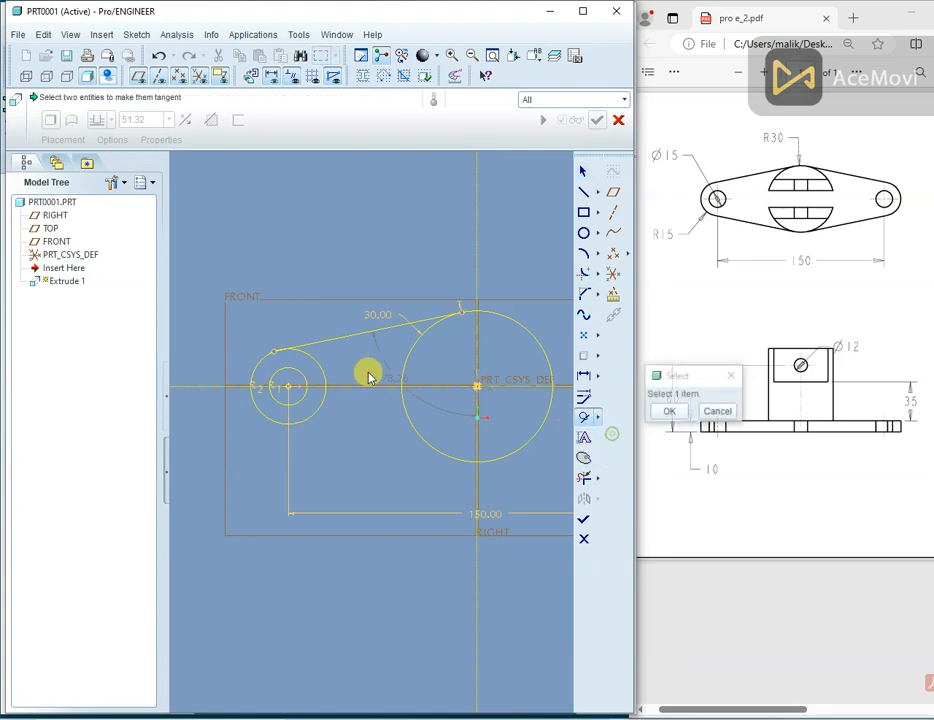
click(326, 342)
click(313, 362)
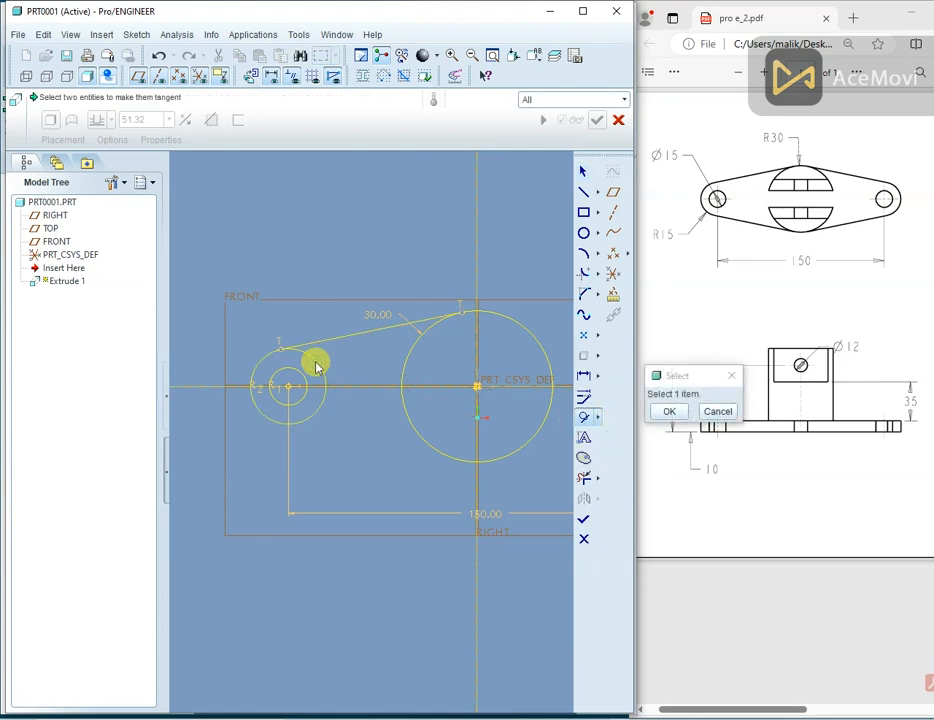
click(421, 321)
click(420, 335)
click(663, 411)
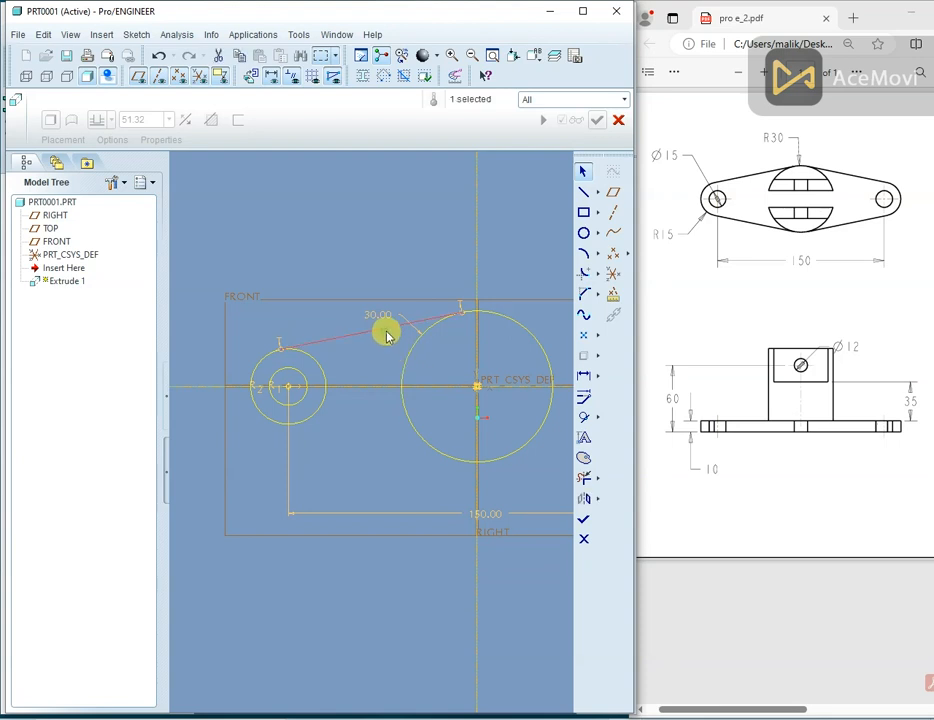
Mirror the tangent line about the horizontal centerline and mirror both resulting lines about the vertical centerline.
click(583, 498)
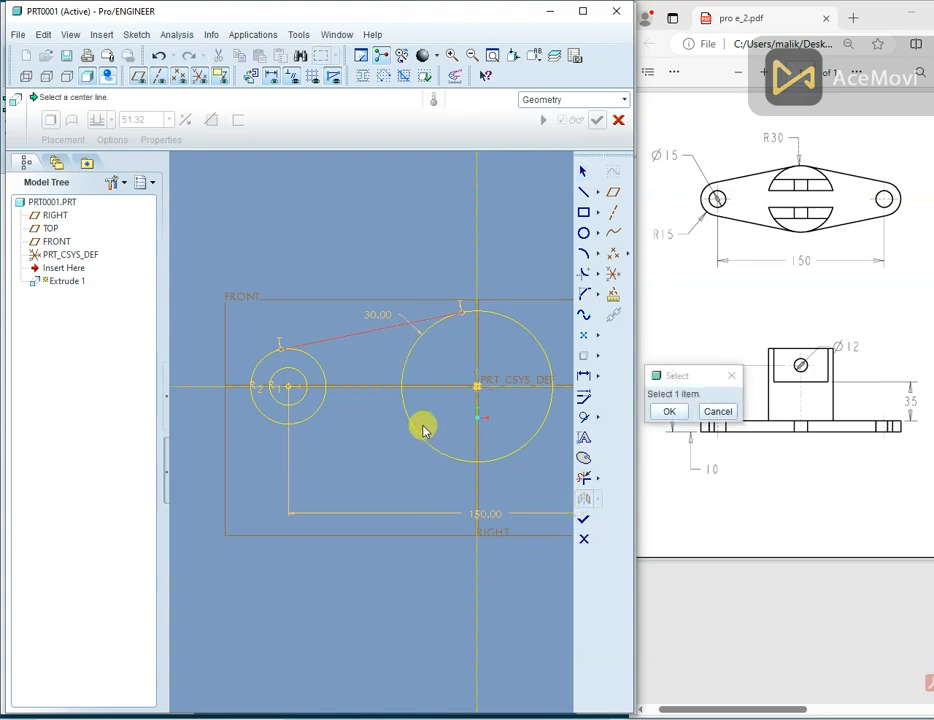
click(388, 389)
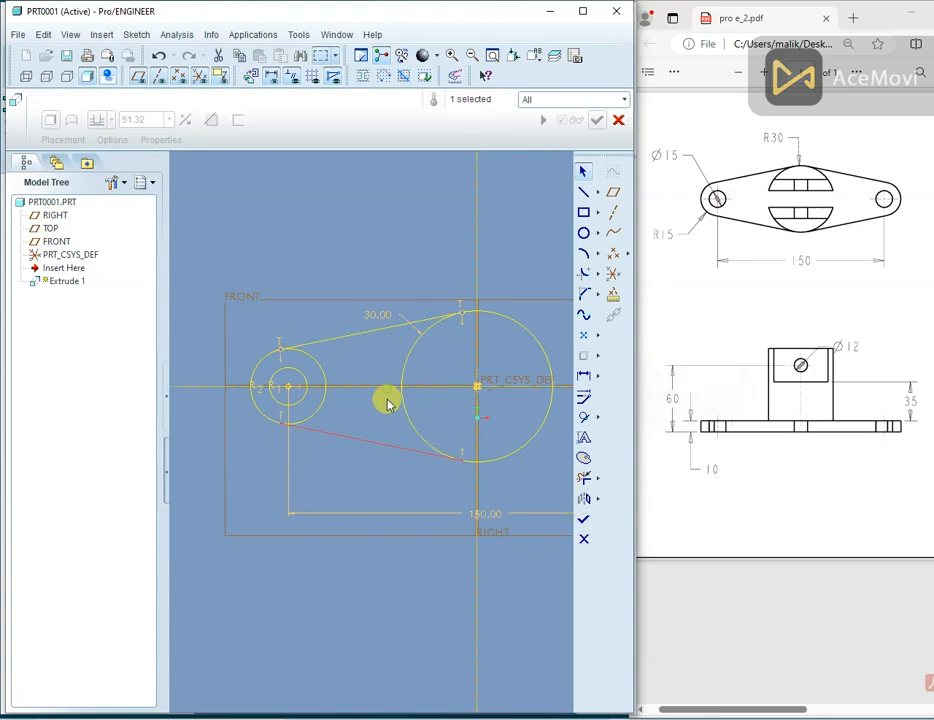
click(358, 467)
scroll(359, 466, up, 2)
scroll(478, 472, down, 1)
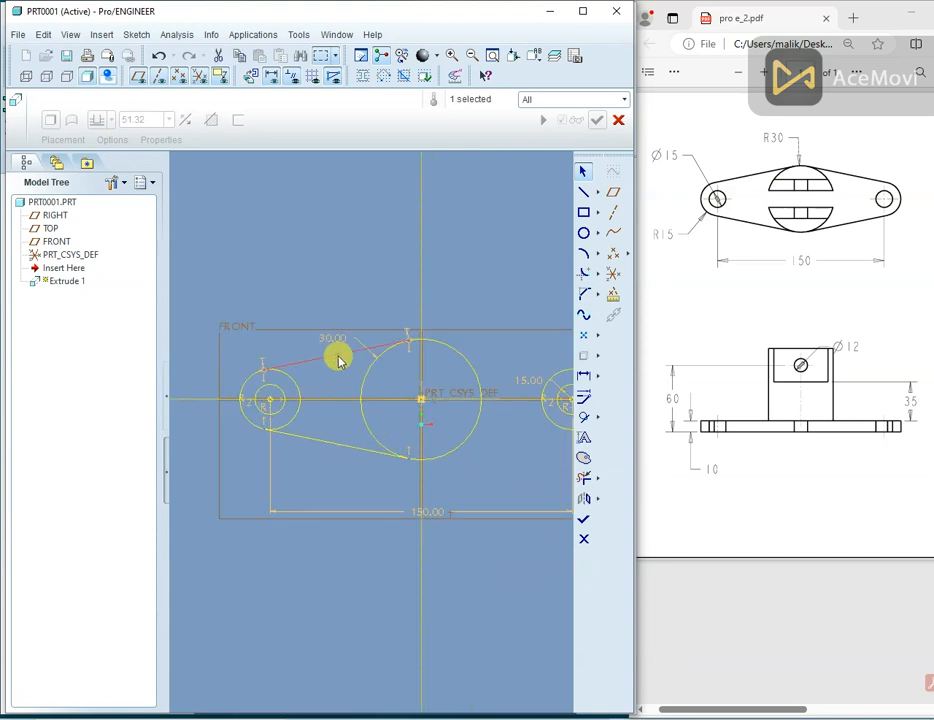
click(580, 497)
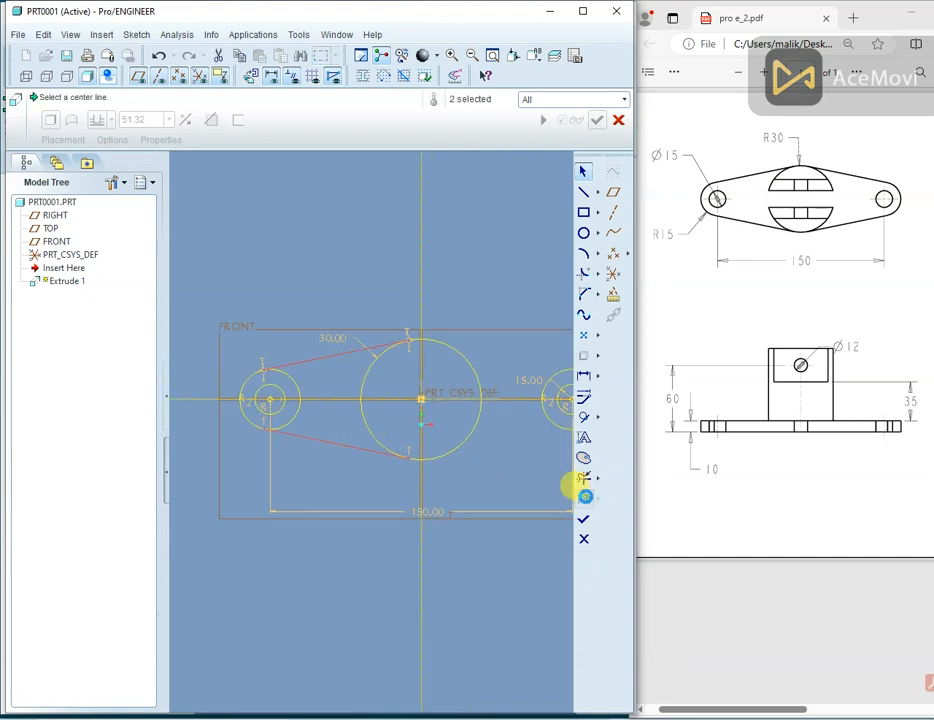
click(419, 255)
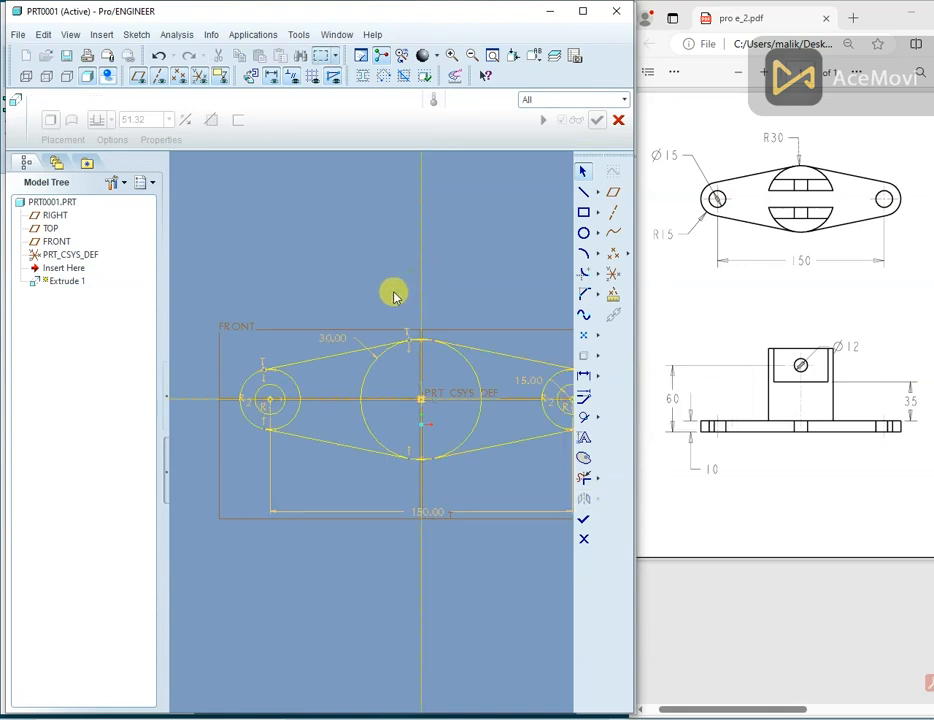
Trim away the inner portions of the central circle and both outer end circles, leaving the plate's closed outline and two holes.
scroll(475, 371, down, 1)
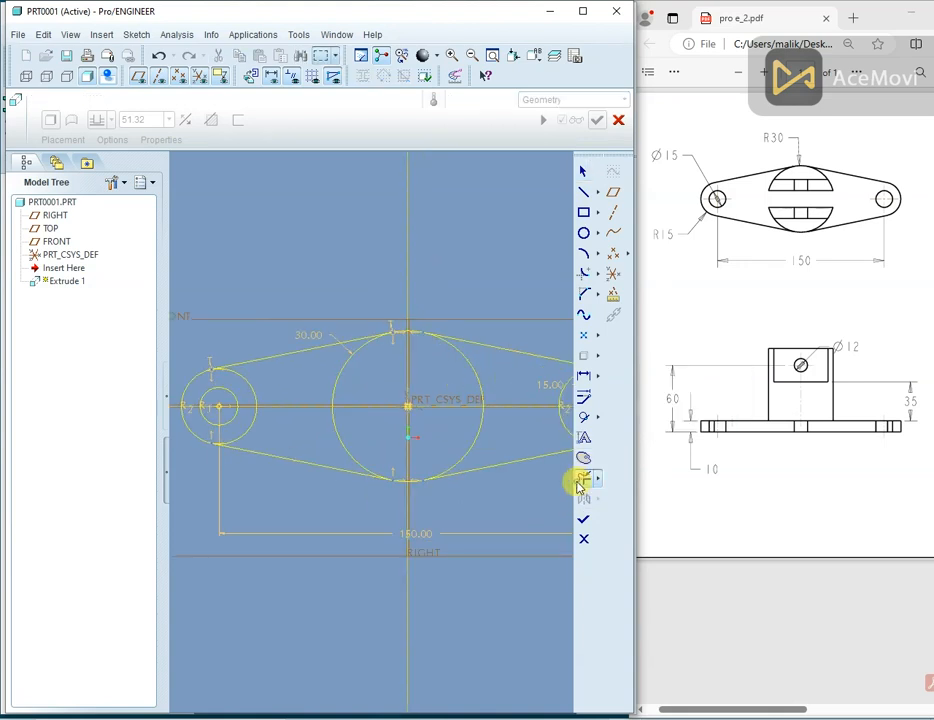
click(580, 481)
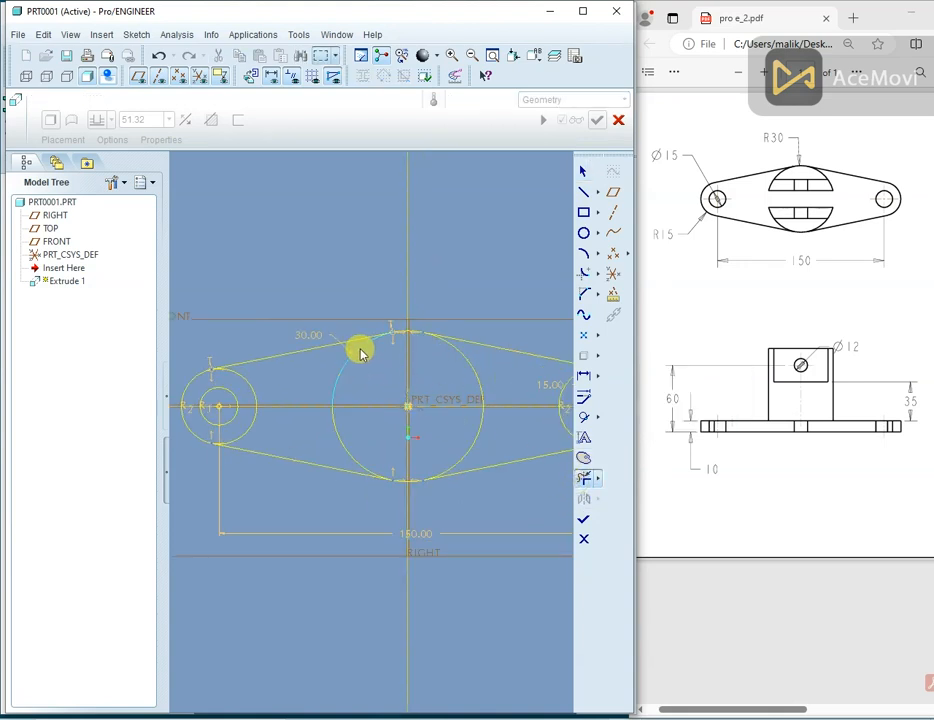
click(337, 444)
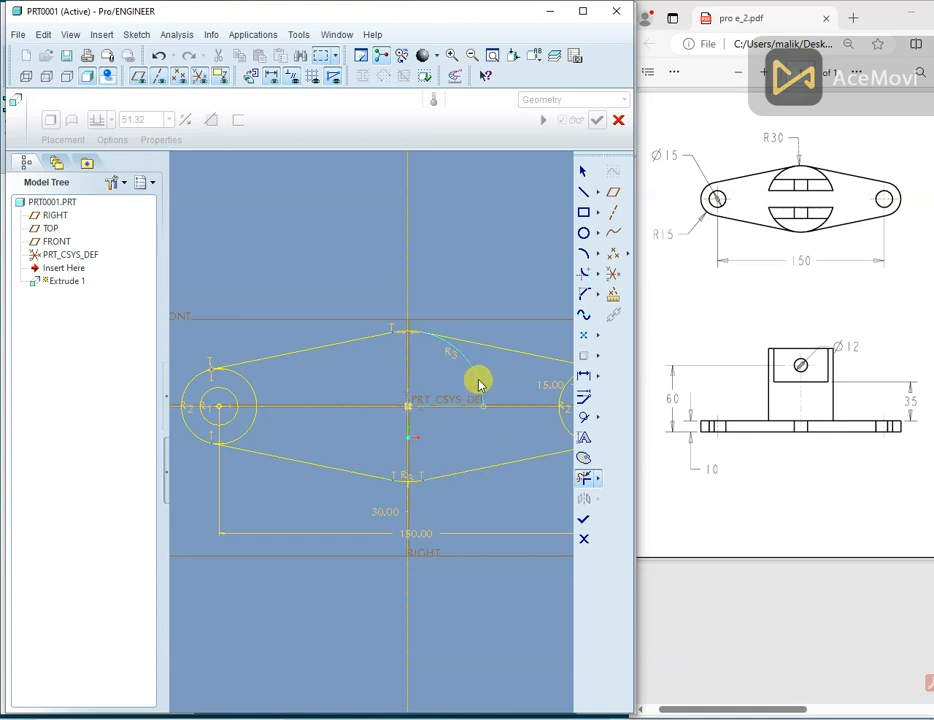
click(479, 384)
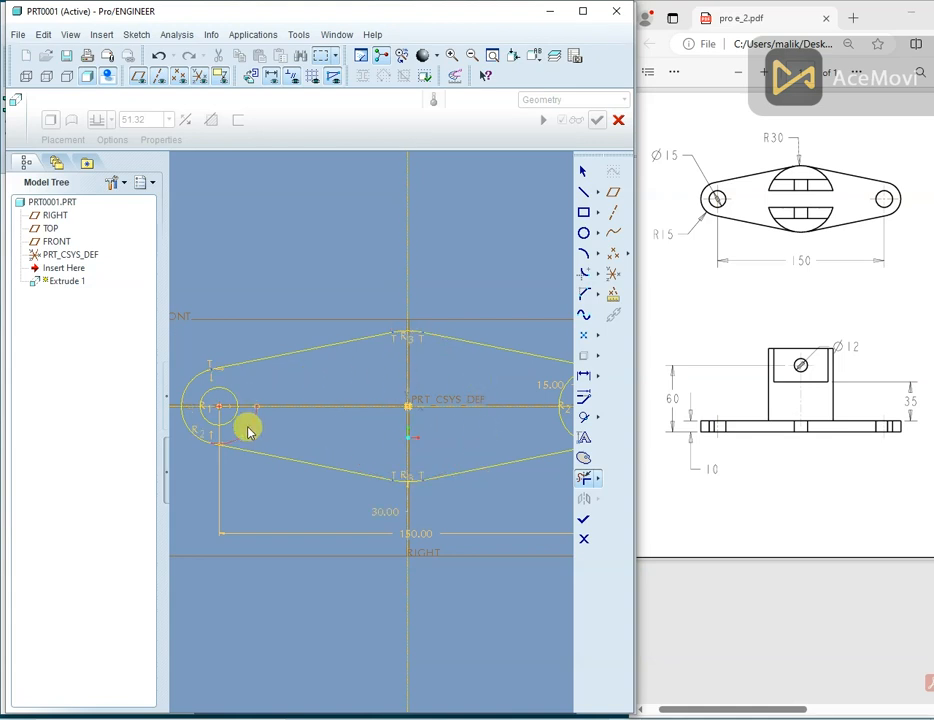
scroll(400, 396, down, 2)
scroll(502, 407, up, 3)
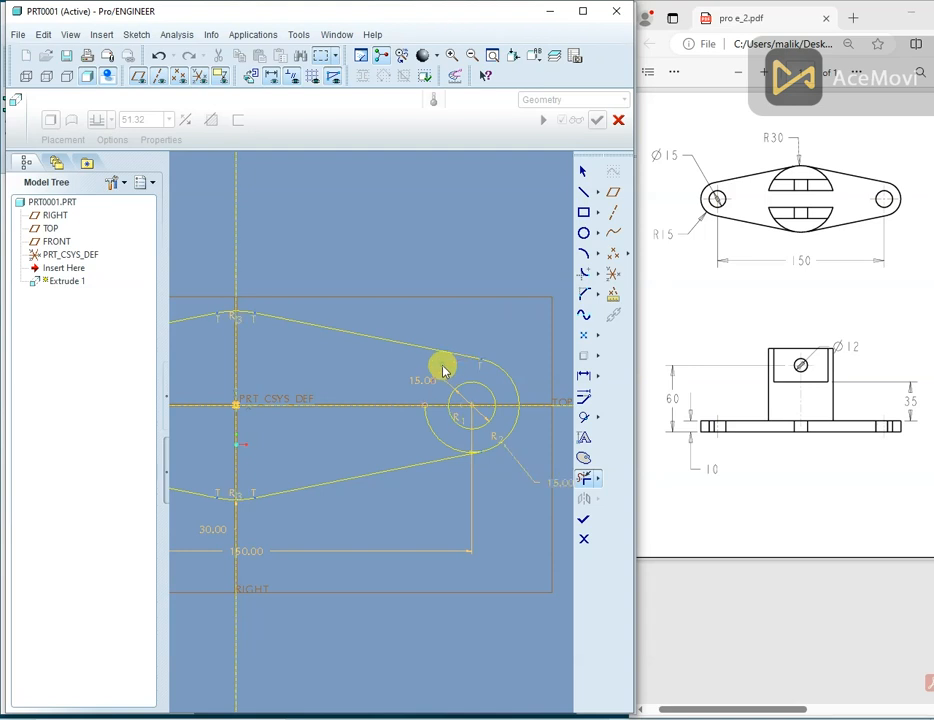
scroll(496, 335, down, 3)
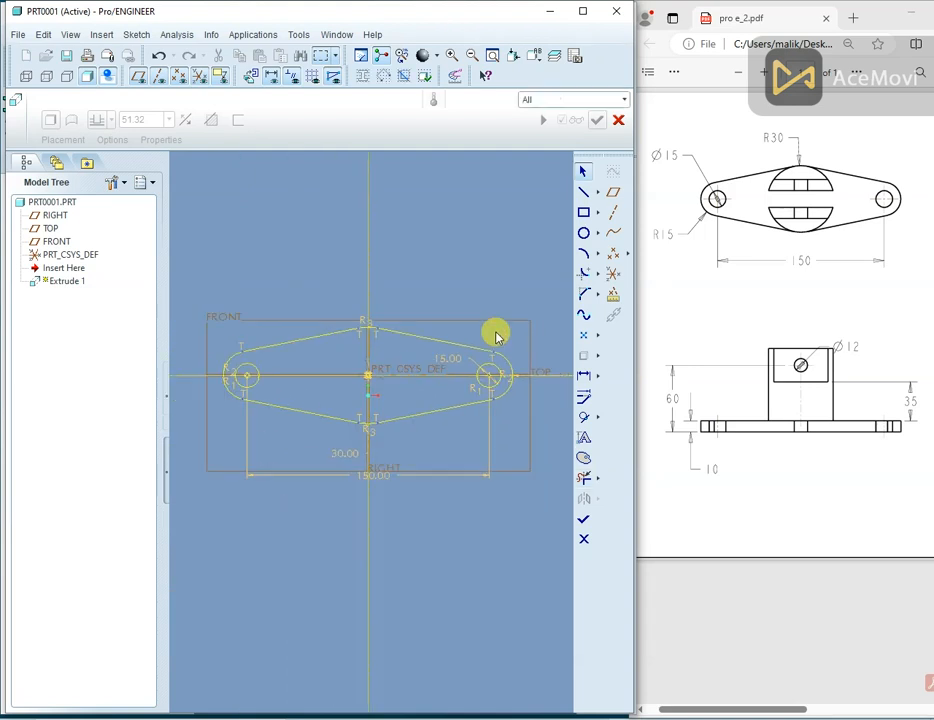
Finish the base plate sketch and extrude it to a depth of 10 mm.
click(585, 521)
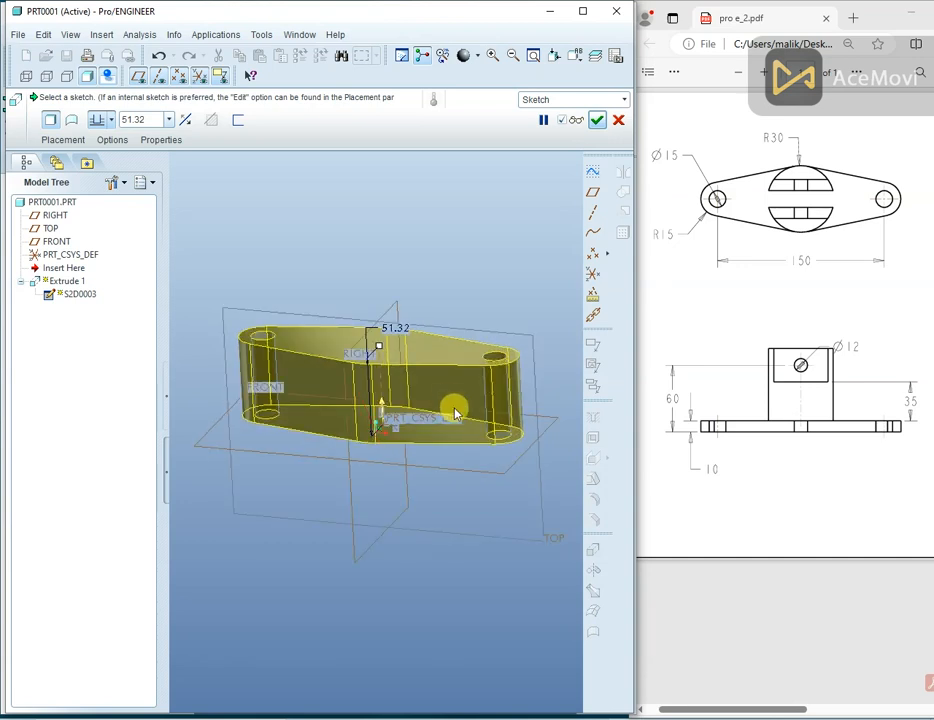
text(10)
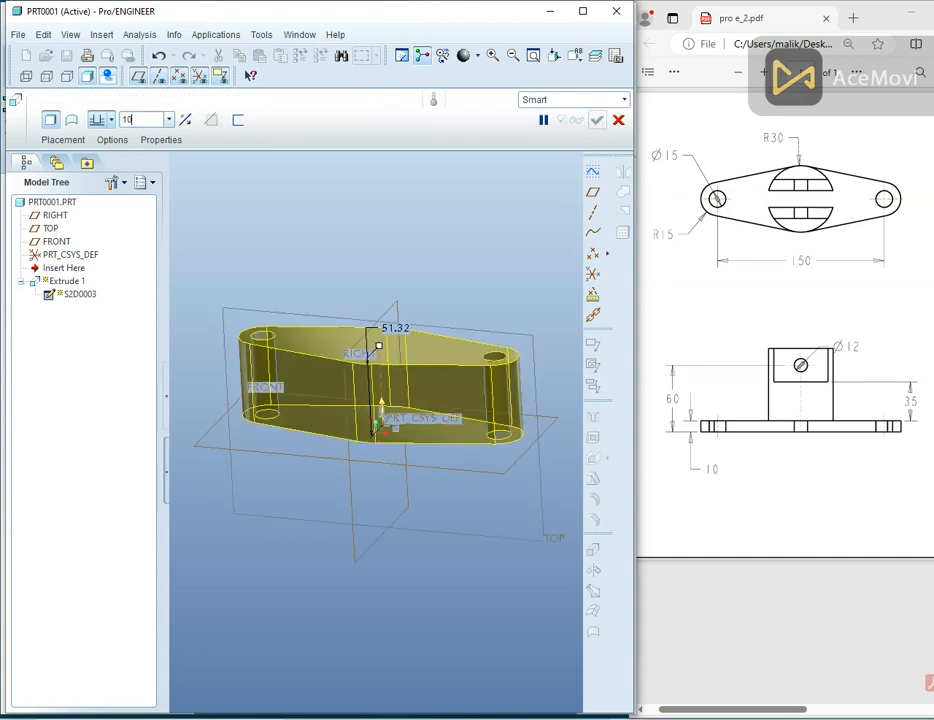
text(.0)
key(Return)
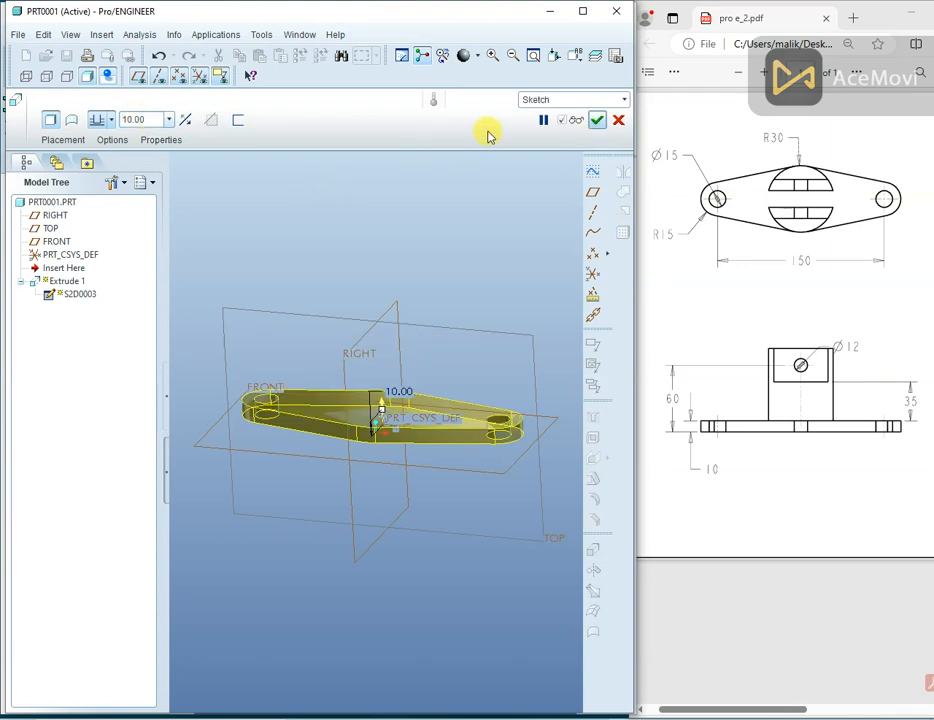
click(597, 121)
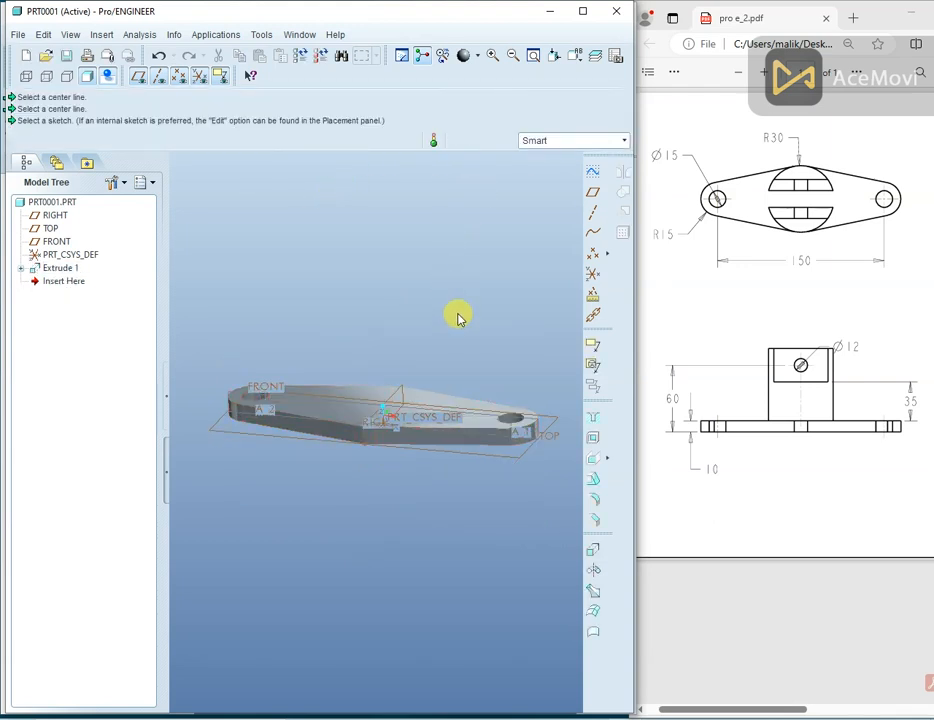
Consult the reference drawing's views and start a second extrusion with its sketch on the base plate's top face.
middle_drag(459, 356, 449, 314)
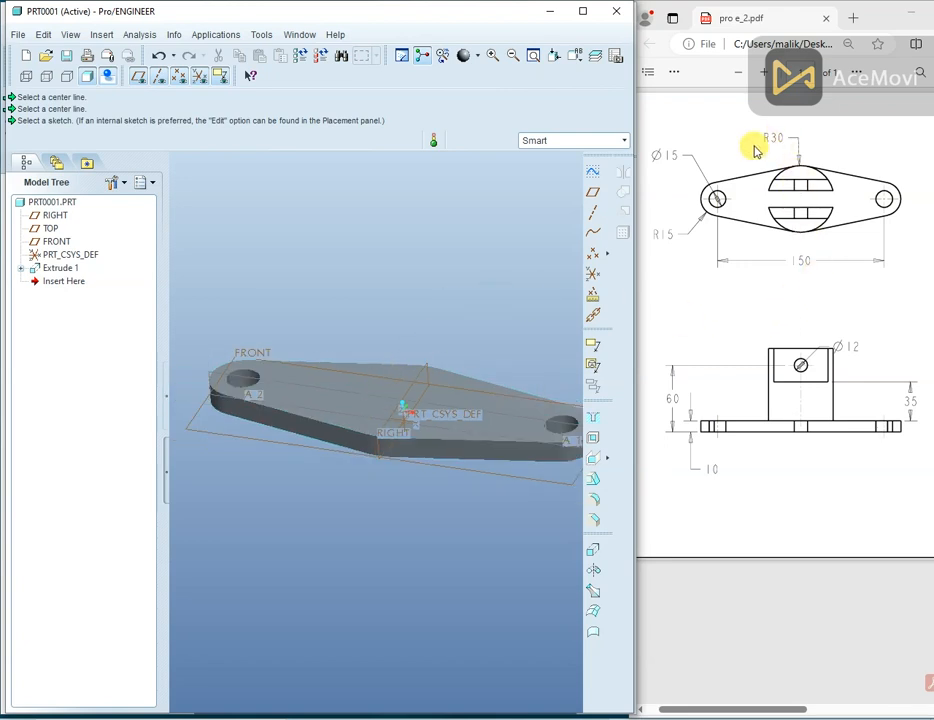
click(895, 365)
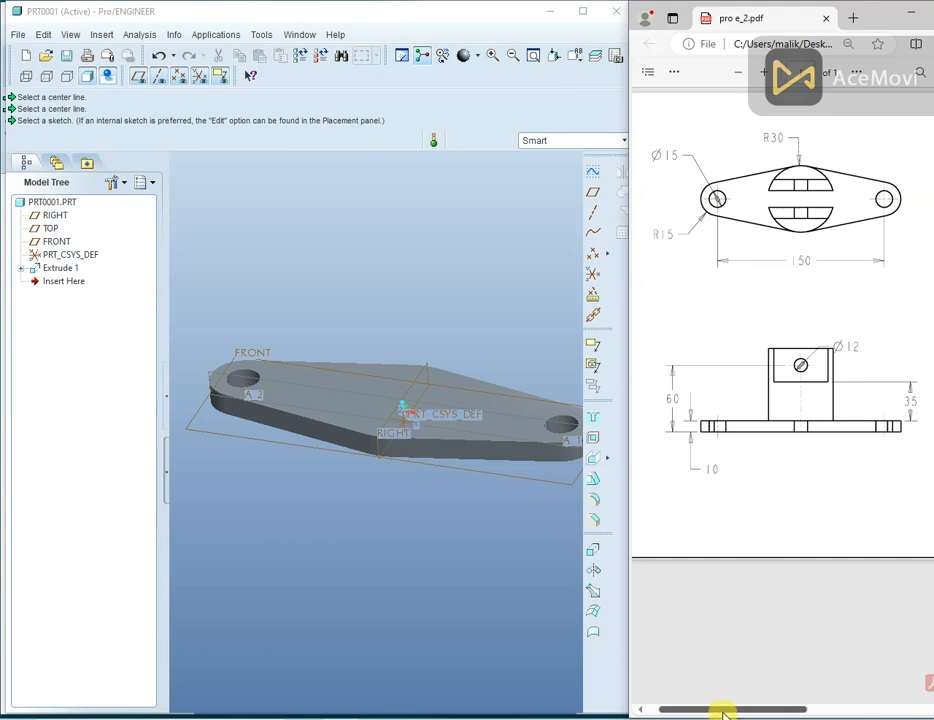
mouse_move(723, 712)
mouse_down()
mouse_move(830, 709)
mouse_move(821, 714)
mouse_up()
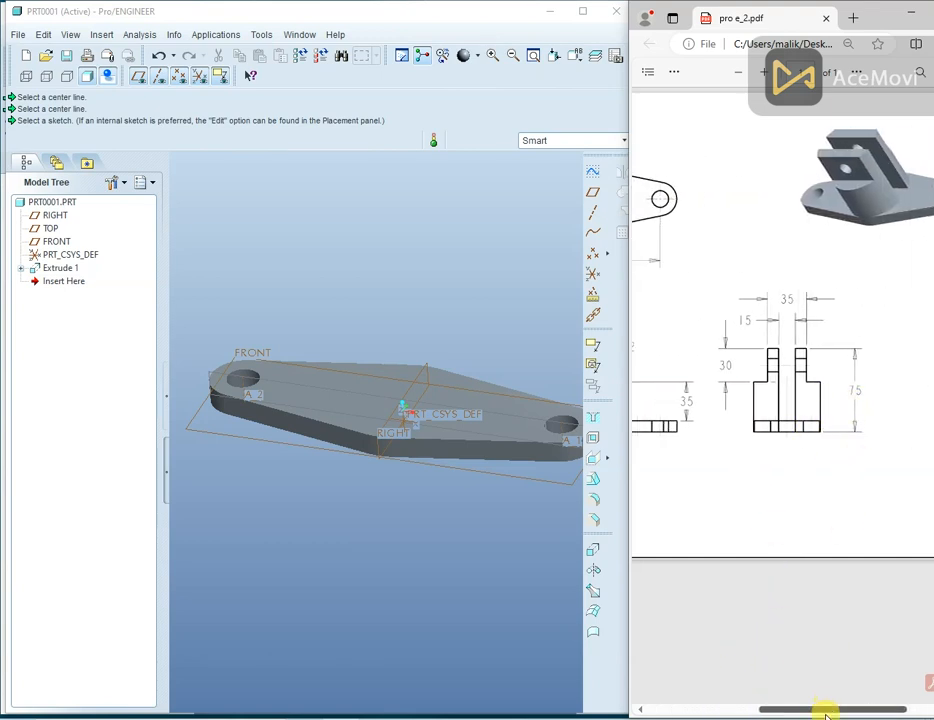
mouse_move(823, 712)
mouse_down()
mouse_move(713, 711)
mouse_move(733, 712)
mouse_up()
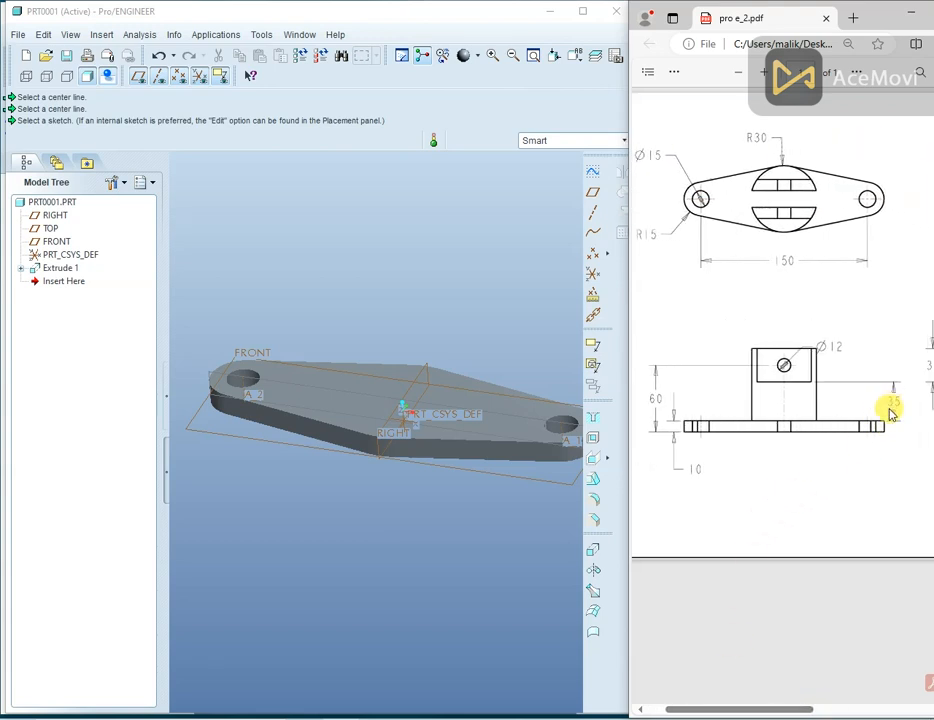
click(601, 556)
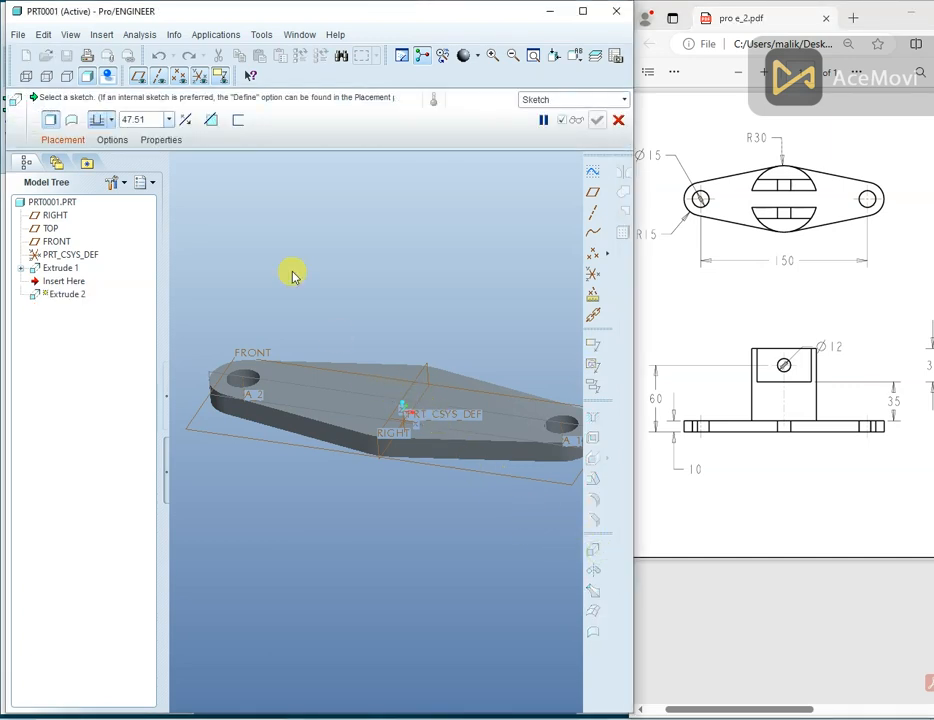
right_click(378, 263)
click(402, 268)
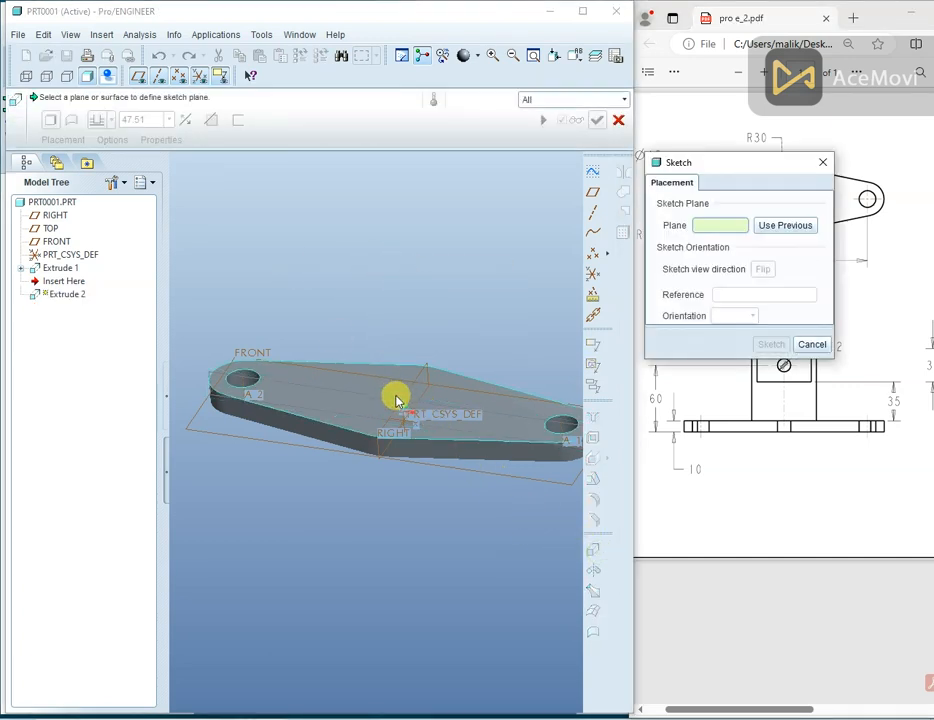
click(396, 396)
click(780, 343)
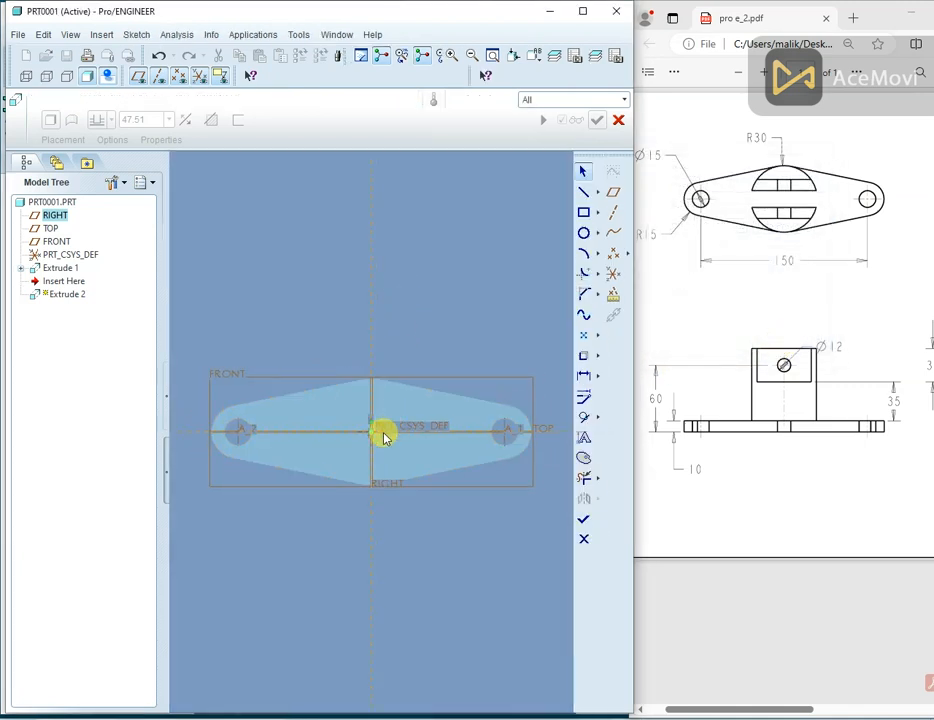
Add the vertex and the curved side surface at the plate's upper middle as sketch references.
scroll(383, 431, down, 3)
scroll(400, 300, up, 1)
right_click(408, 232)
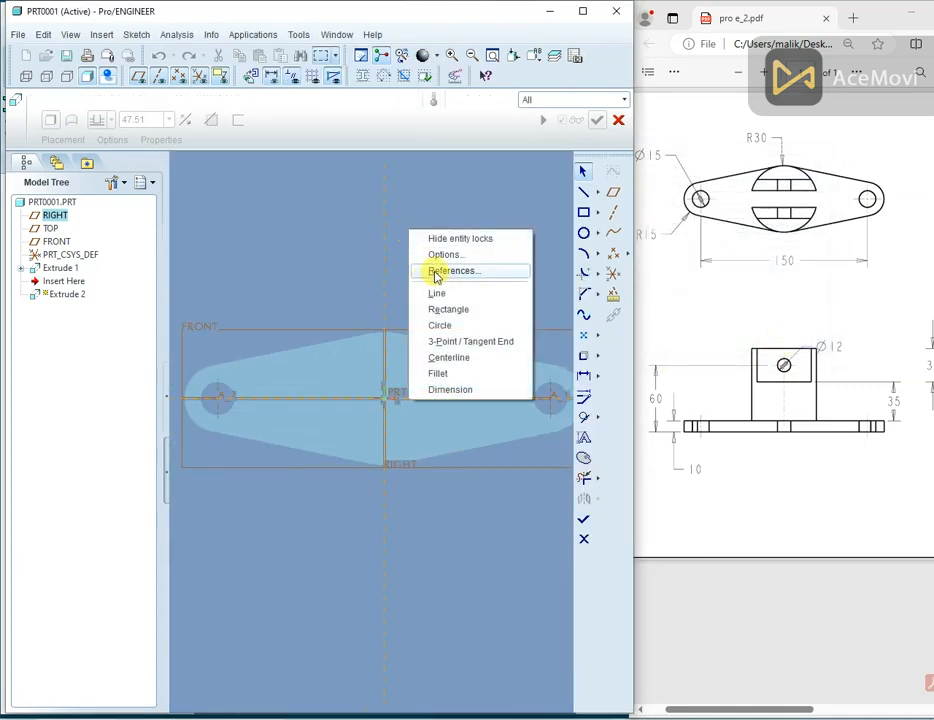
click(436, 272)
click(398, 338)
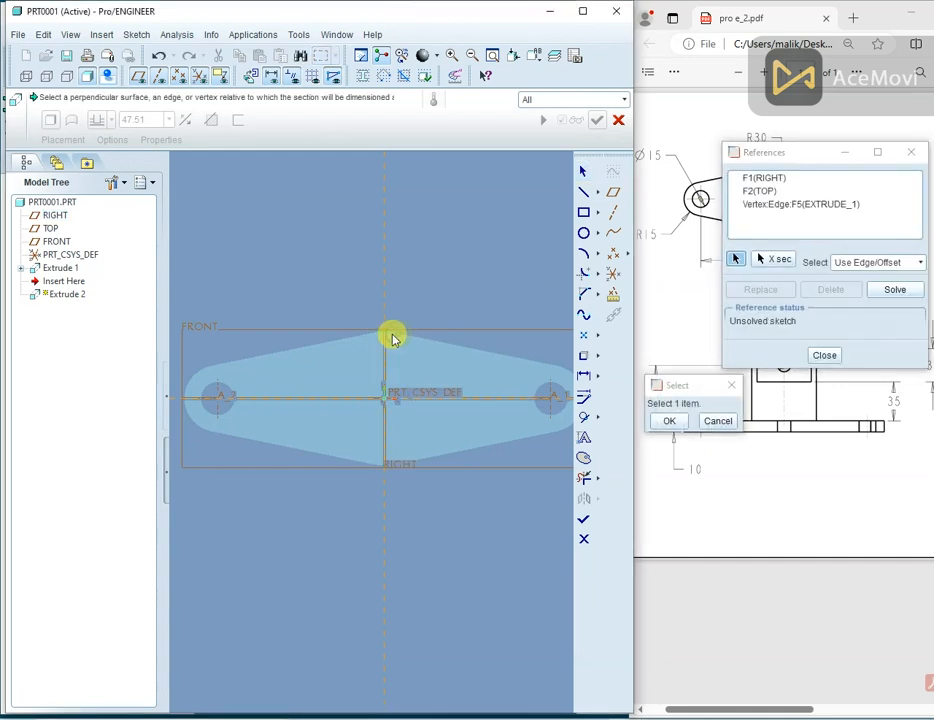
click(398, 338)
middle_click(446, 278)
scroll(446, 278, down, 1)
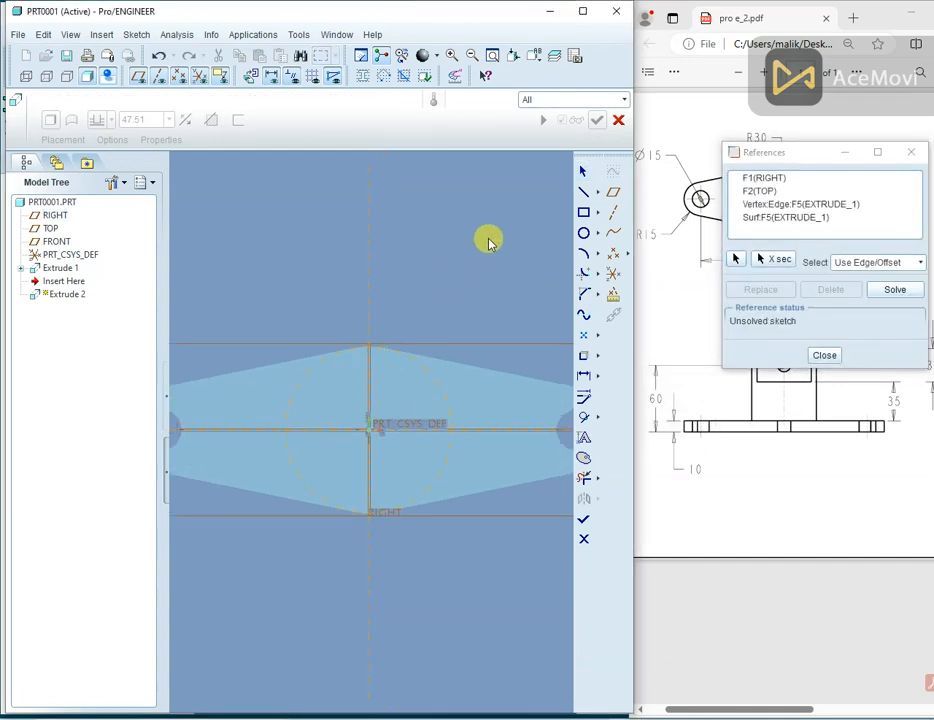
Sketch a circle centred on the origin and matching the referenced R30 central arc.
right_click(486, 232)
click(515, 324)
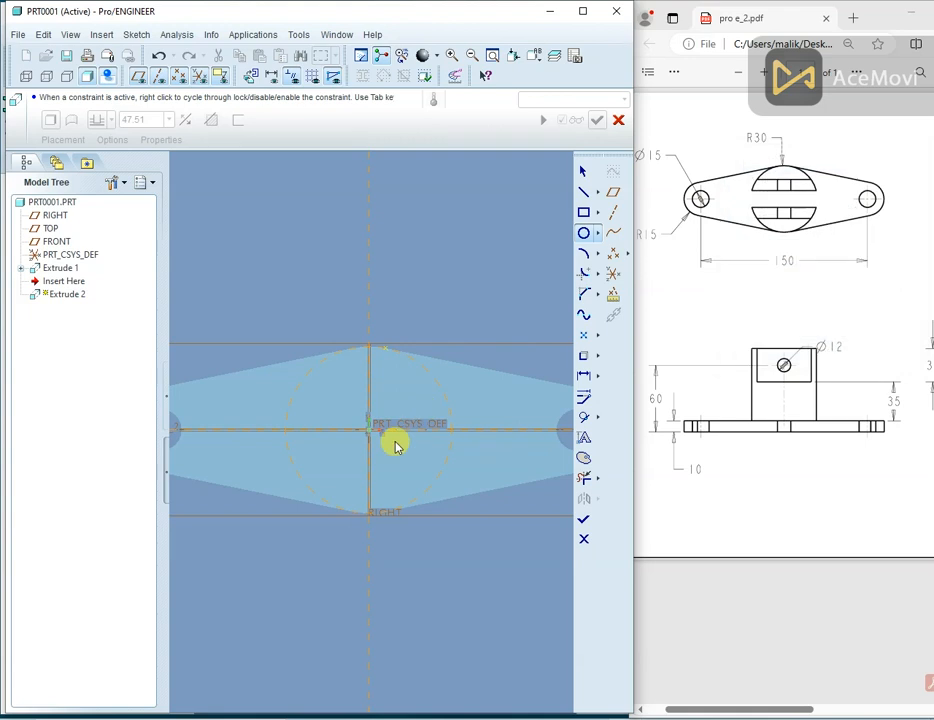
click(372, 430)
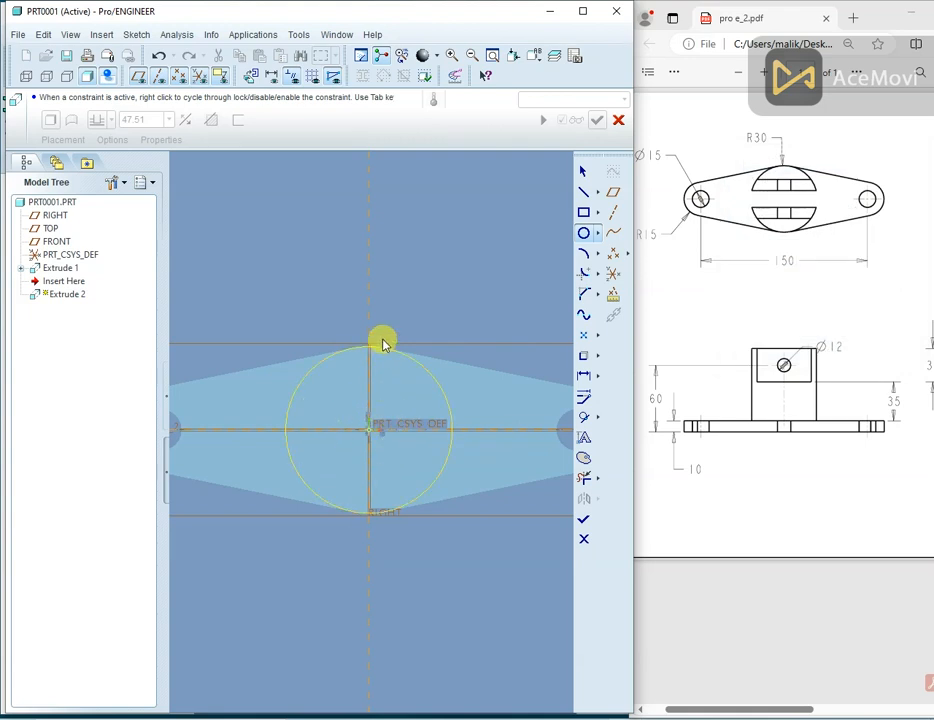
click(381, 340)
middle_click(452, 283)
Finish the circle sketch and extrude it 35 mm upward from the base plate.
mouse_move(459, 281)
middle_down()
mouse_move(456, 236)
mouse_move(490, 364)
middle_up()
click(593, 503)
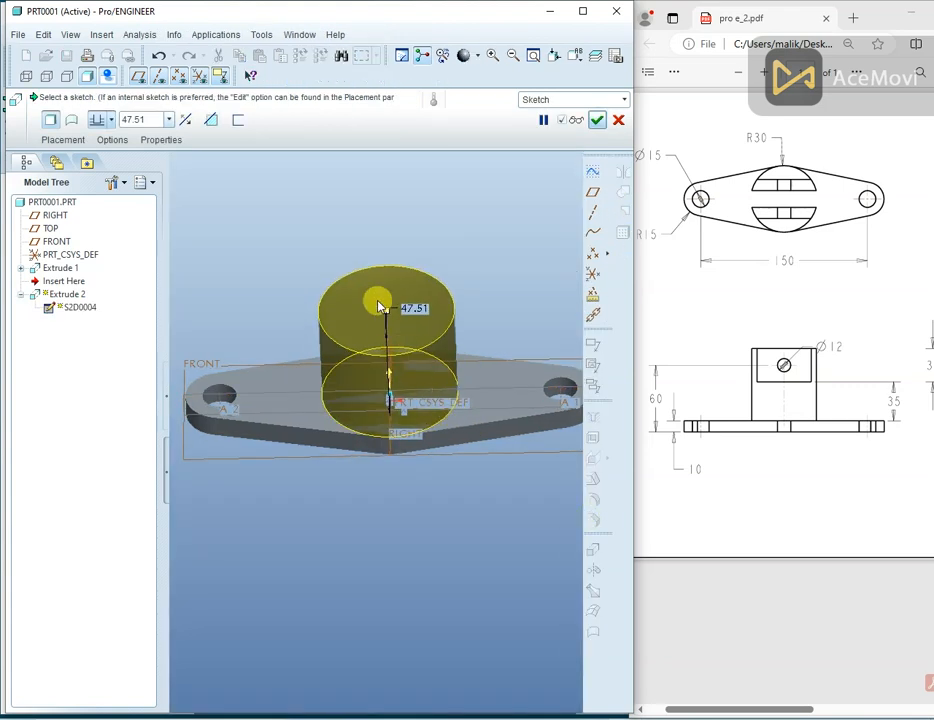
text(35)
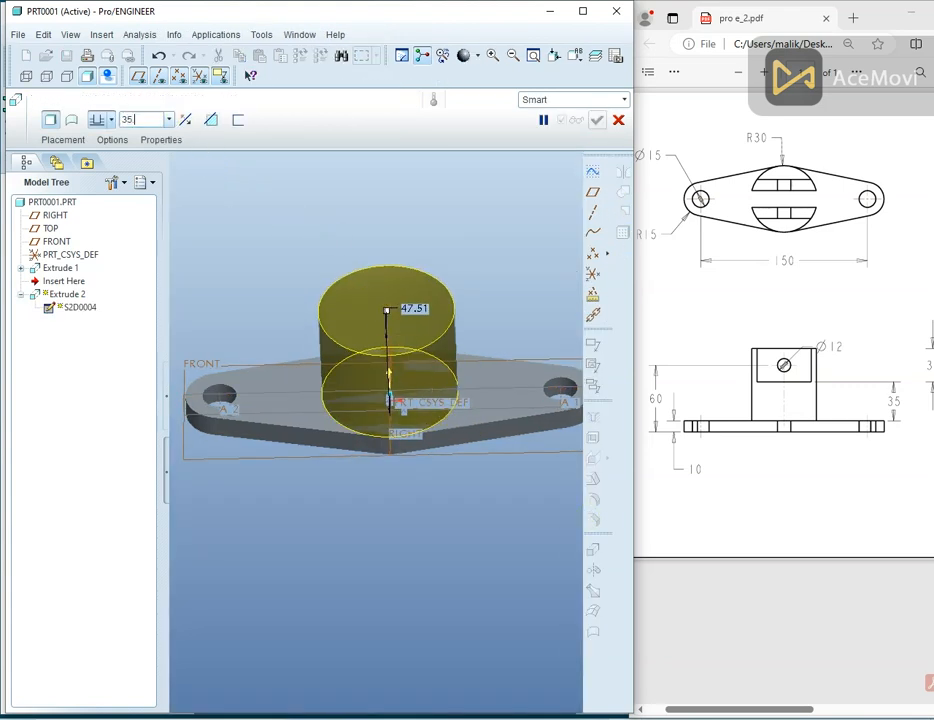
key(Return)
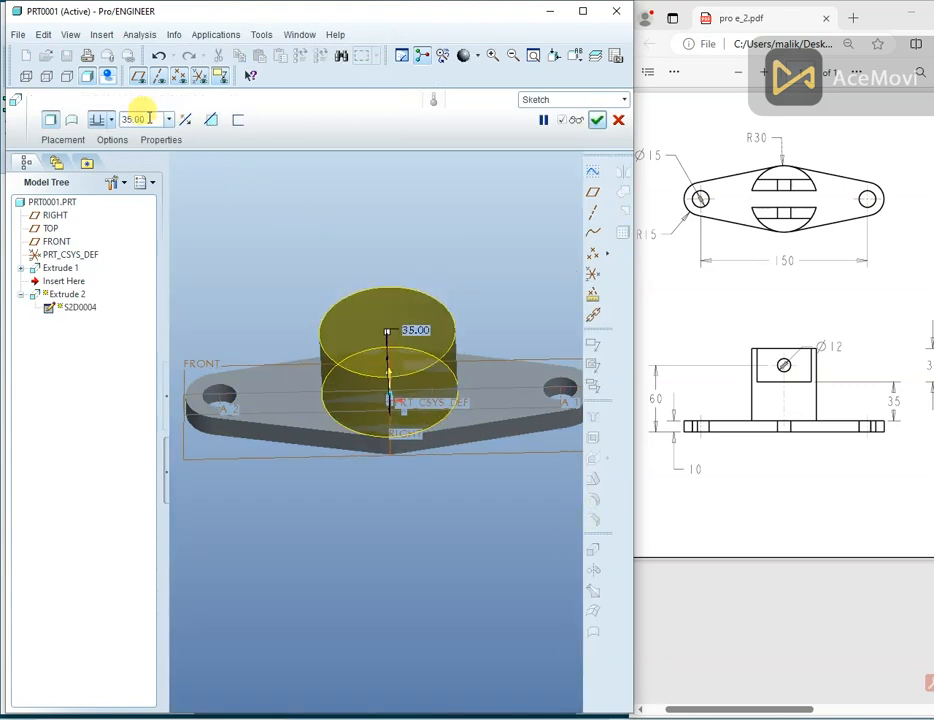
click(597, 121)
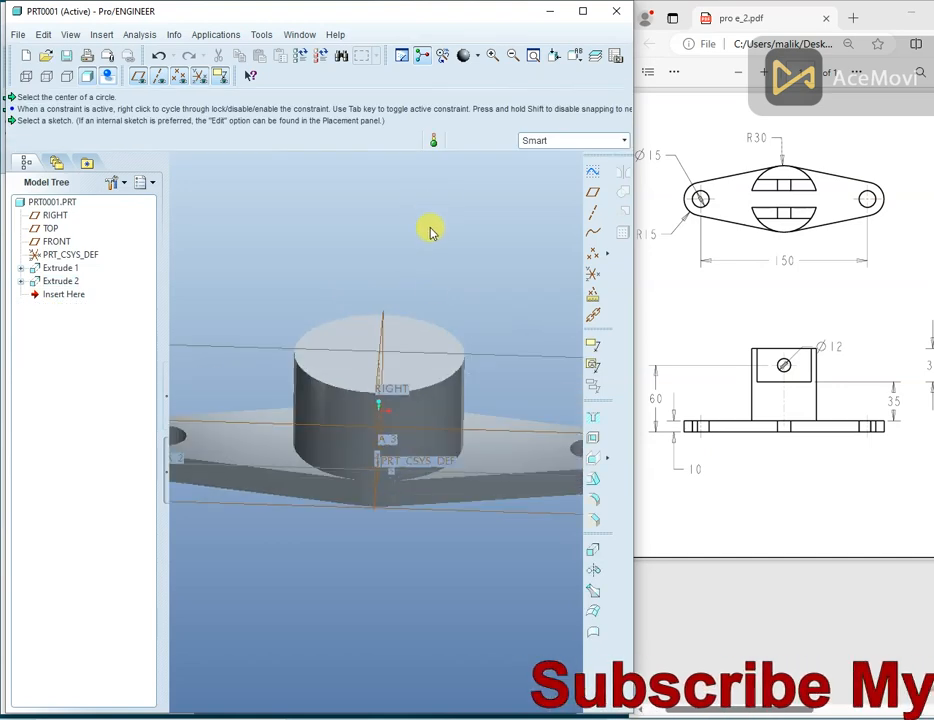
Start a third extrusion with its sketch on the cylinder's top face, using the RIGHT plane as orientation reference.
click(422, 336)
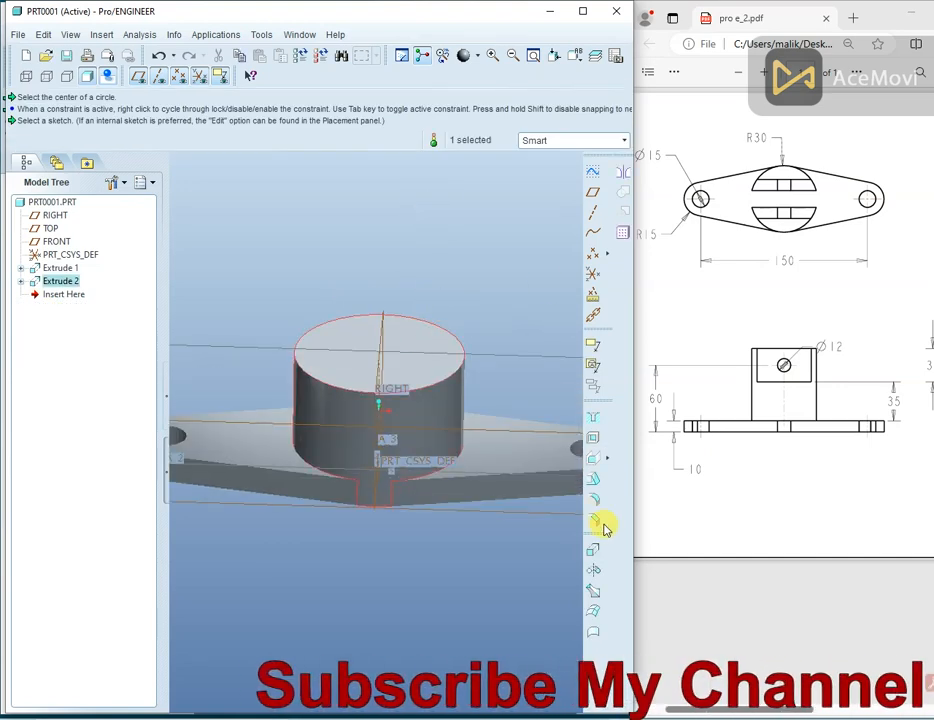
click(592, 551)
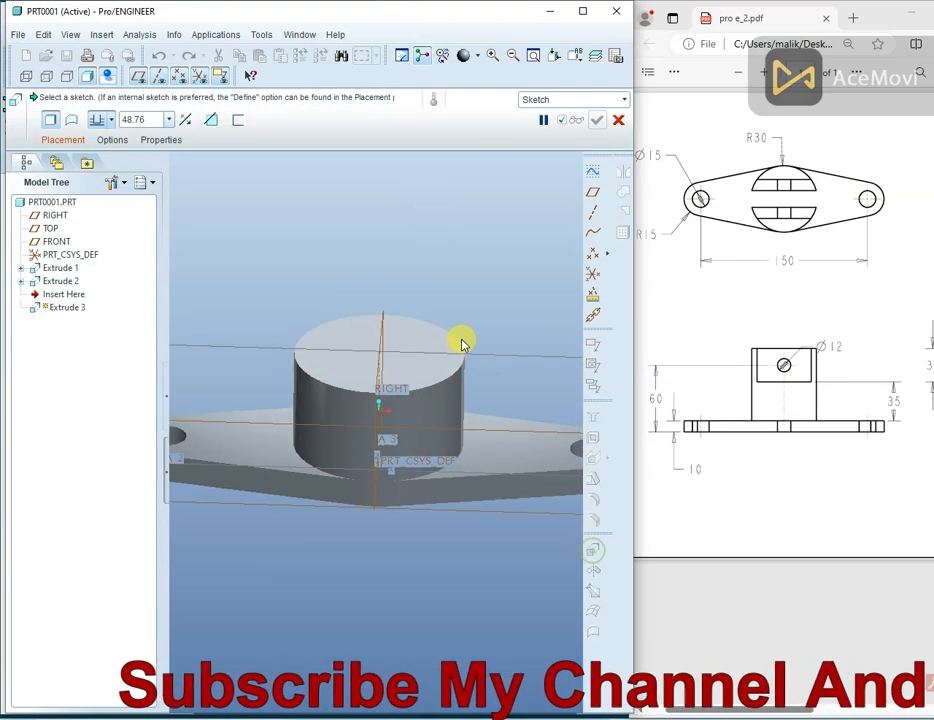
right_click(423, 243)
click(448, 250)
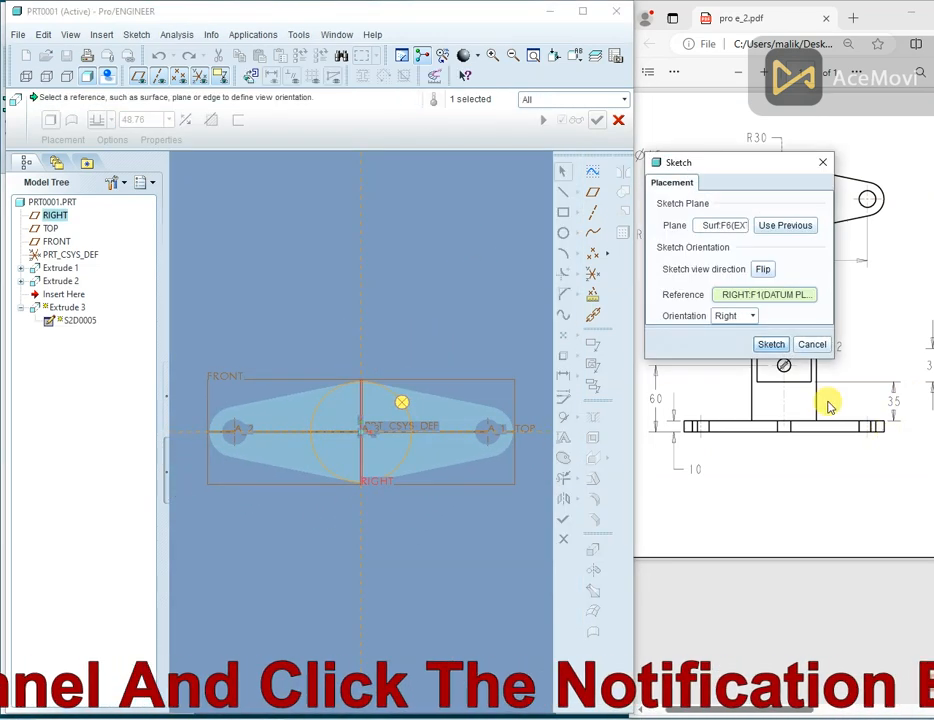
click(767, 342)
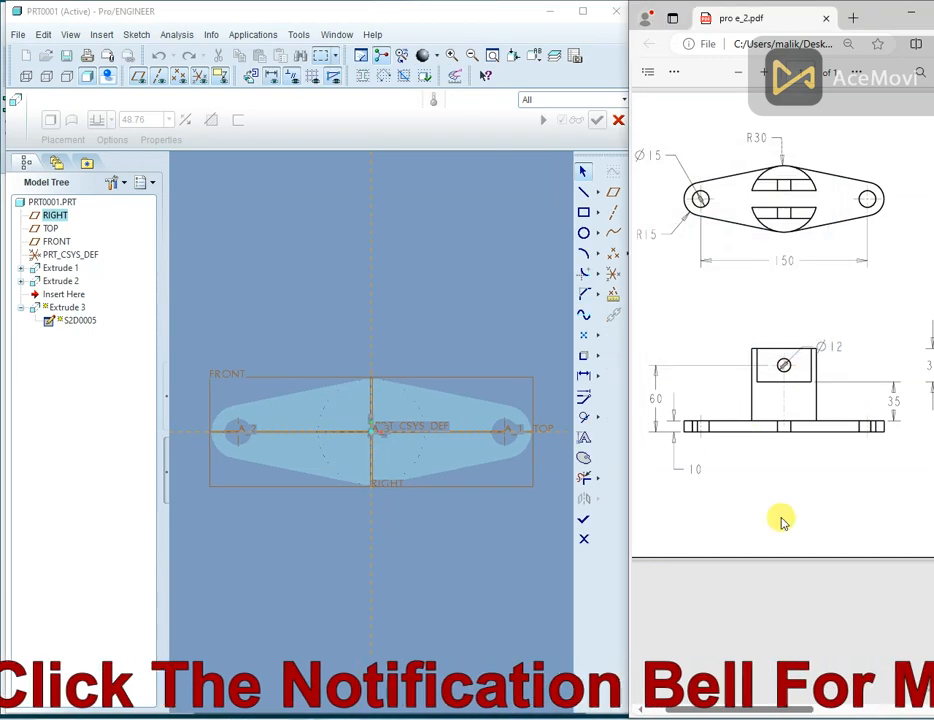
Show the drawing's side view with the fork dimensions and add the plate's central arc and cylinder surfaces as sketch references.
drag(757, 710, 844, 709)
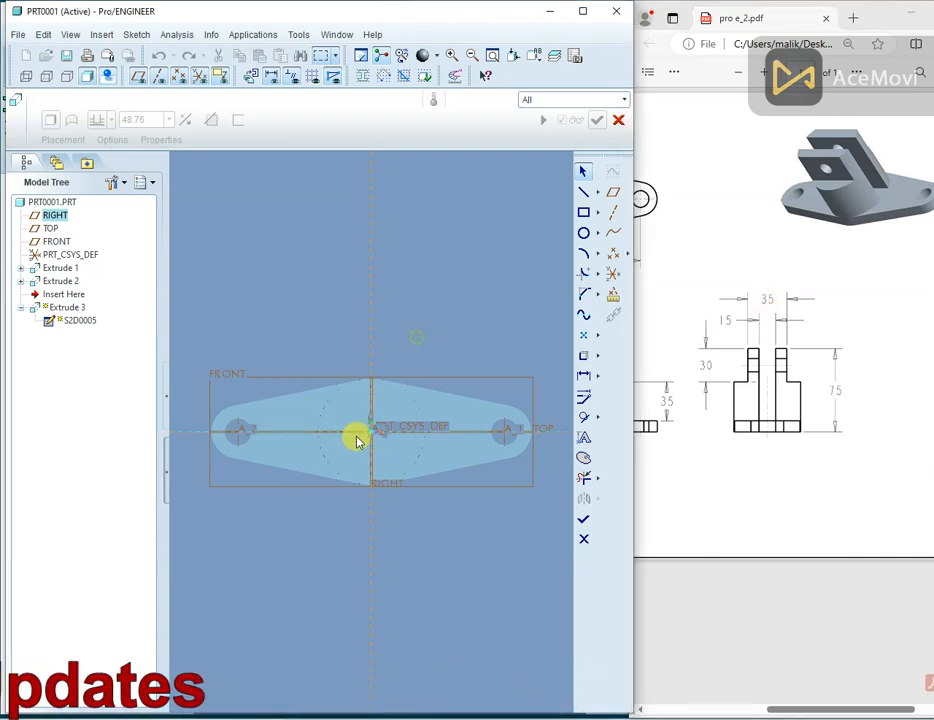
scroll(357, 437, up, 3)
right_click(430, 252)
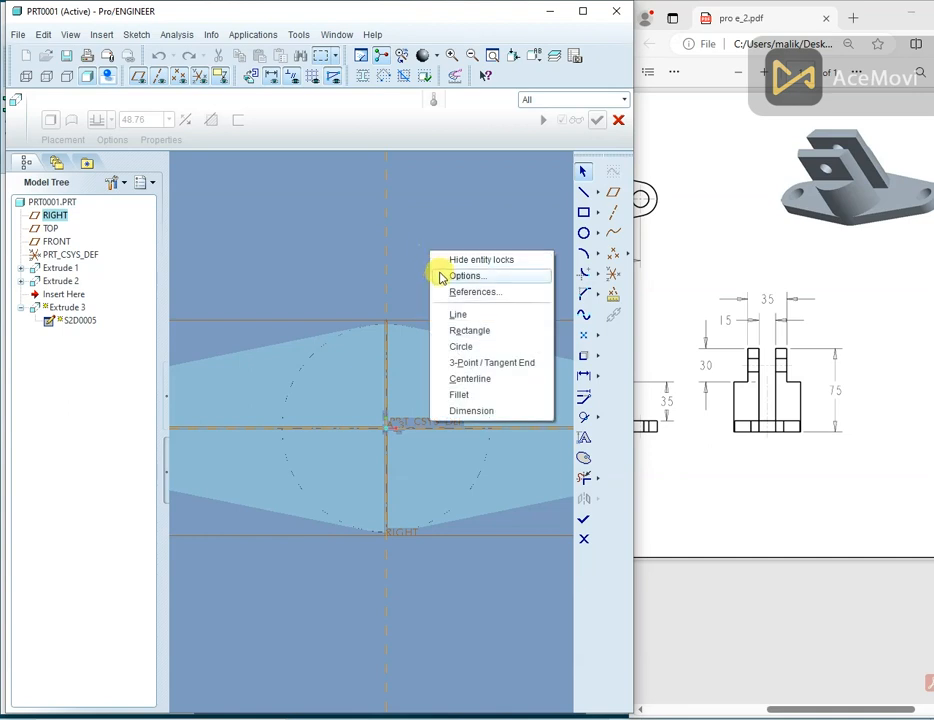
click(445, 290)
click(327, 347)
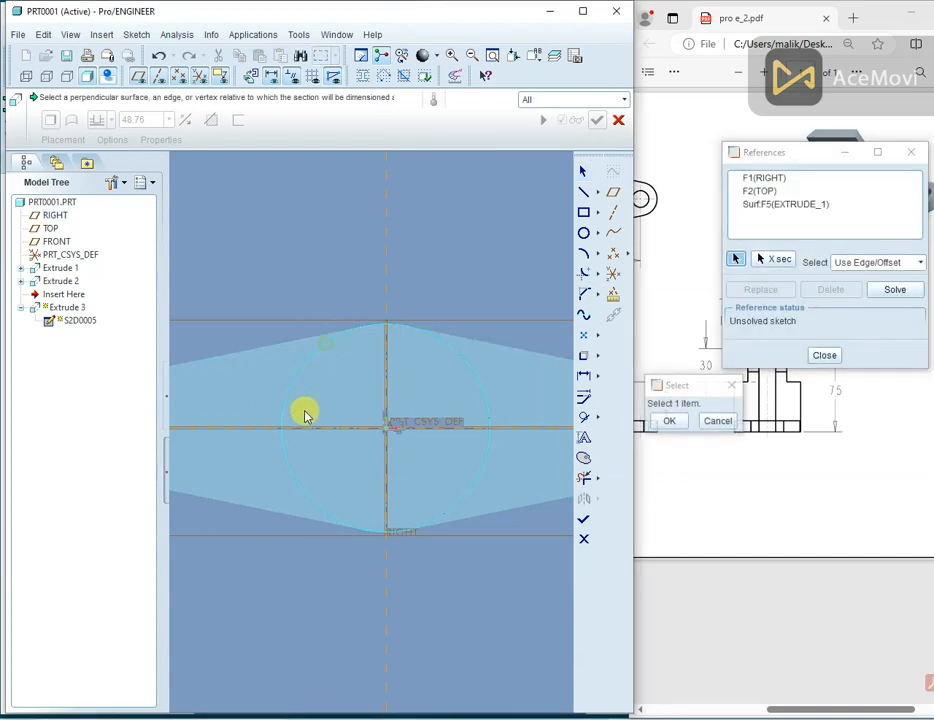
click(369, 440)
middle_click(448, 264)
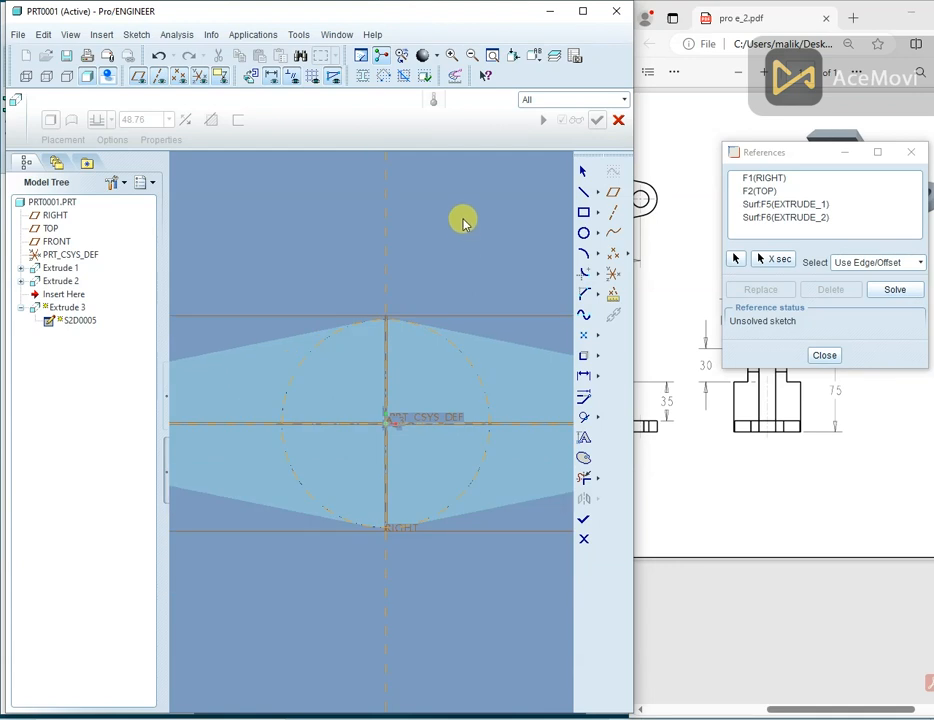
Project the cylinder's circular edge into the sketch and draw two horizontal chords about 52 mm long and about 30 mm apart, either side of centre.
click(588, 360)
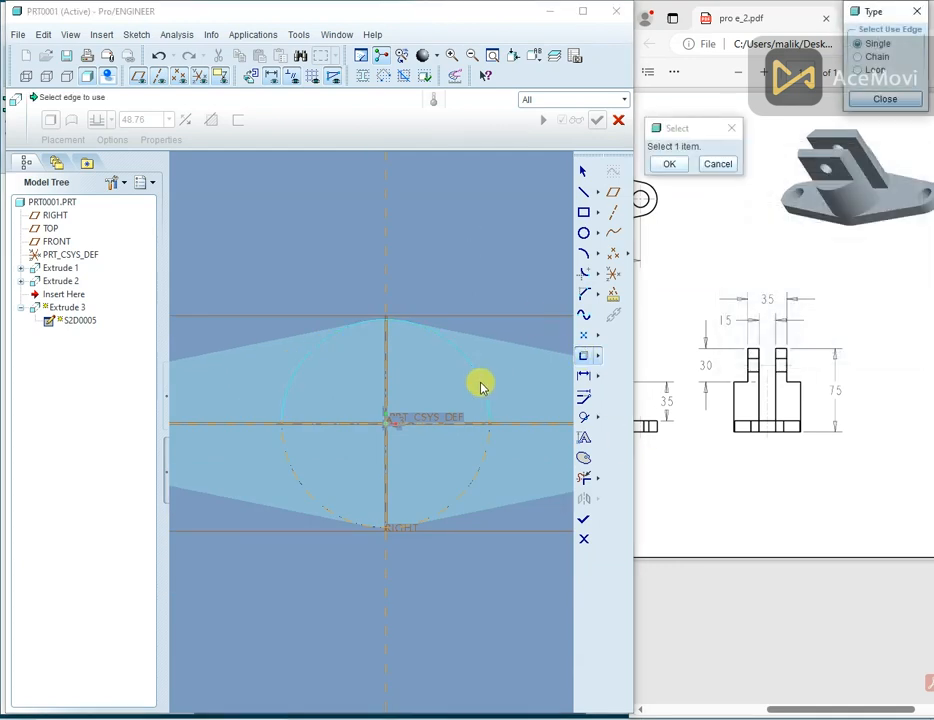
right_click(490, 228)
click(523, 292)
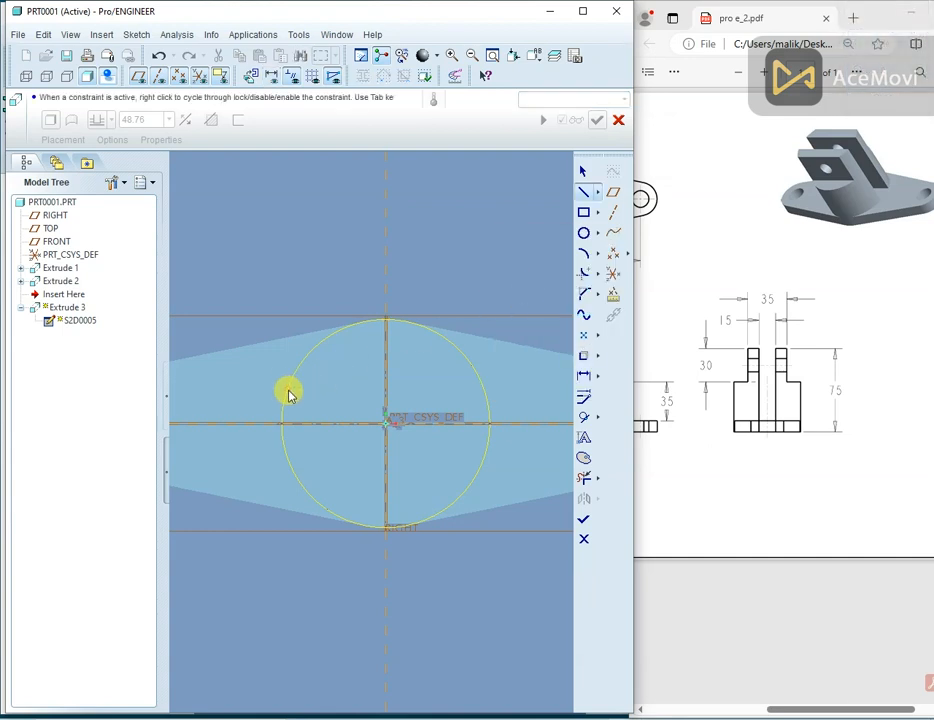
click(294, 372)
click(475, 373)
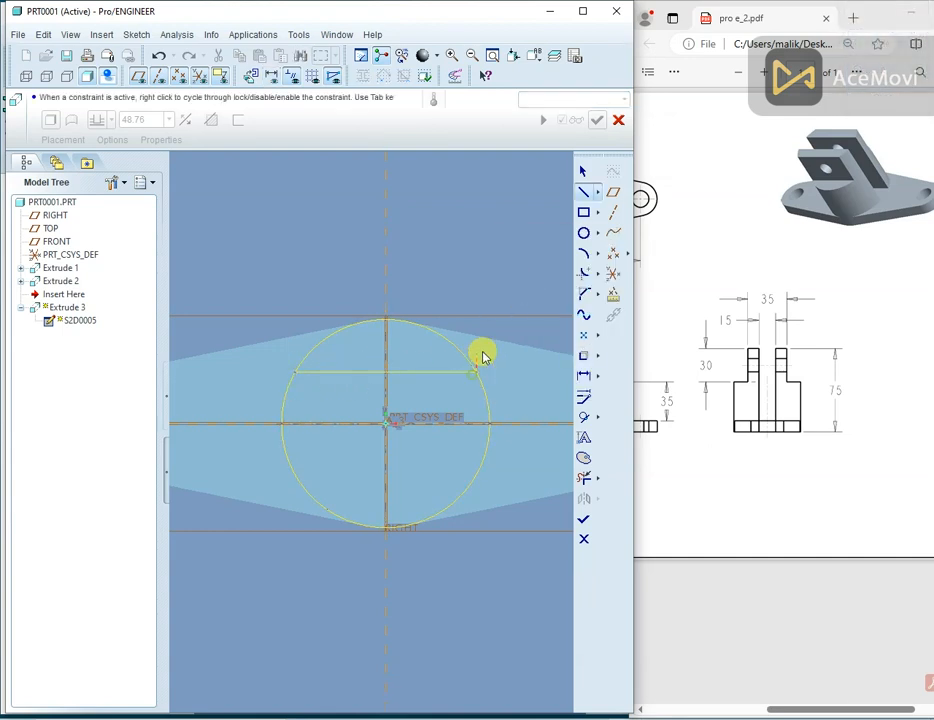
middle_click(482, 355)
click(294, 472)
click(465, 480)
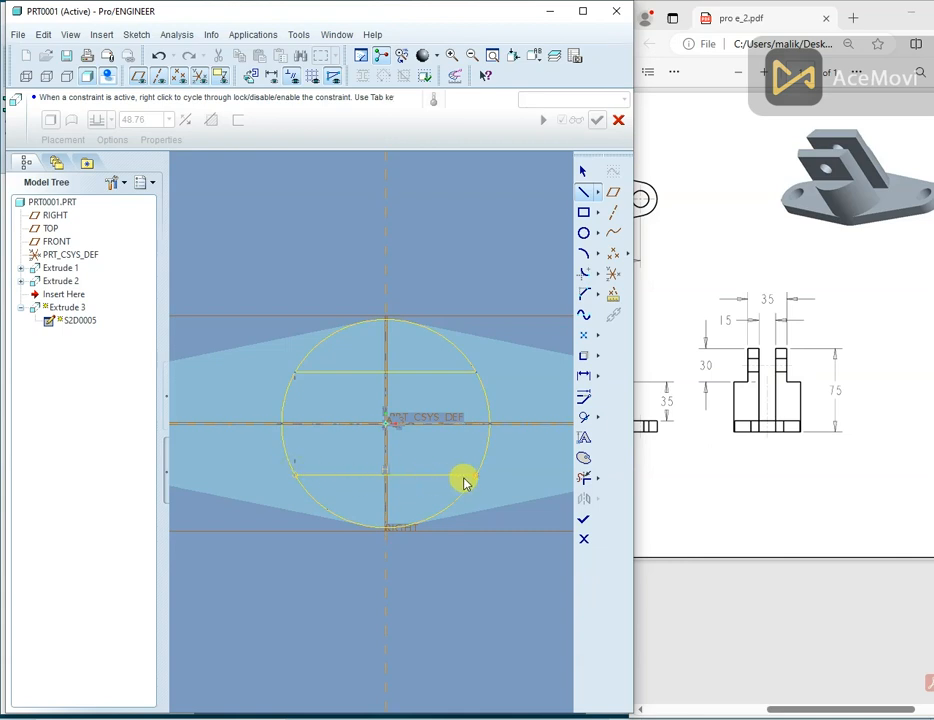
middle_click(512, 345)
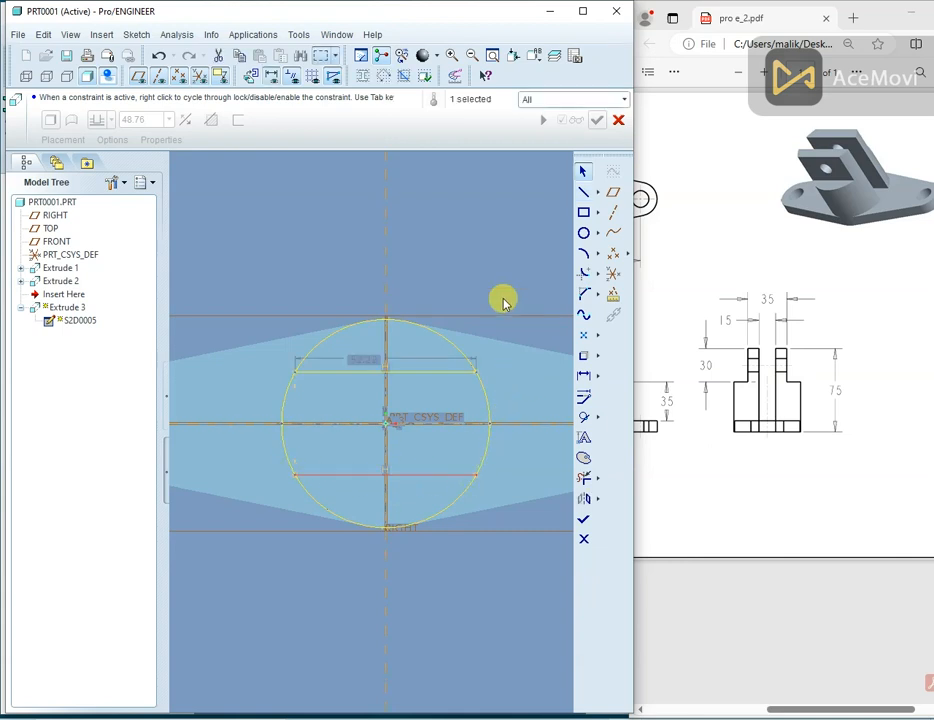
Add a horizontal centerline through the origin, midway between the two chords.
right_click(500, 230)
click(465, 230)
right_click(467, 232)
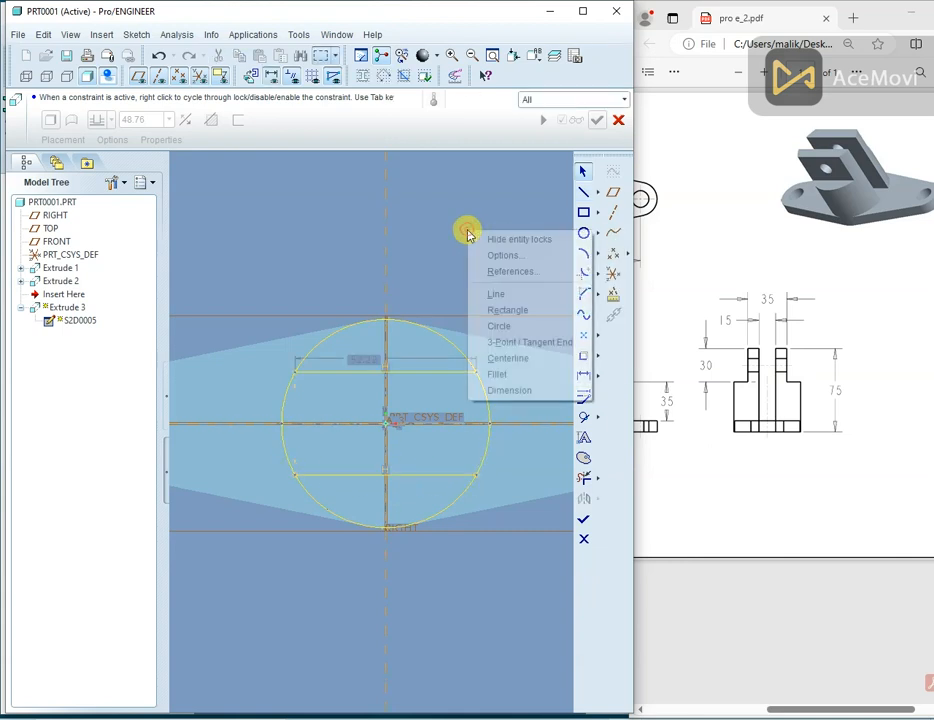
click(506, 357)
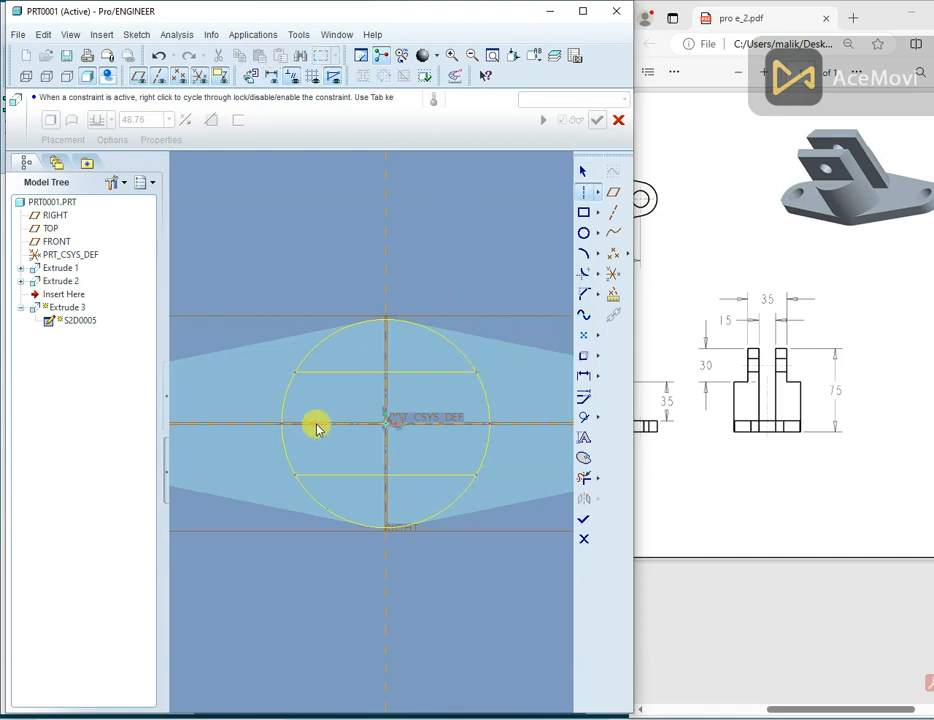
middle_click(450, 295)
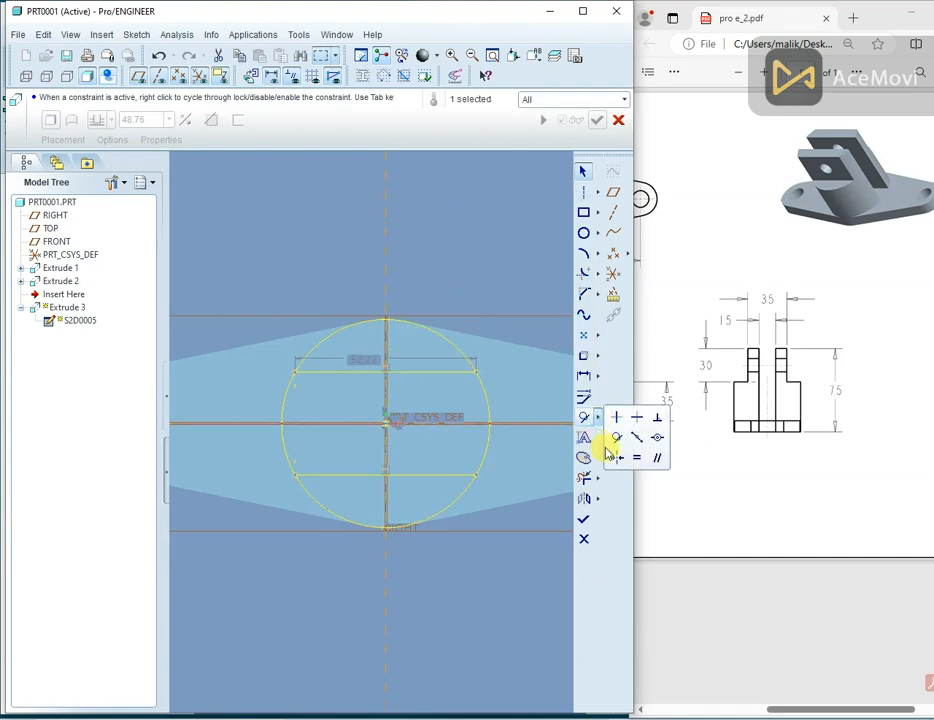
Try to make the ends of the two chords symmetric about the horizontal centerline.
click(612, 455)
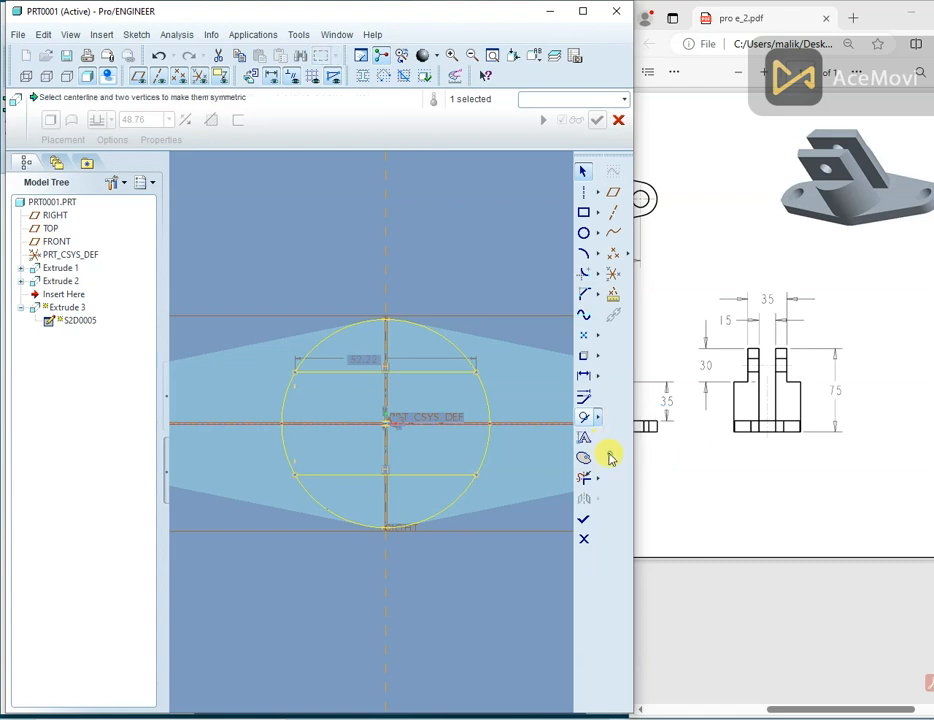
click(481, 376)
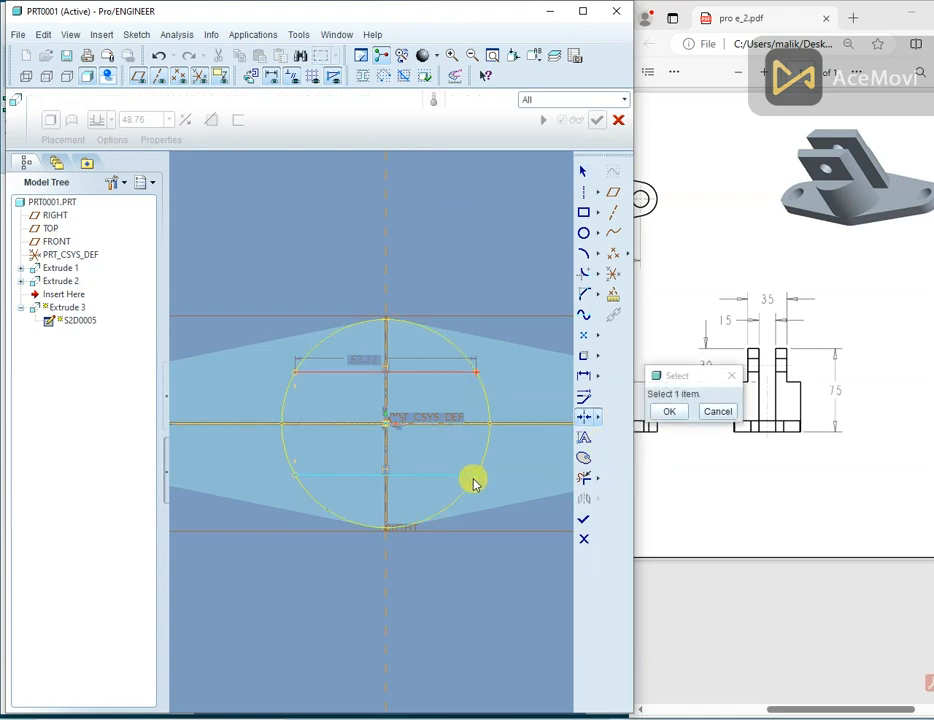
click(475, 427)
click(741, 170)
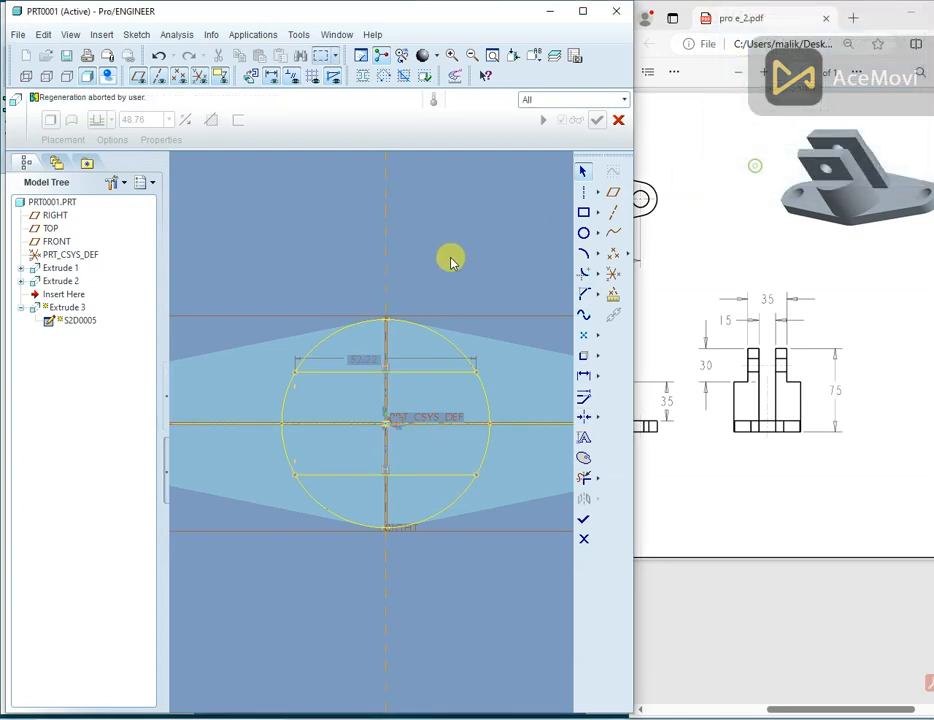
Dimension the distance between the two chords and set it to 35 mm.
right_click(473, 201)
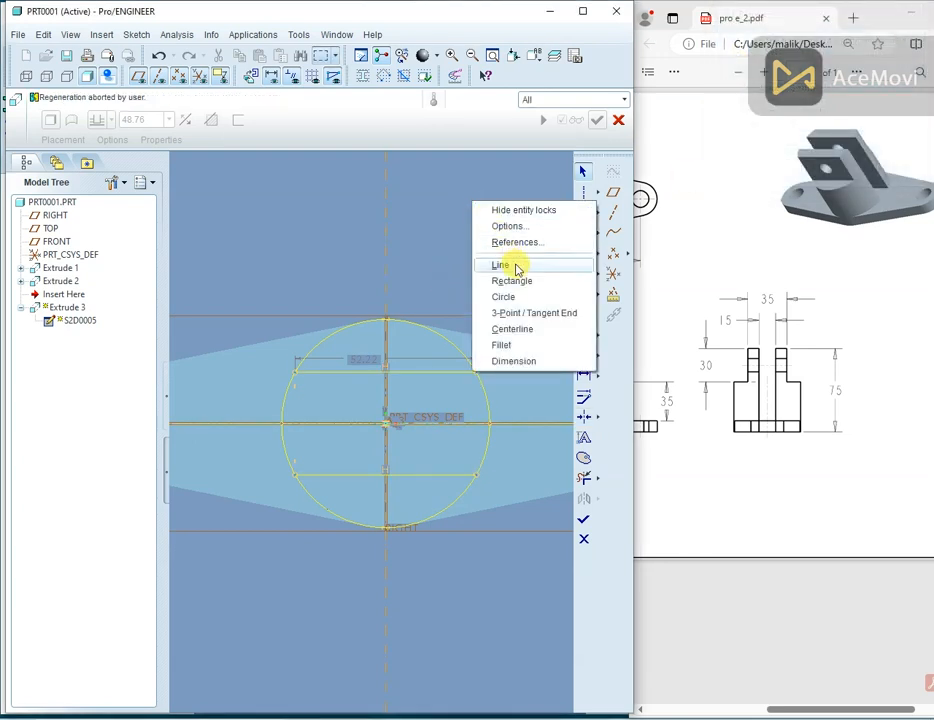
click(515, 362)
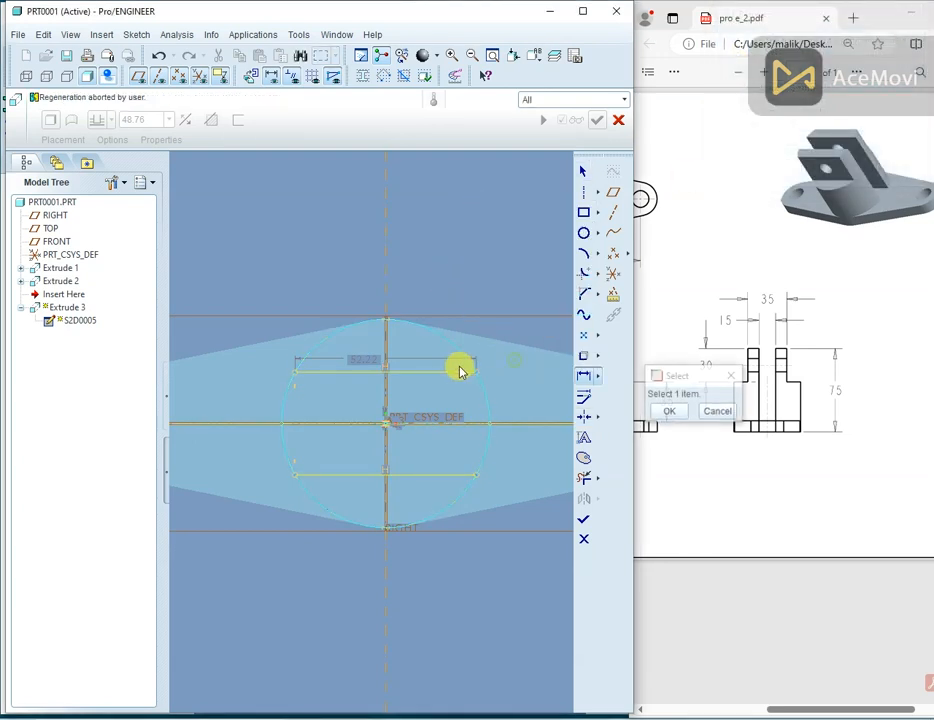
click(429, 474)
middle_click(437, 429)
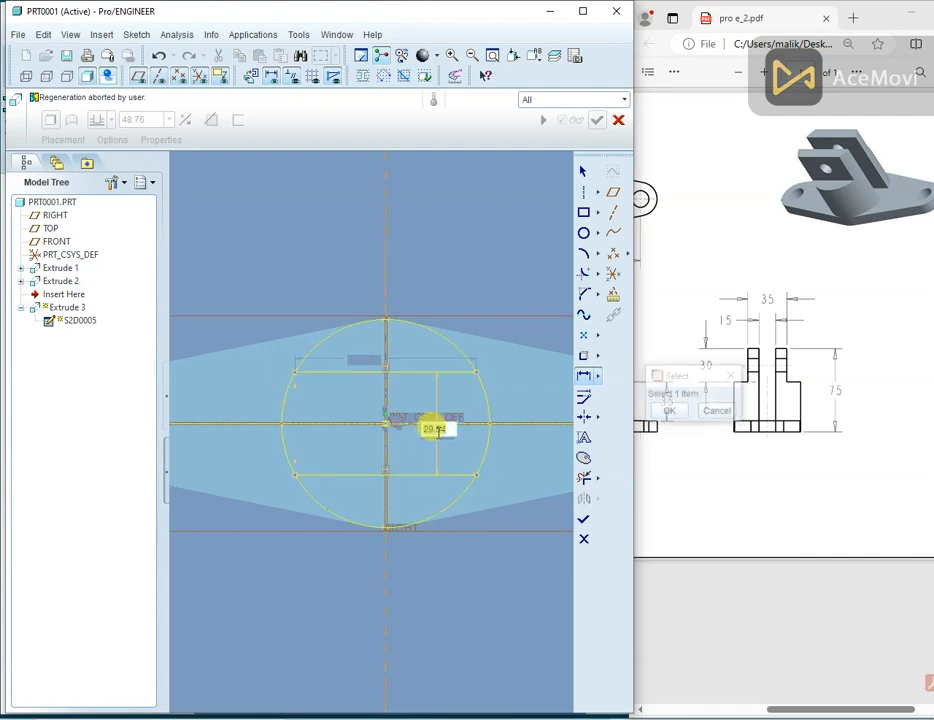
text(35.0)
key(Return)
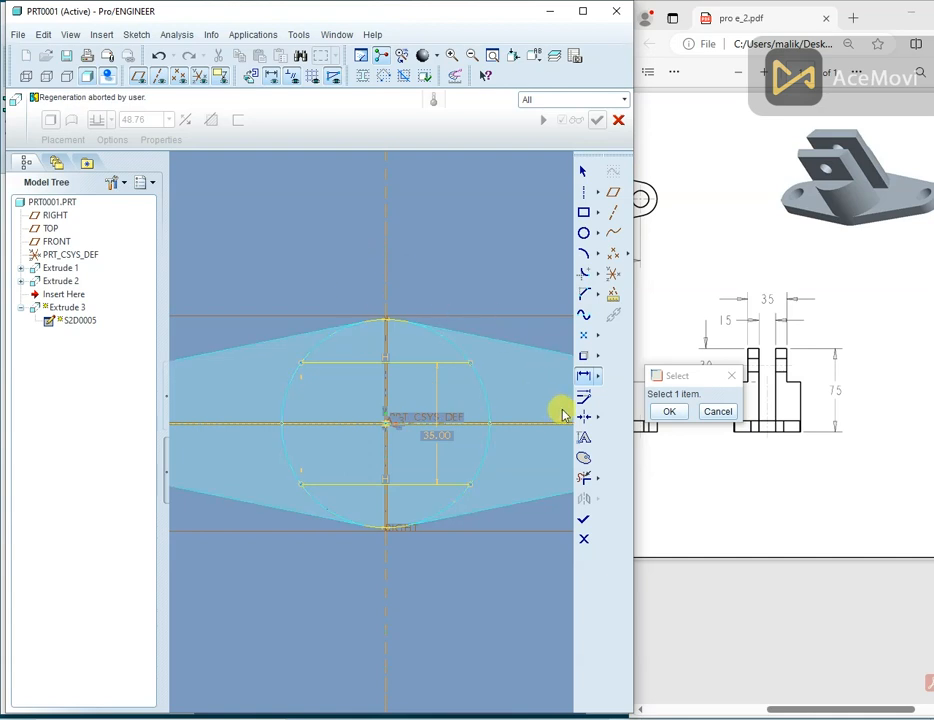
Trim away the circle's arcs above and below the two chords, leaving the closed flat-sided profile.
click(589, 483)
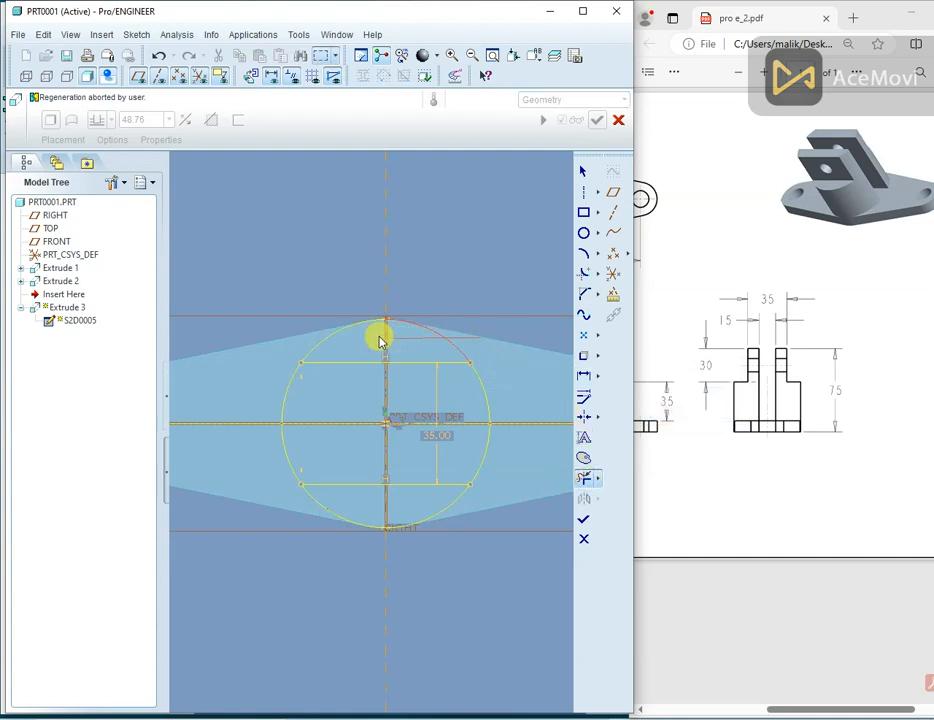
click(322, 335)
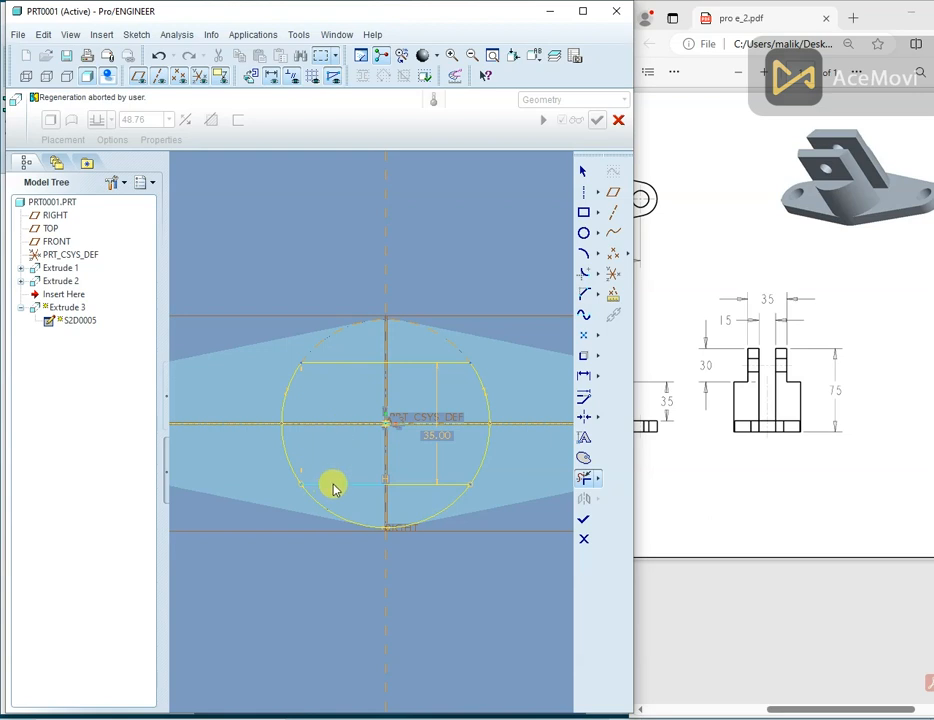
click(421, 523)
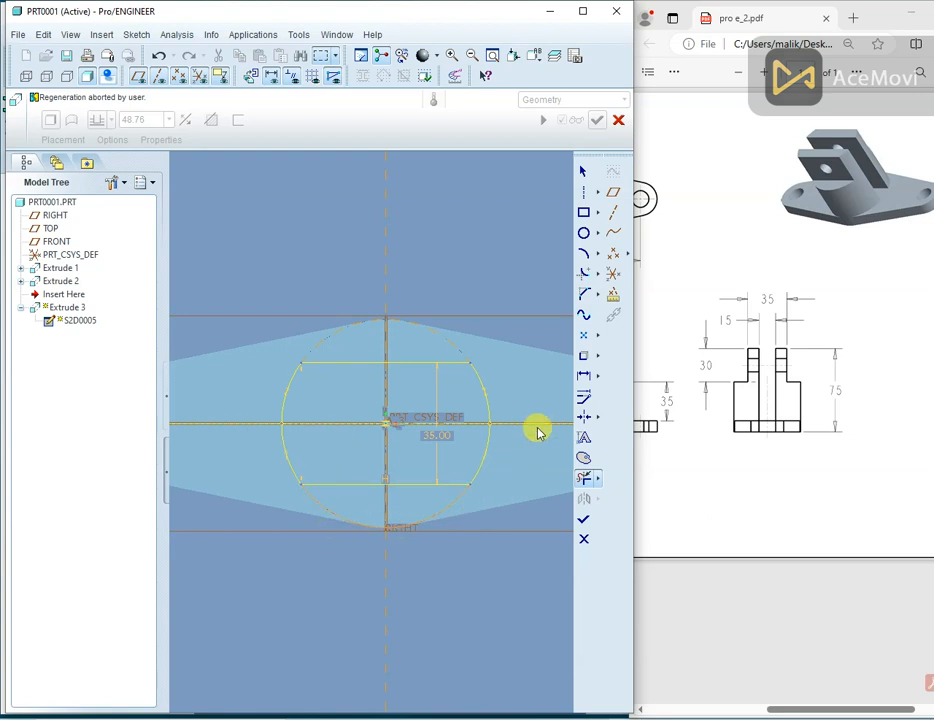
middle_click(474, 341)
Finish the flat-sided sketch and extrude it 30 mm upward from the cylinder's top face.
click(584, 519)
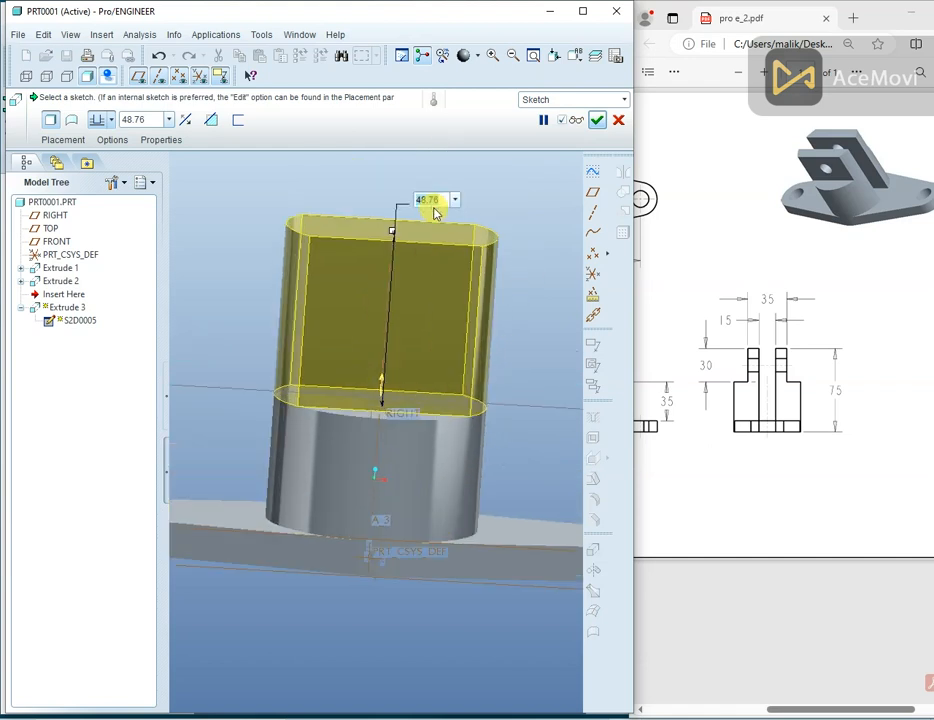
key(Return)
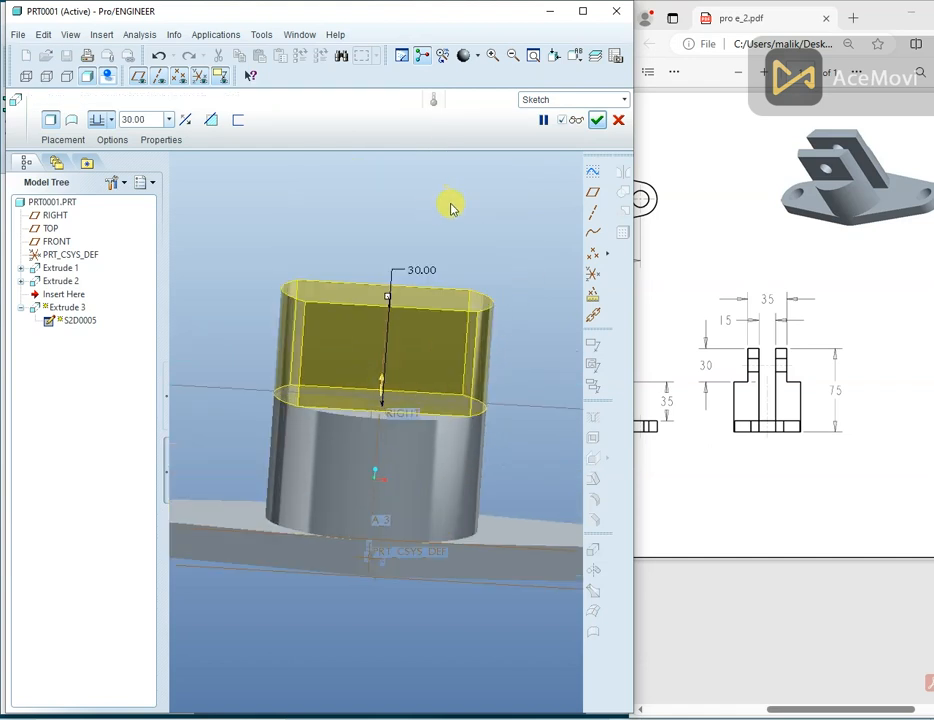
click(597, 120)
middle_drag(494, 202, 472, 222)
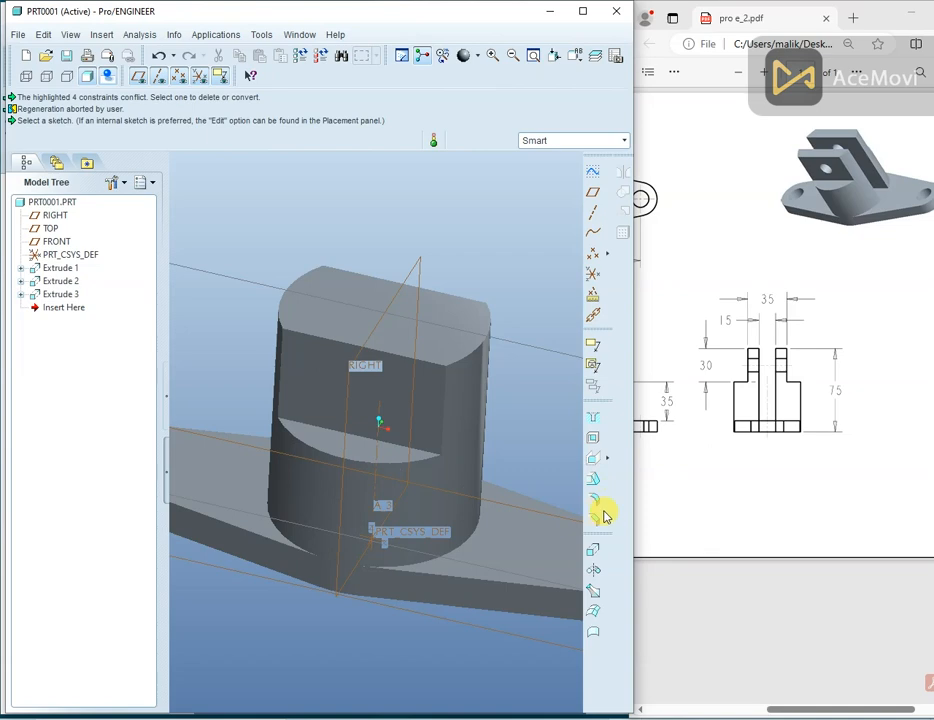
Start a fourth extrusion with its sketch on the flat-sided block's top face, using the RIGHT plane as orientation reference.
click(593, 553)
right_click(484, 219)
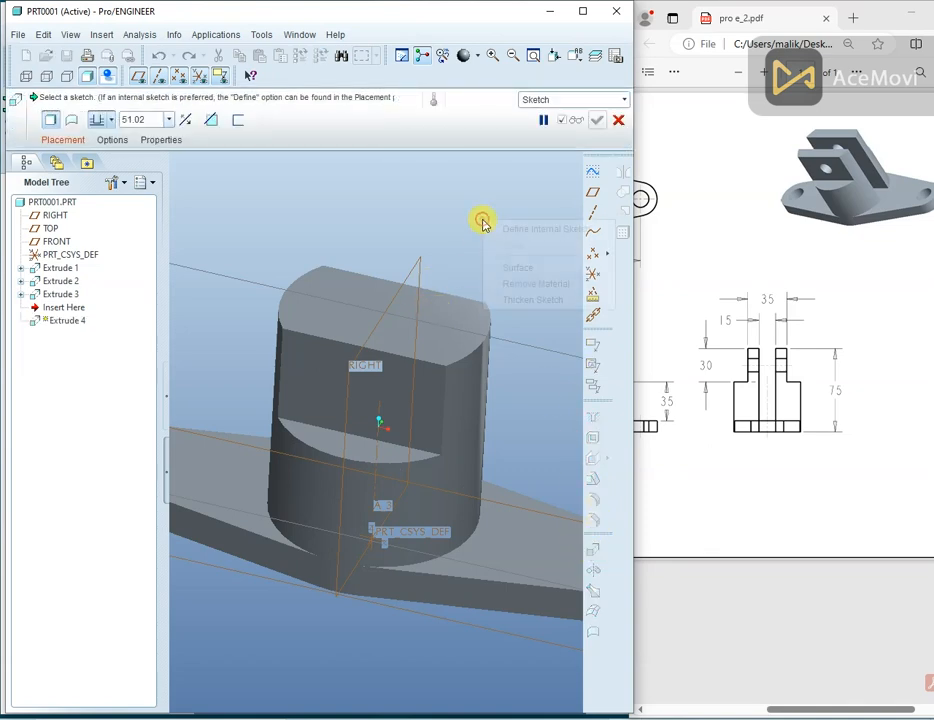
click(505, 227)
click(453, 315)
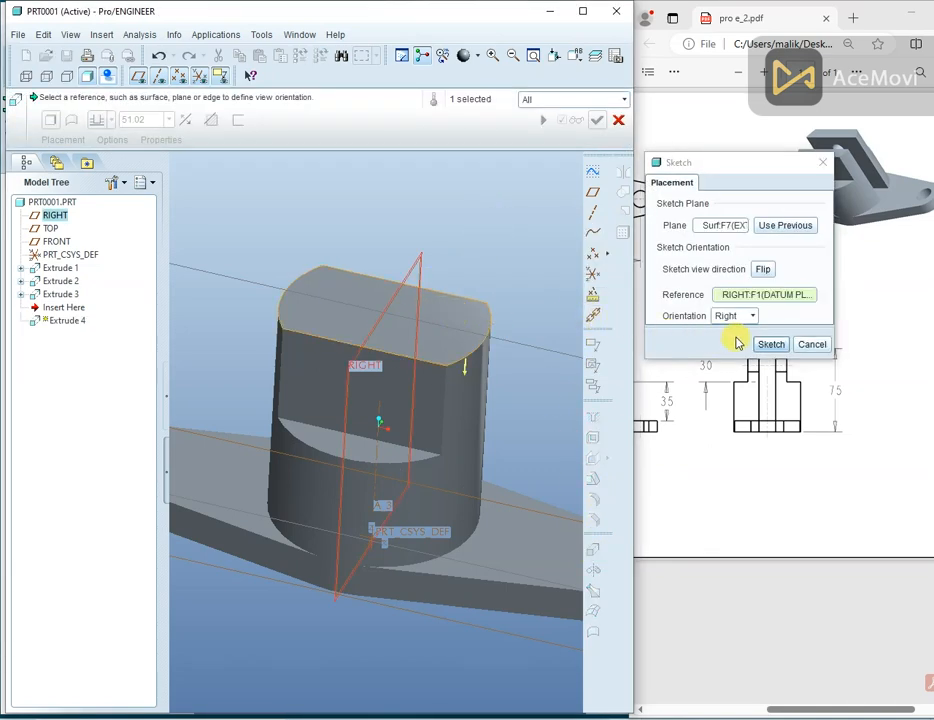
click(771, 344)
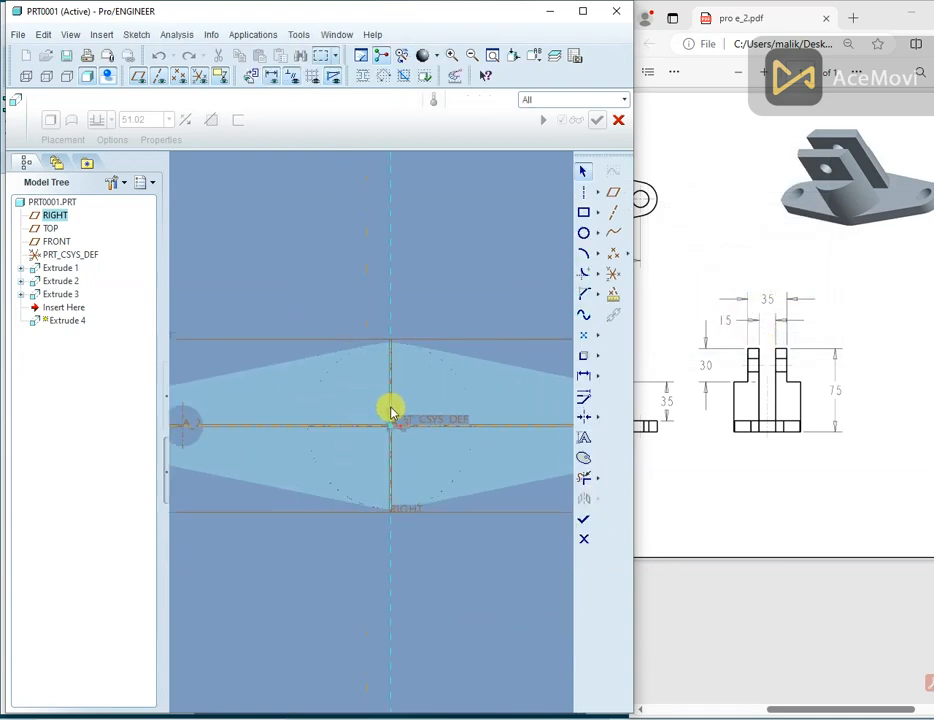
Add the block's two flat side faces and the plate's central arc as sketch references.
right_click(467, 241)
click(510, 277)
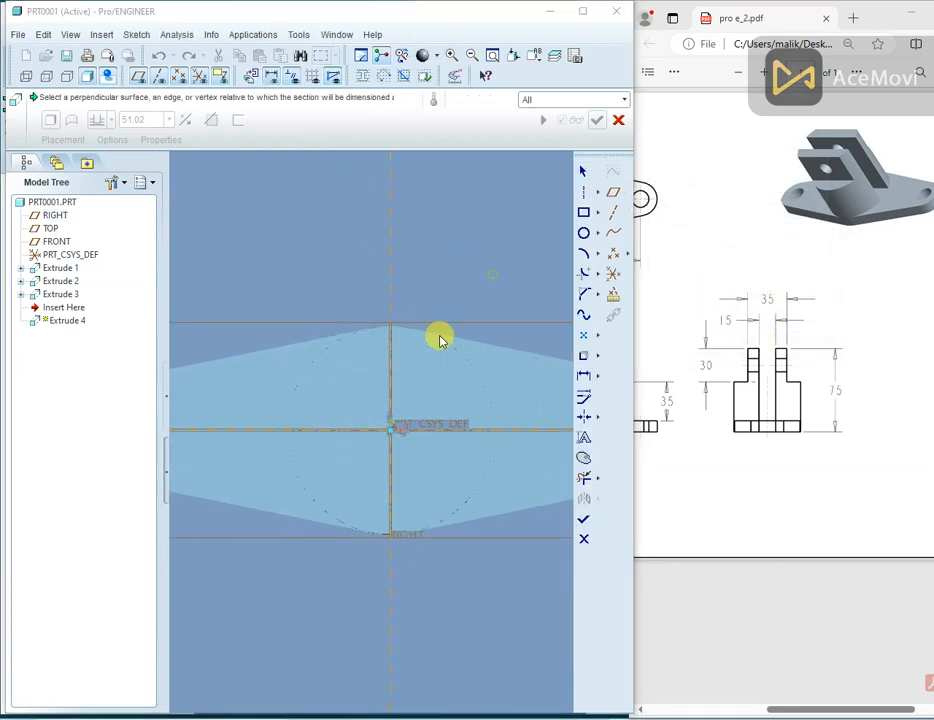
click(418, 370)
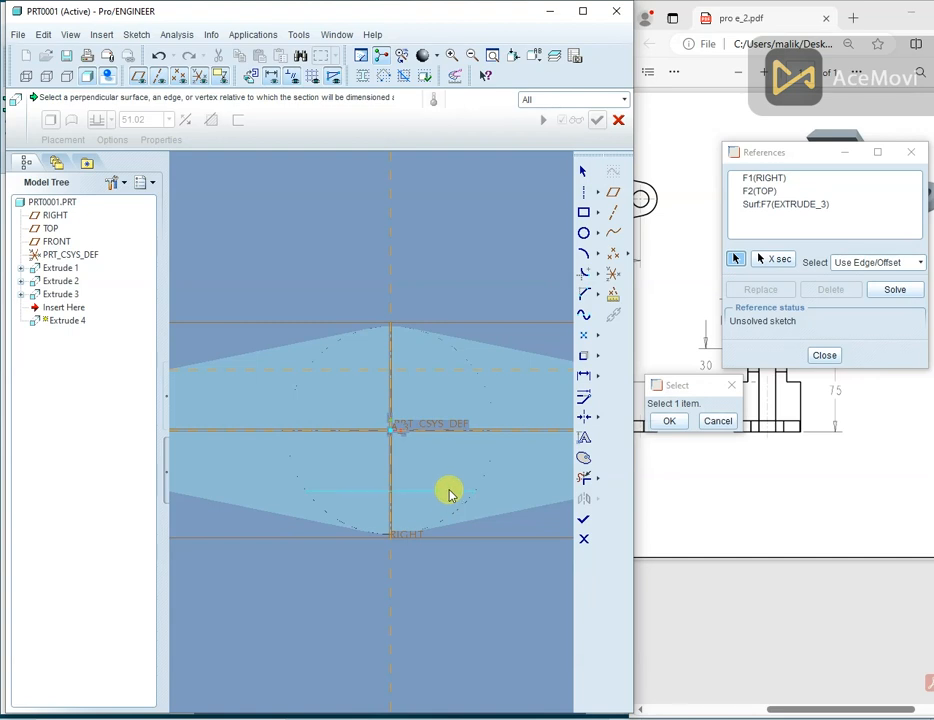
click(452, 488)
click(430, 420)
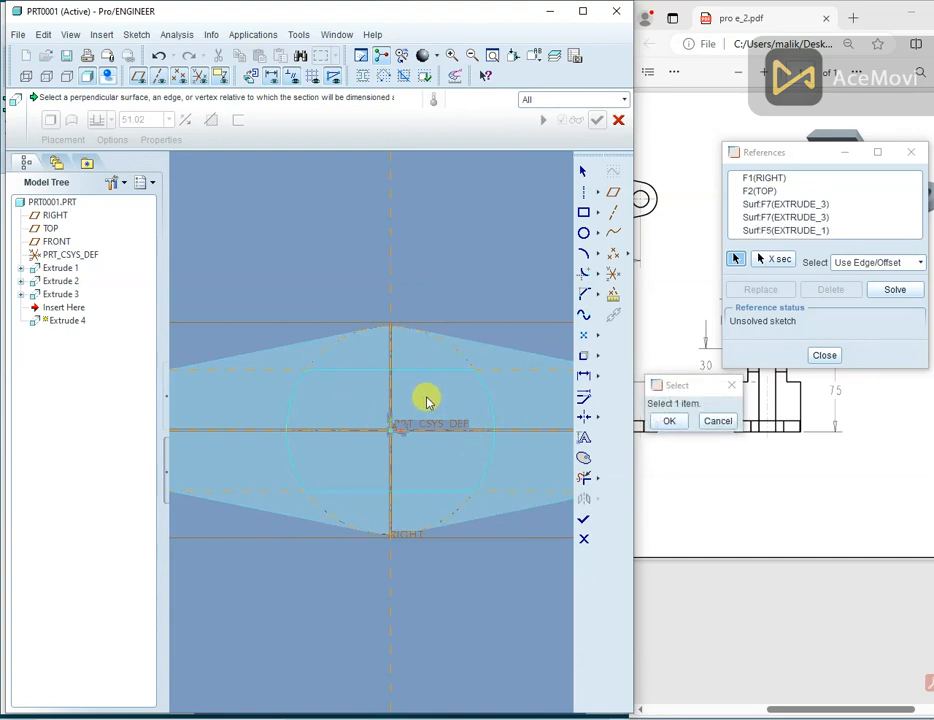
middle_click(478, 239)
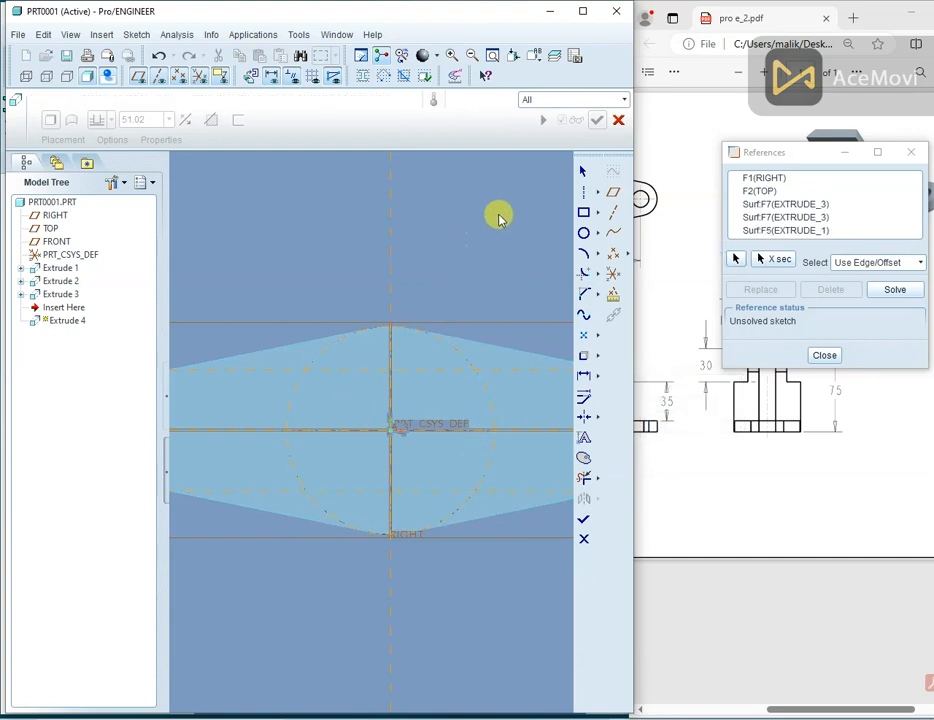
Draw two horizontal lines about 58 mm long across the block's top face, one on each side of the centre.
right_click(417, 214)
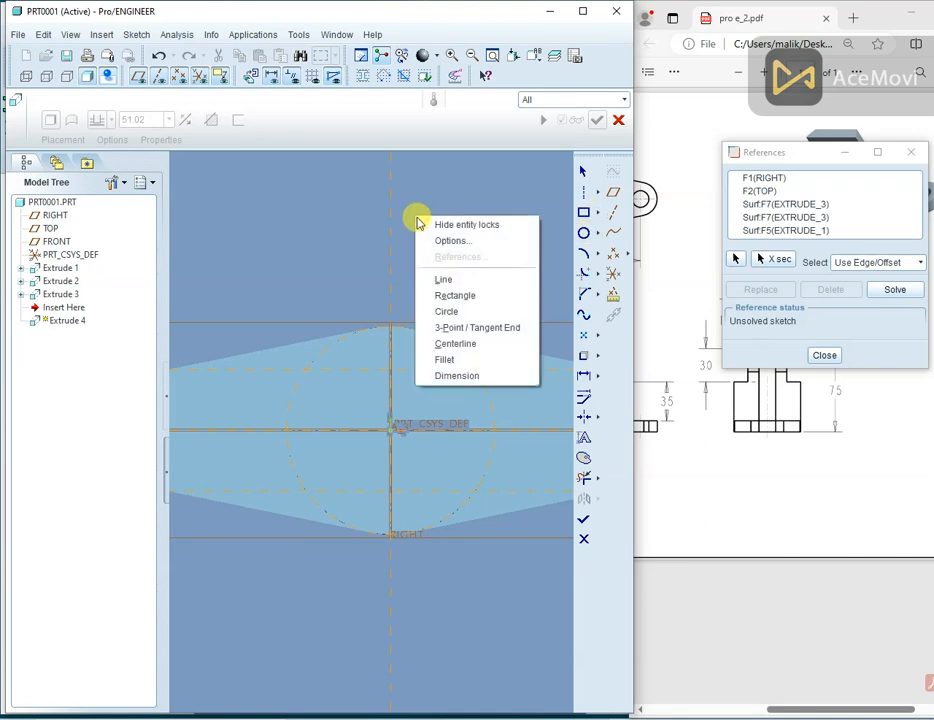
click(446, 281)
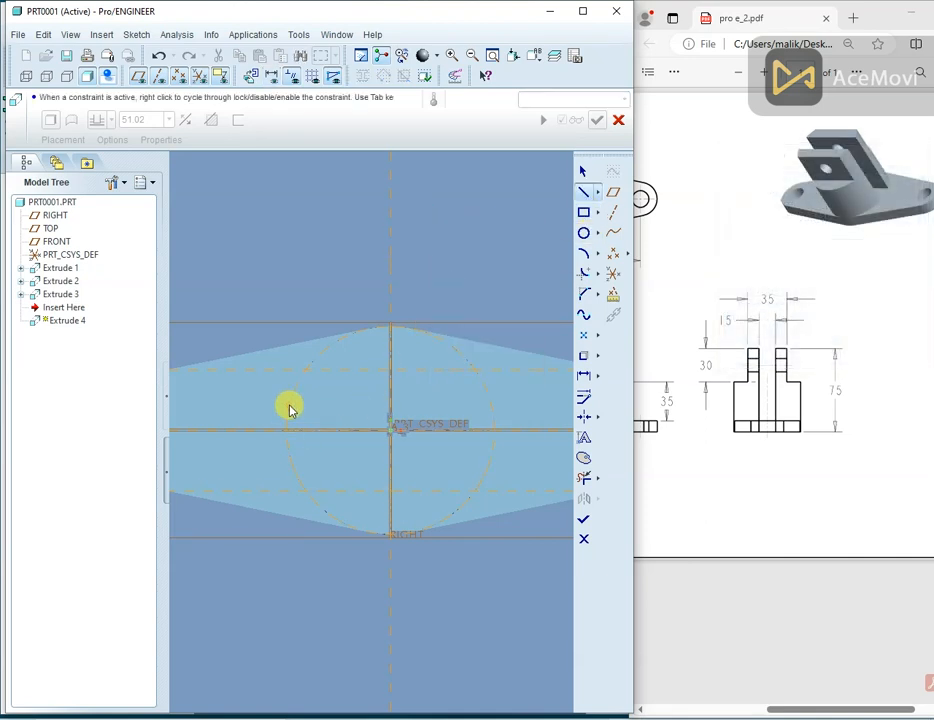
click(289, 406)
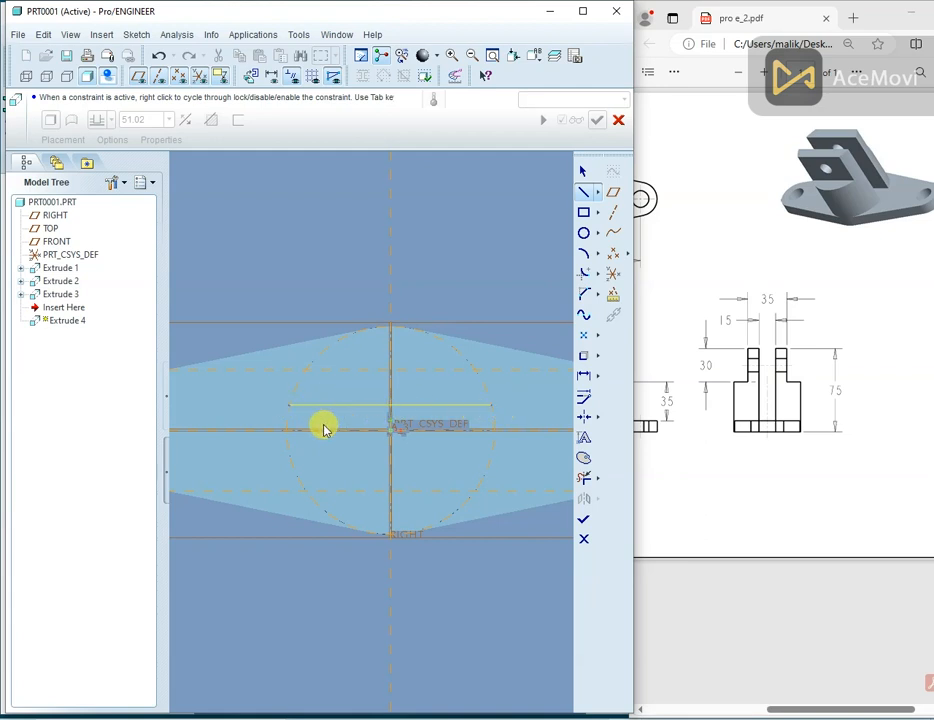
click(493, 460)
middle_click(538, 386)
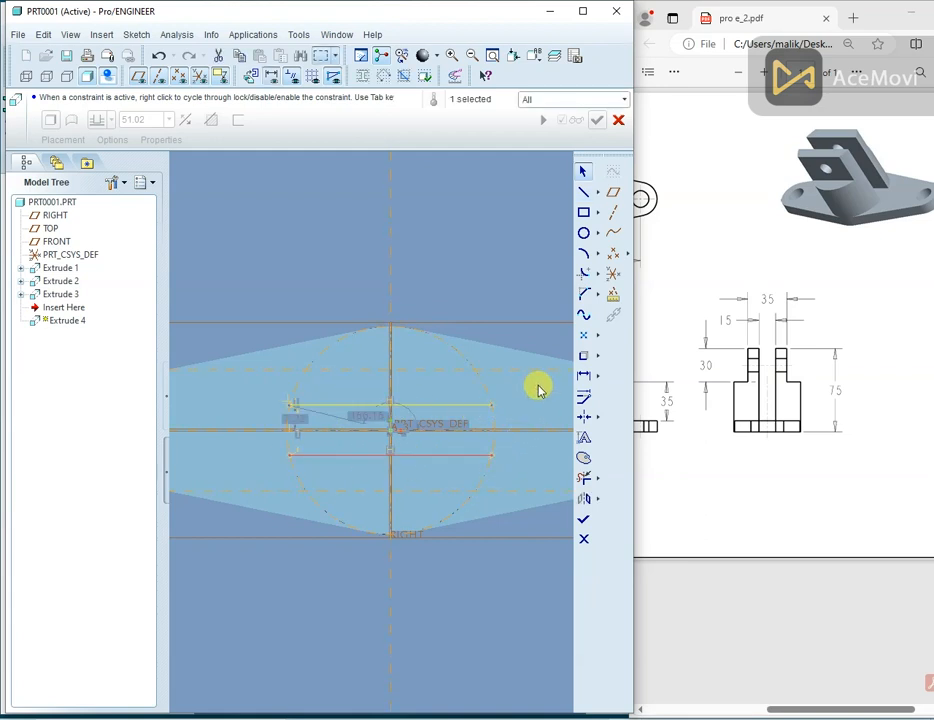
Add a horizontal centerline through the origin between the two slot lines.
right_click(480, 208)
click(515, 334)
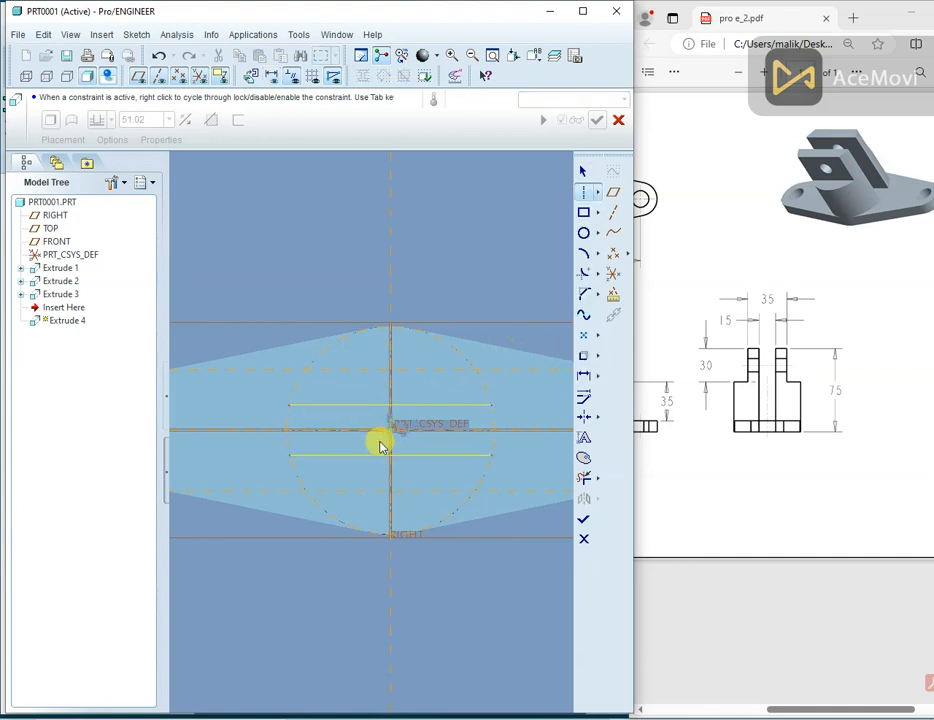
click(385, 433)
click(423, 434)
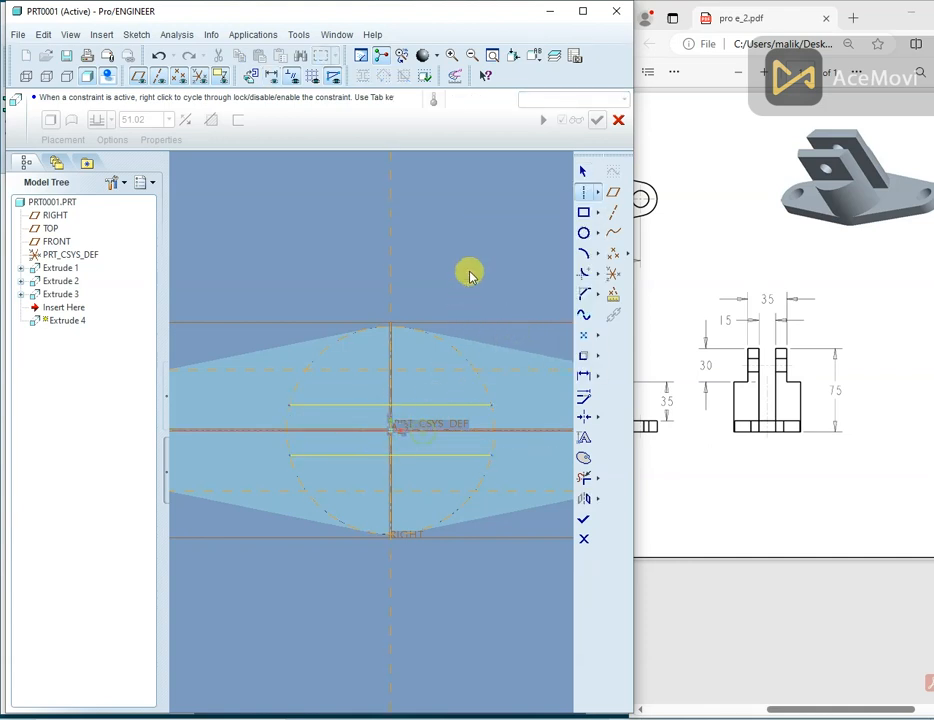
middle_click(470, 276)
scroll(371, 442, down, 1)
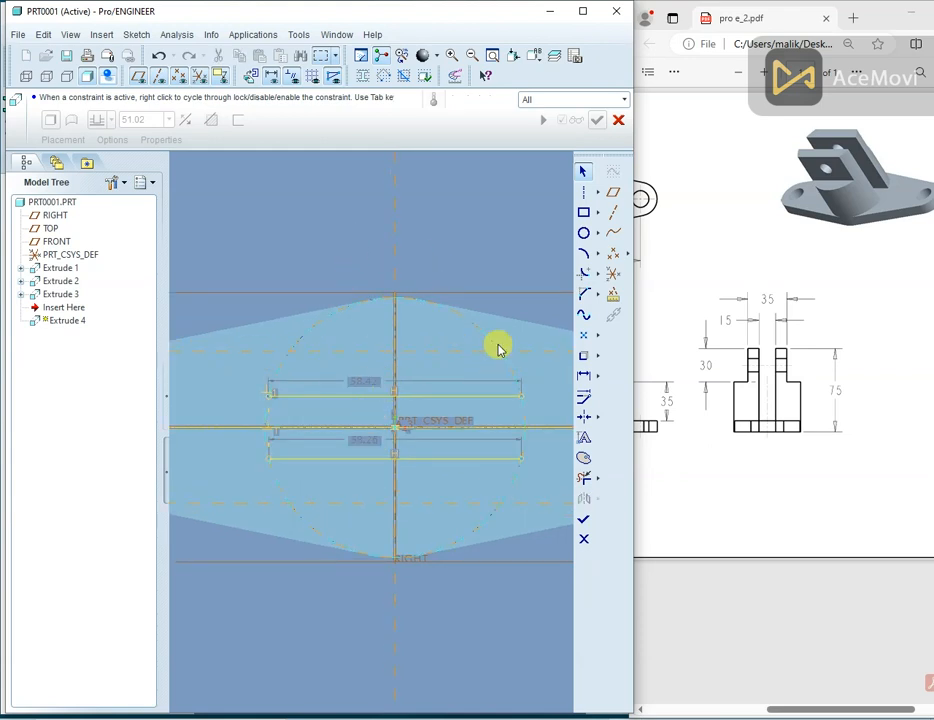
Reuse the two circular end edges as sketch arcs closing the slot, and trim their parts beyond the two horizontal lines.
click(584, 357)
click(277, 376)
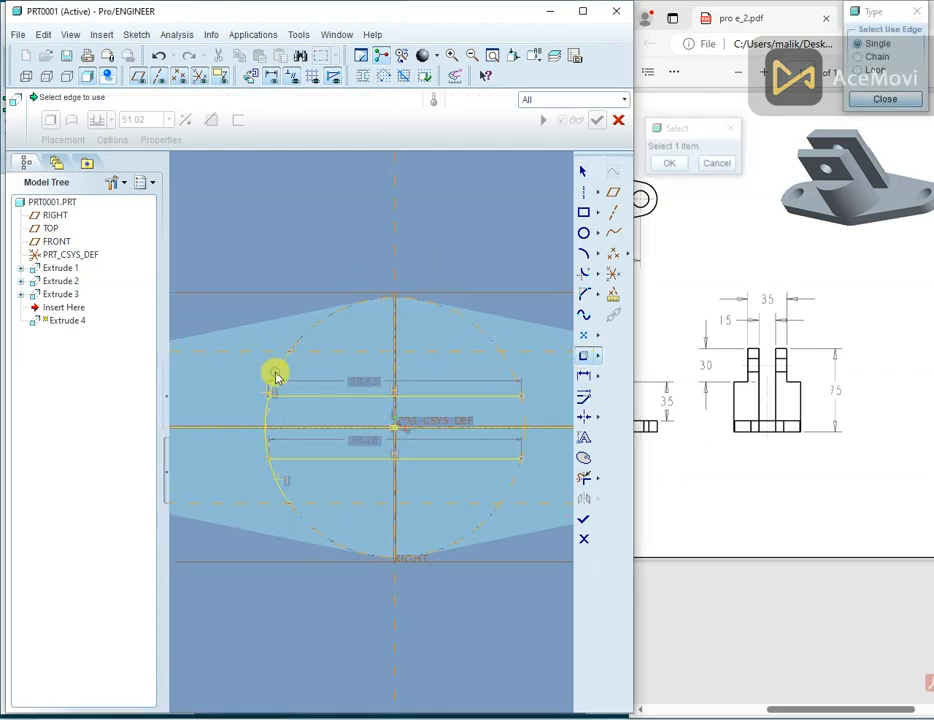
click(517, 401)
middle_click(530, 262)
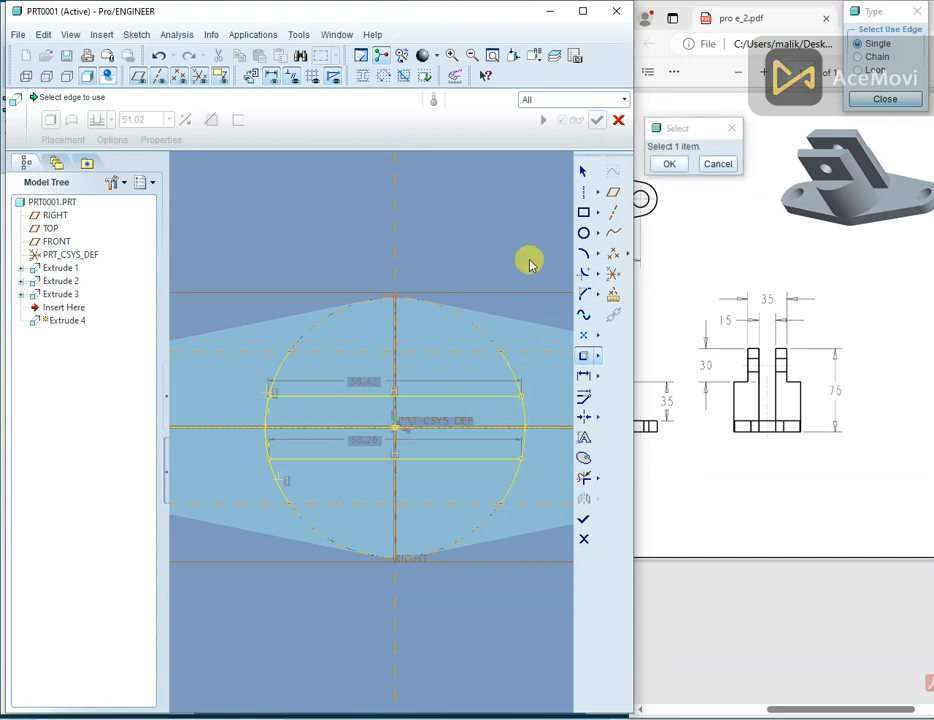
click(581, 485)
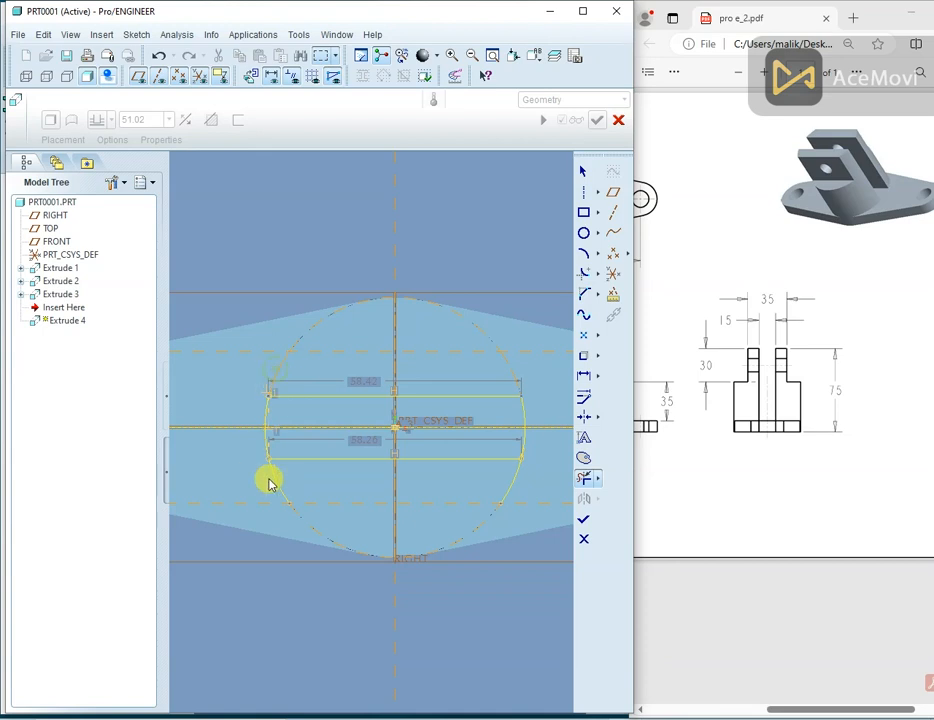
middle_click(513, 246)
Dimension the distance between the two horizontal slot lines as 15 mm.
right_click(514, 248)
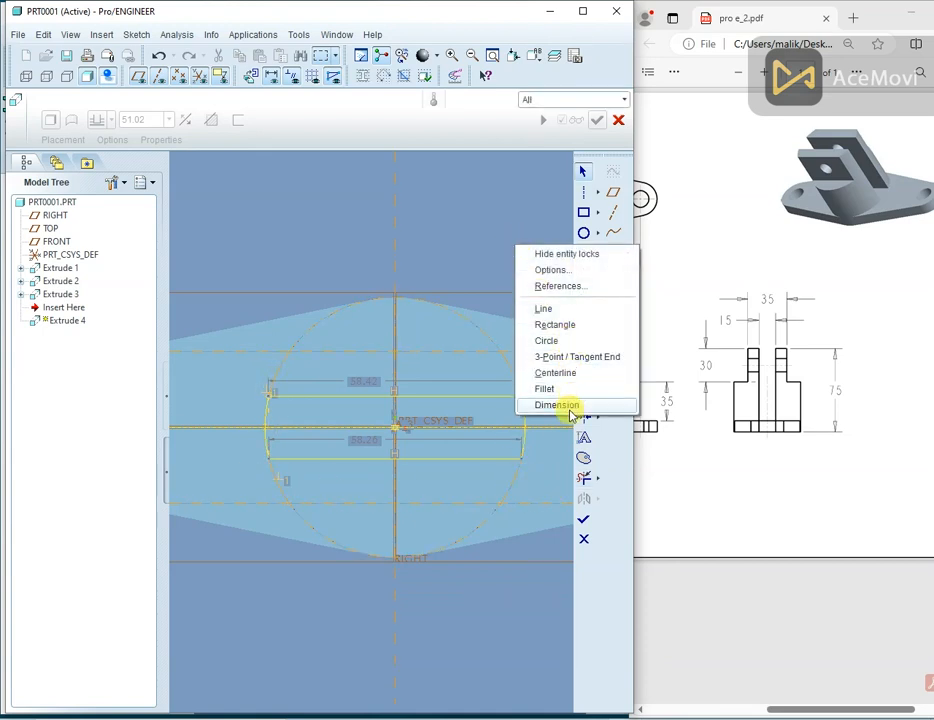
click(570, 405)
click(499, 396)
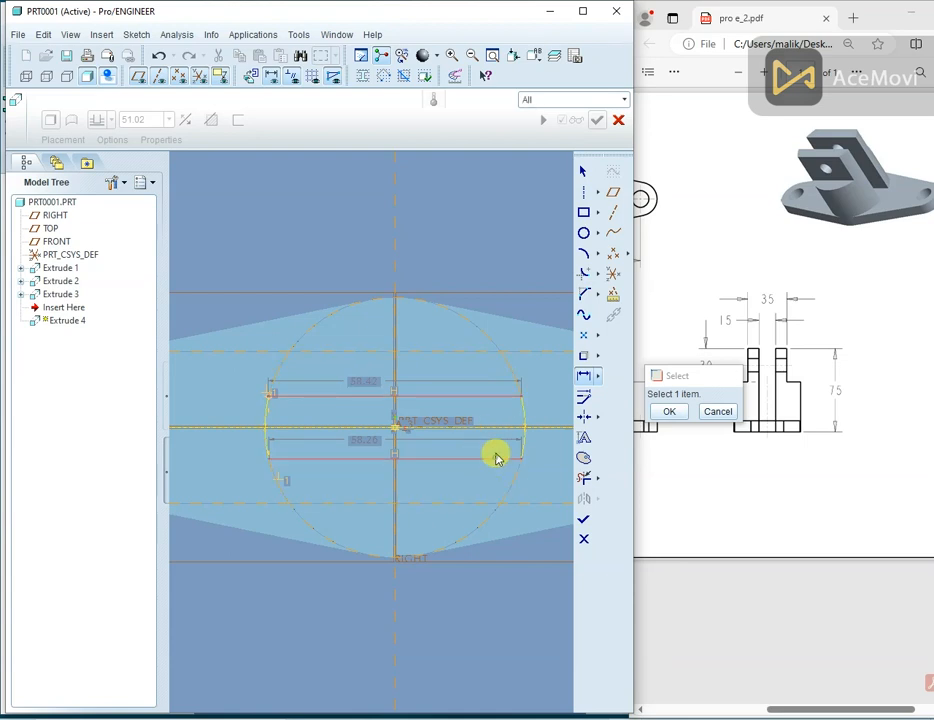
middle_click(492, 420)
text(1)
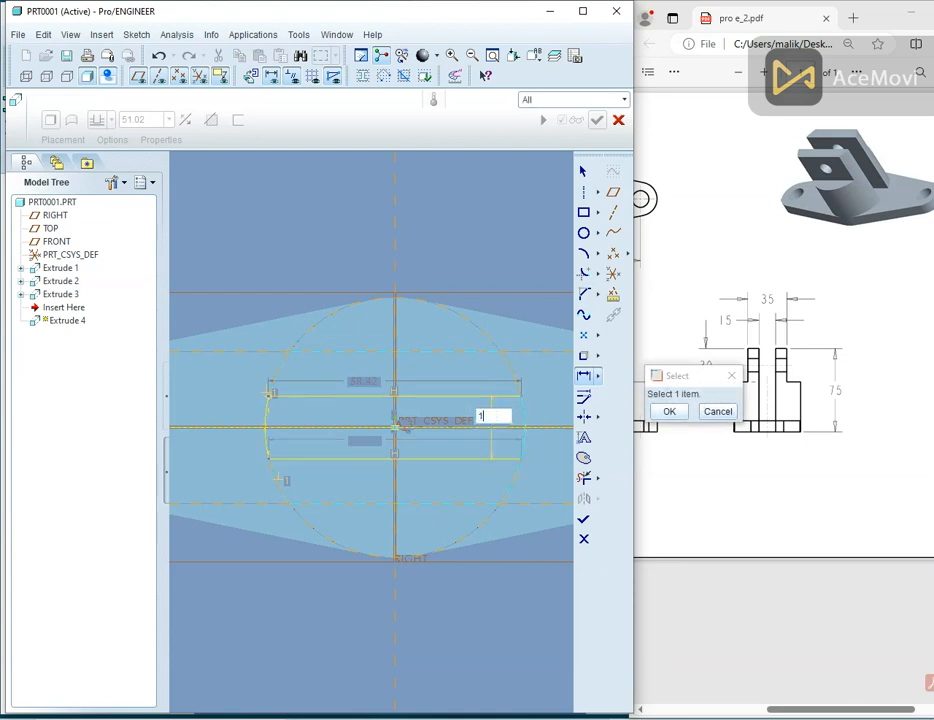
text(5)
key(Return)
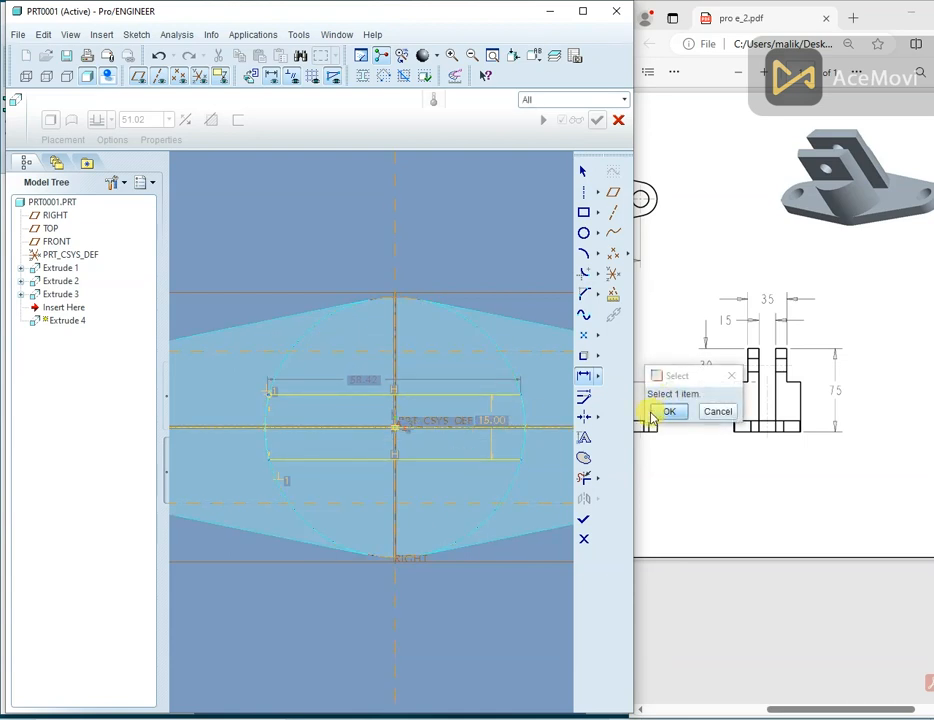
Try to make the endpoints of the two slot lines symmetric about the horizontal centerline.
click(584, 418)
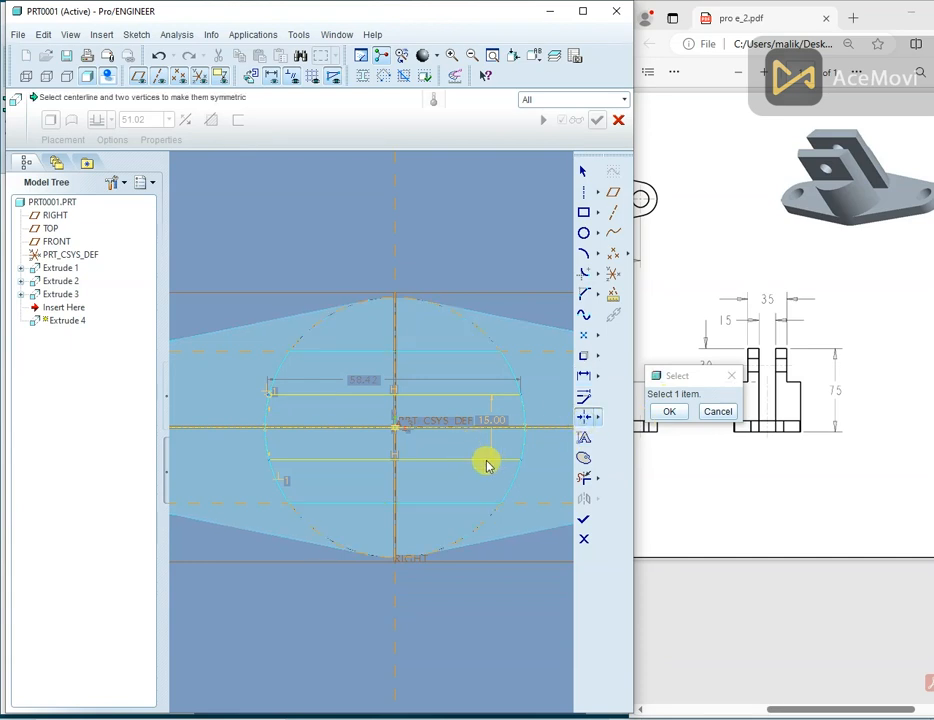
click(519, 459)
click(520, 396)
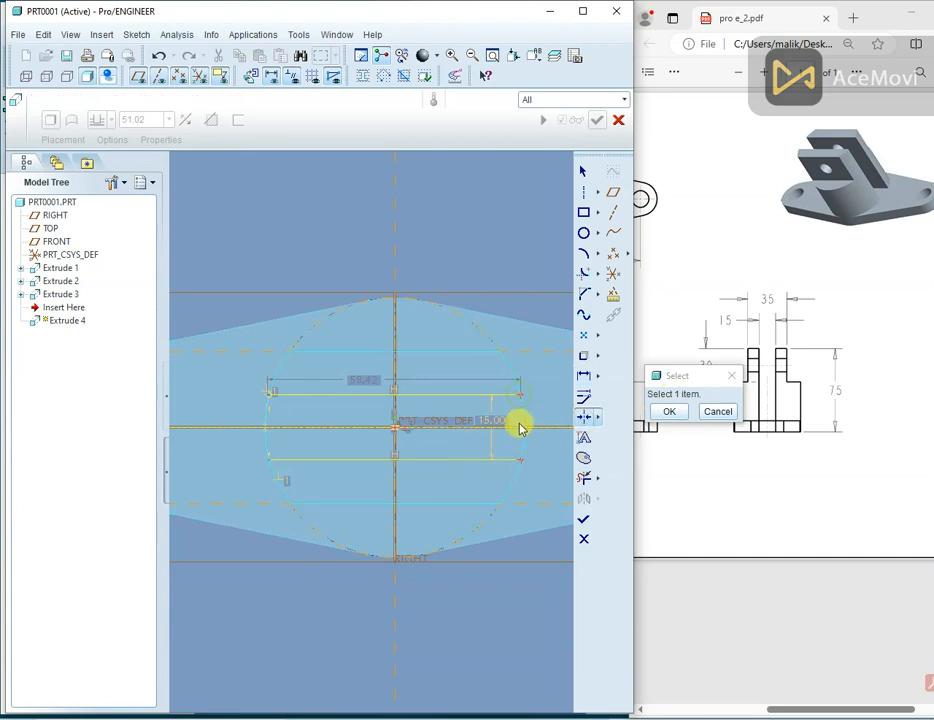
click(519, 426)
click(741, 170)
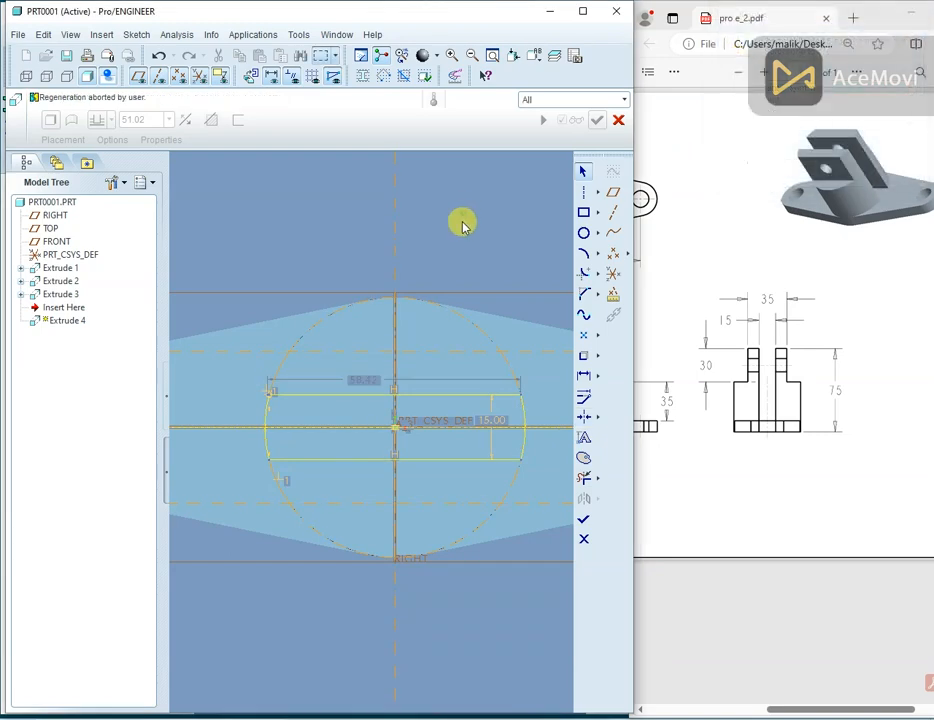
Try to finish the slot sketch, and examine its outline on the block's top face for intersecting segments.
middle_drag(461, 219, 473, 269)
click(585, 520)
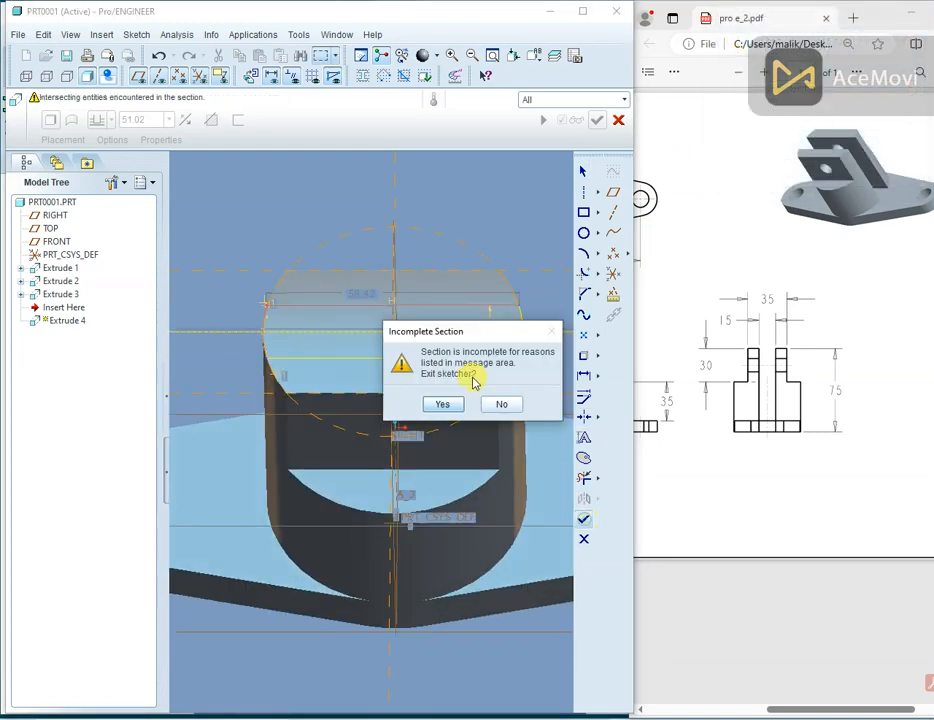
click(500, 405)
scroll(418, 340, up, 2)
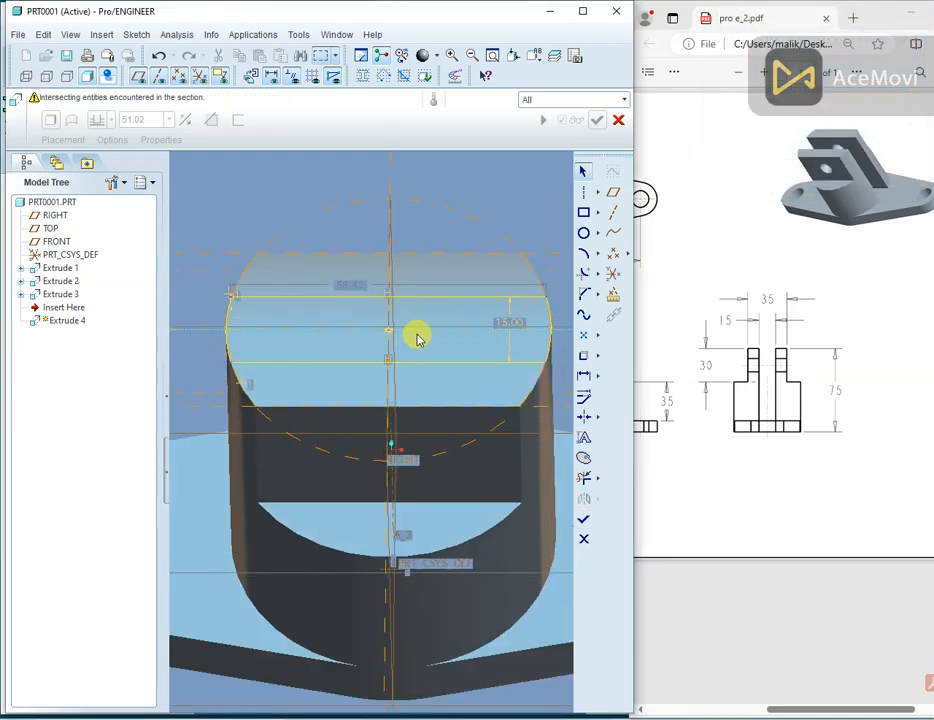
scroll(545, 360, up, 1)
scroll(537, 395, down, 3)
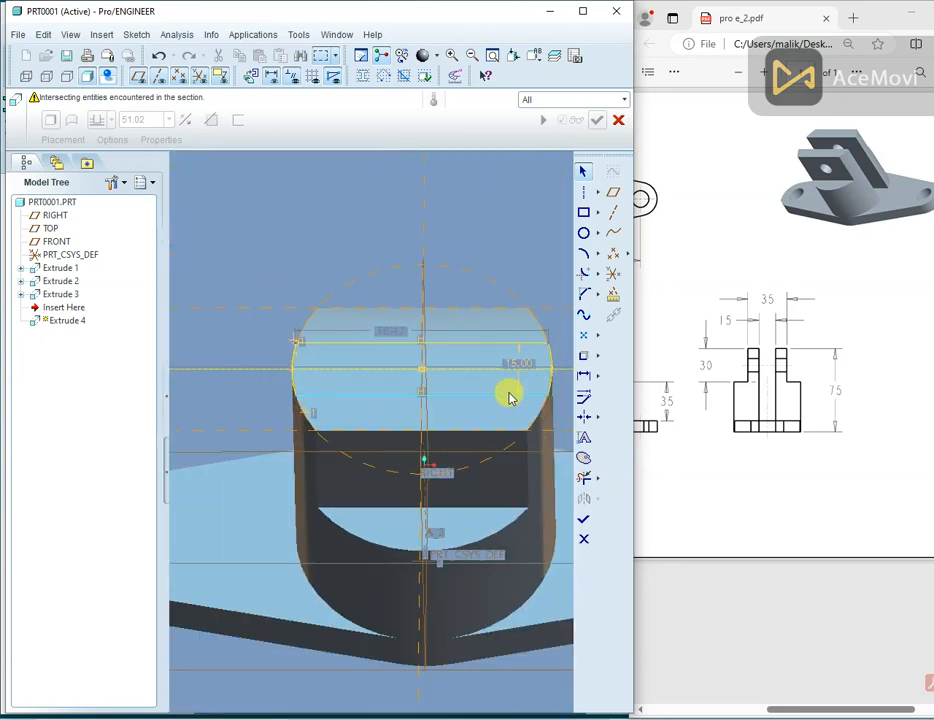
scroll(512, 385, up, 3)
scroll(517, 381, down, 1)
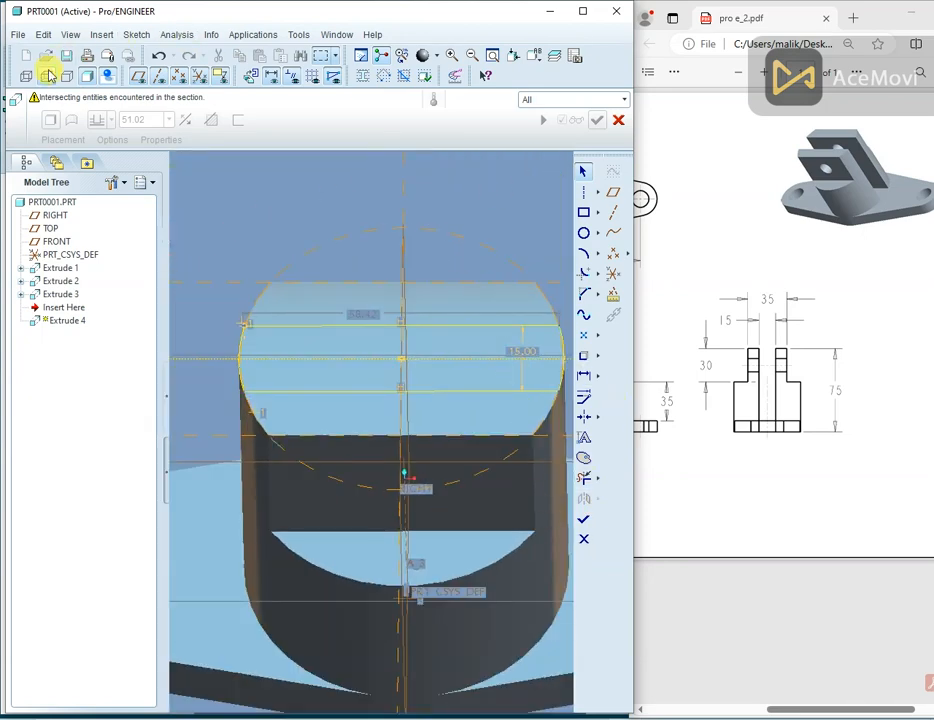
Trim the stray segments at the corner where the upper slot line crosses the arc, and finish the sketch.
click(250, 78)
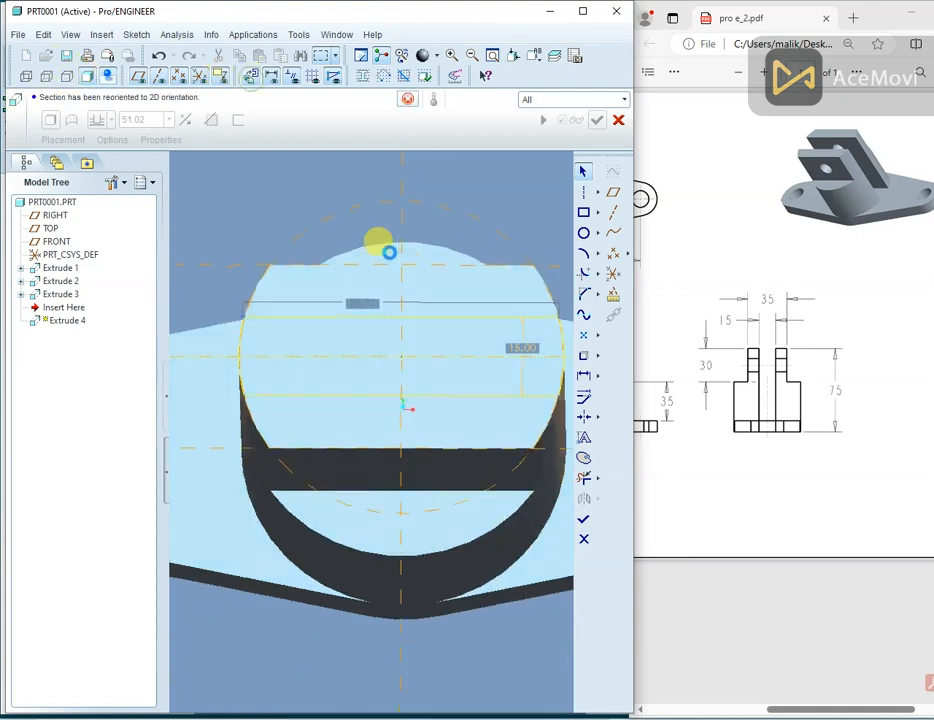
scroll(243, 330, up, 3)
scroll(245, 318, up, 5)
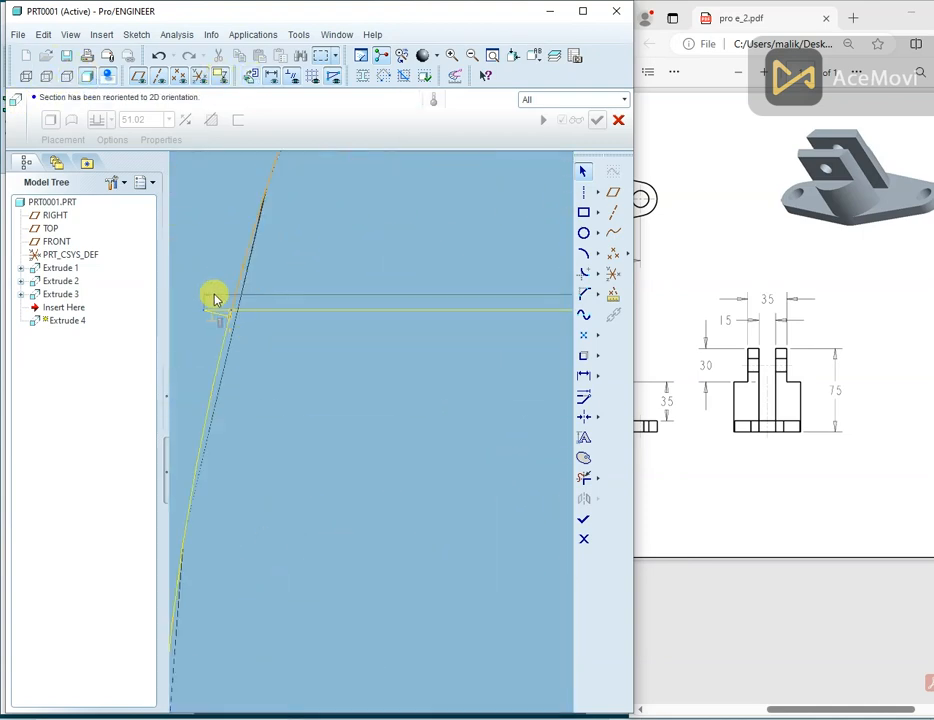
click(586, 482)
scroll(208, 309, down, 6)
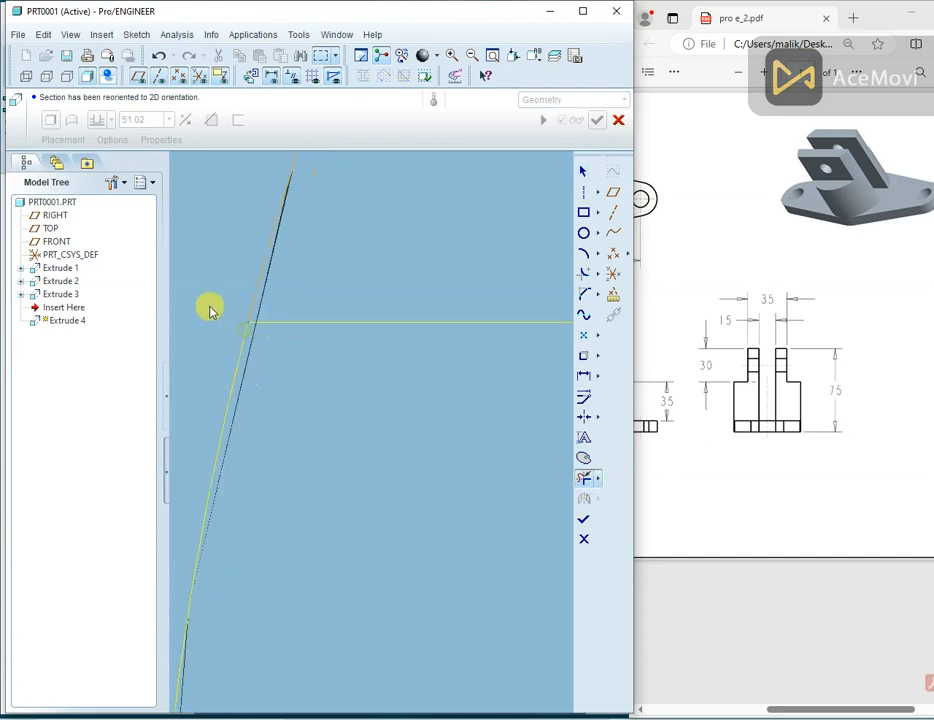
scroll(421, 306, up, 2)
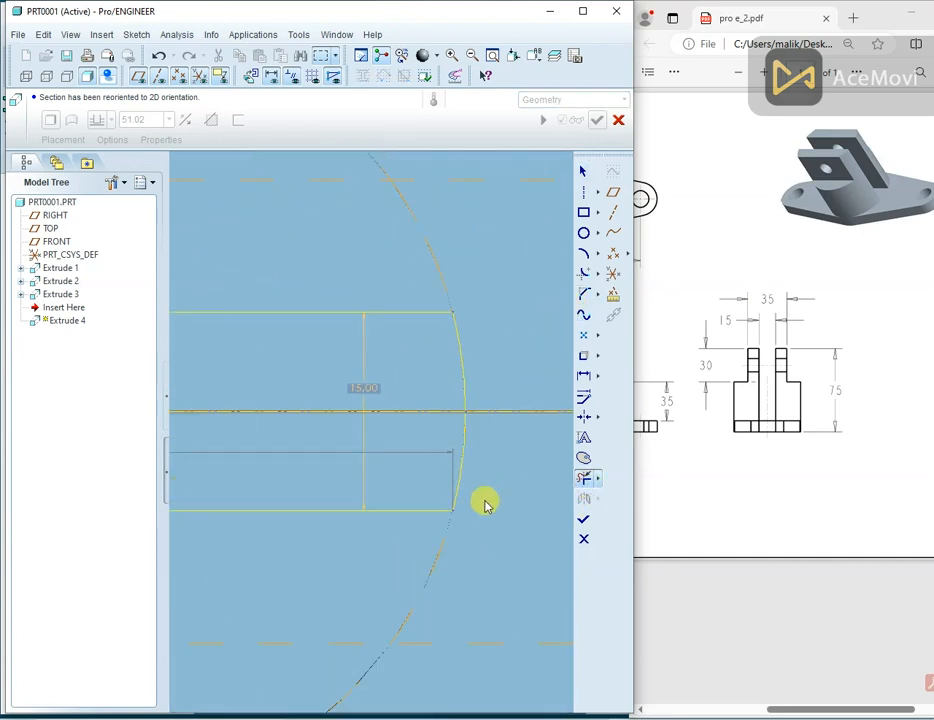
click(586, 522)
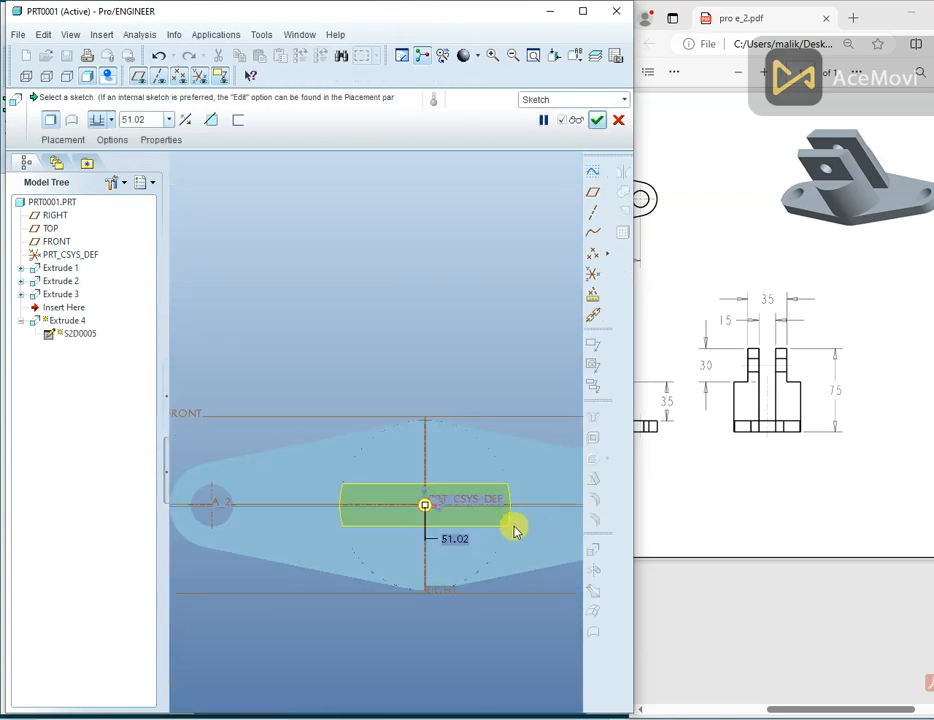
Extrude the slot sketch as a material-removing cut down to the base plate's top face.
middle_drag(507, 456, 446, 320)
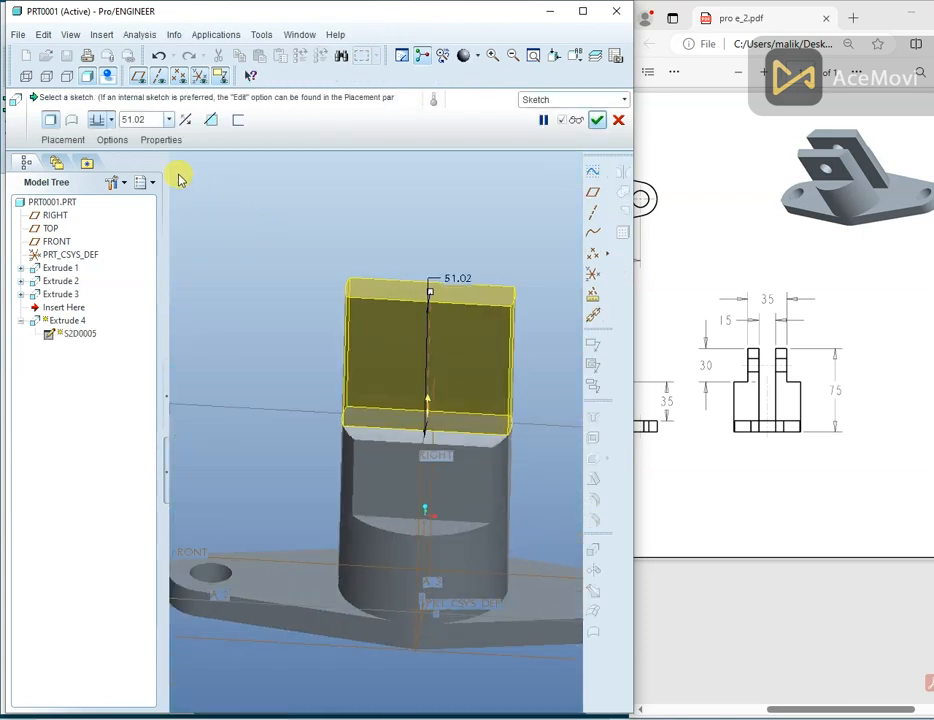
click(111, 120)
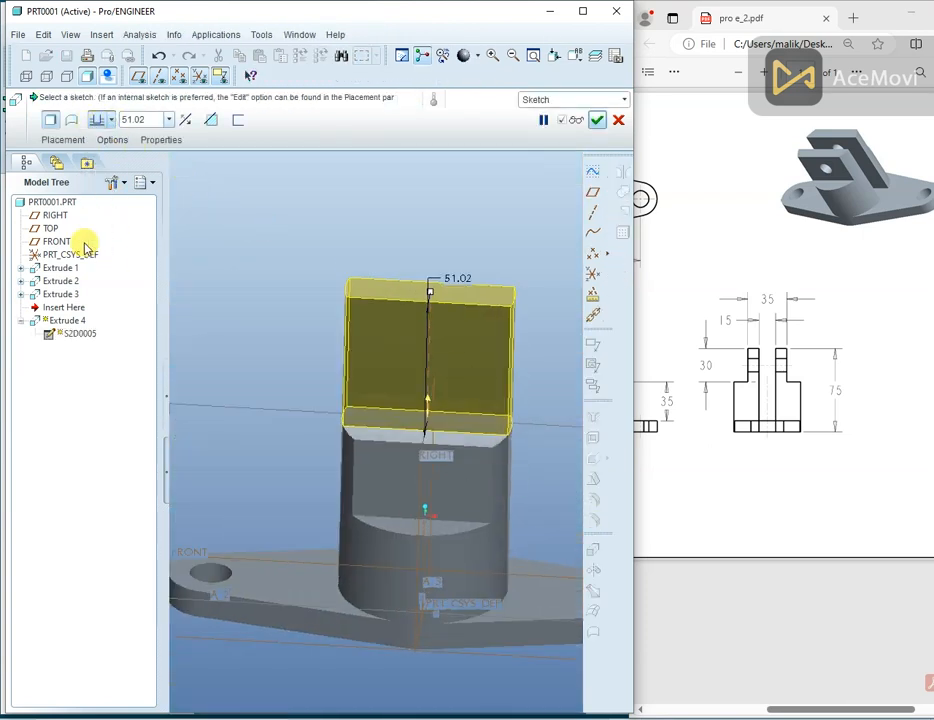
click(111, 120)
click(102, 251)
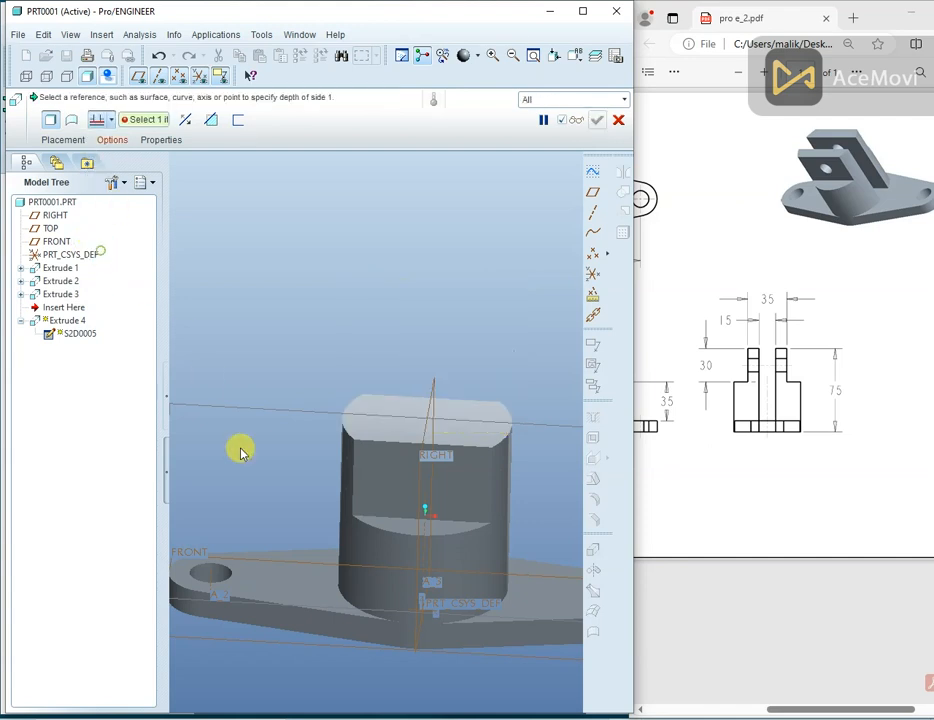
click(277, 570)
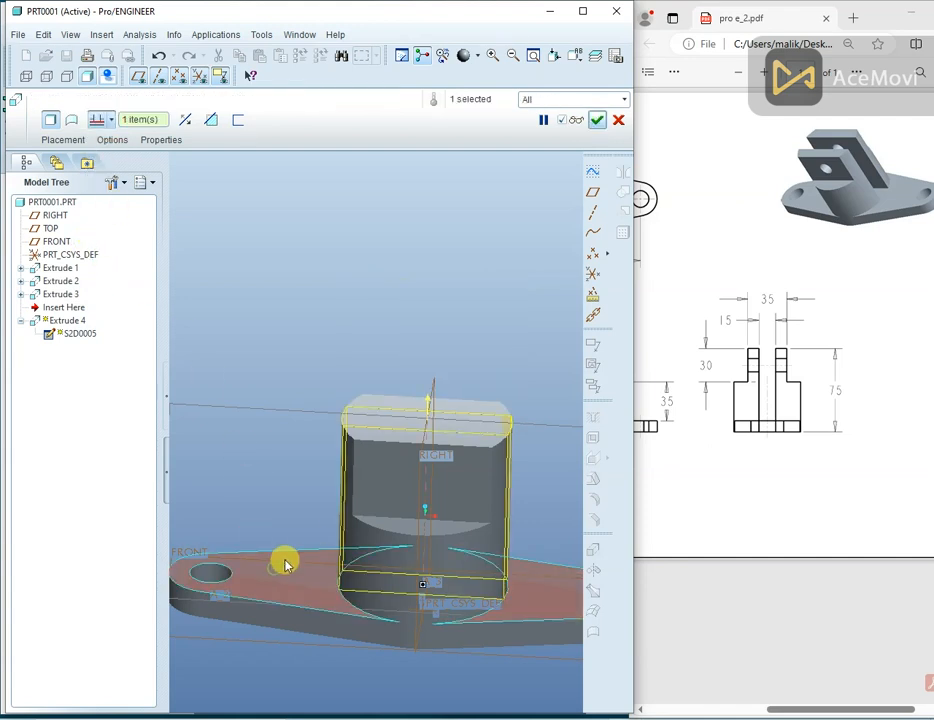
click(213, 121)
click(600, 121)
middle_drag(492, 265, 450, 300)
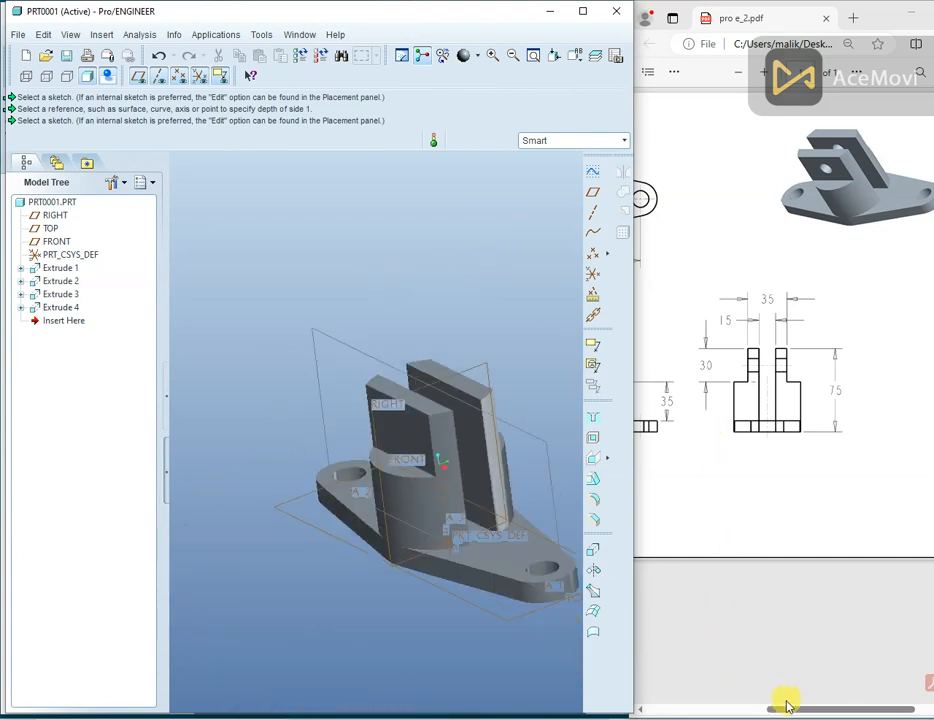
Place a hole on the fork's flat outer face, referenced to the RIGHT plane and offset 60 mm from the FRONT plane.
drag(787, 706, 661, 708)
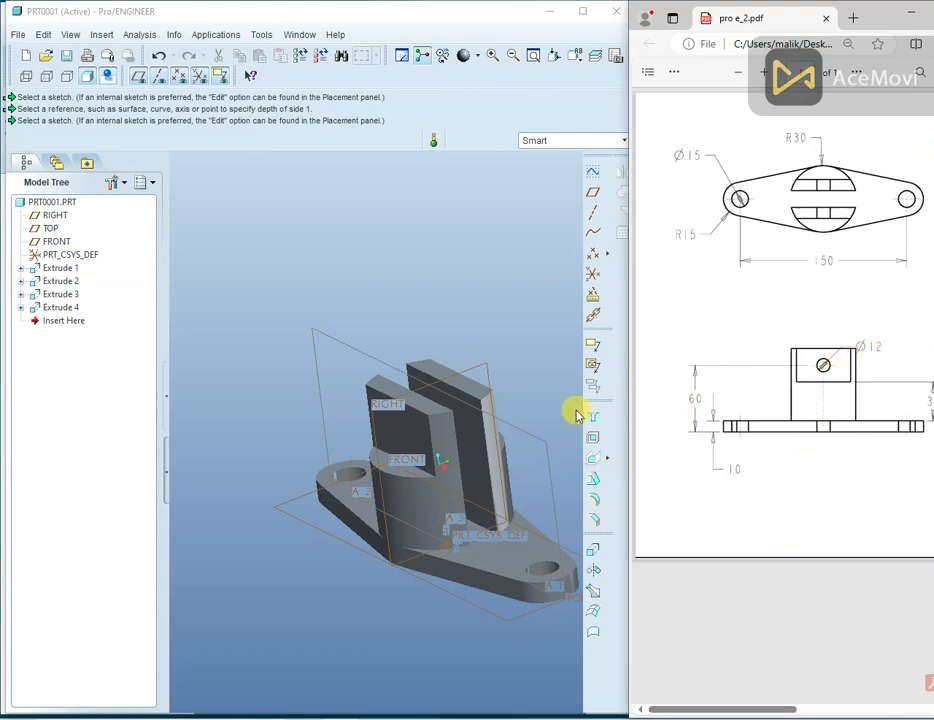
middle_drag(577, 414, 533, 388)
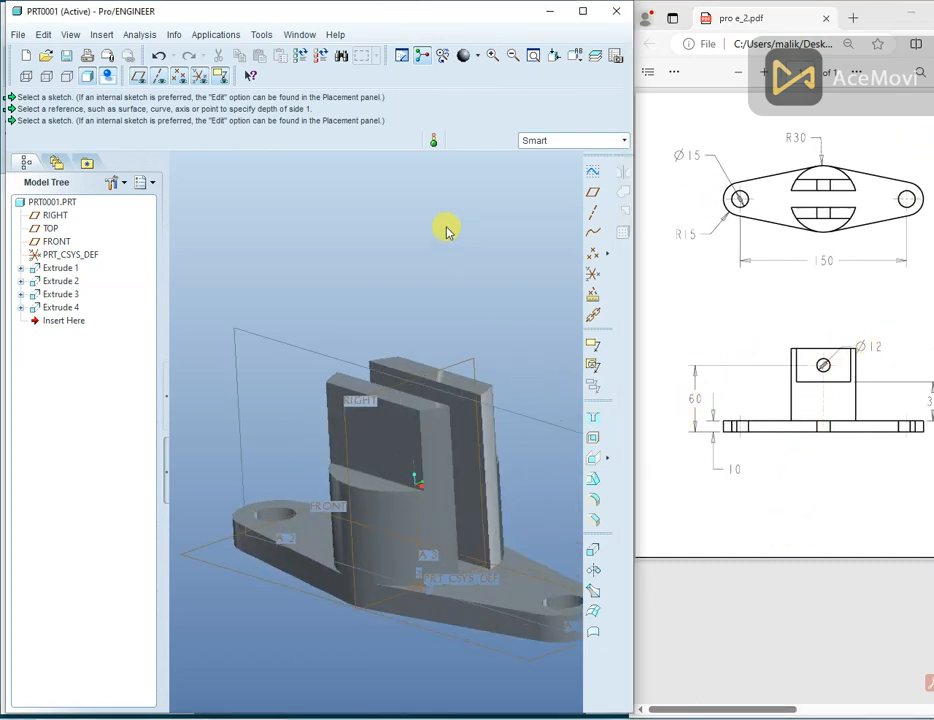
click(592, 415)
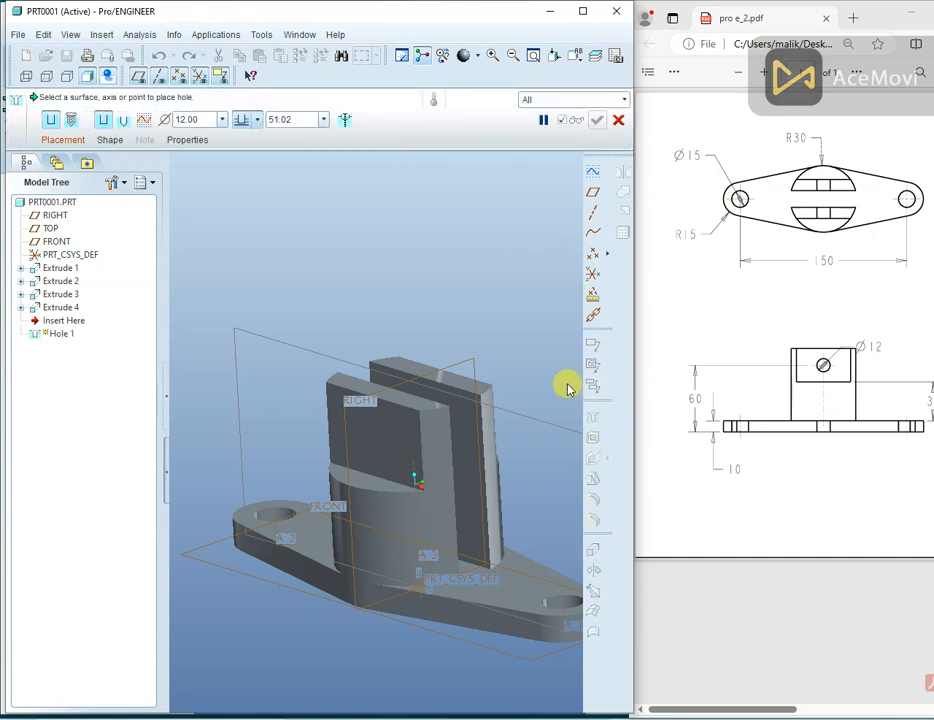
click(388, 438)
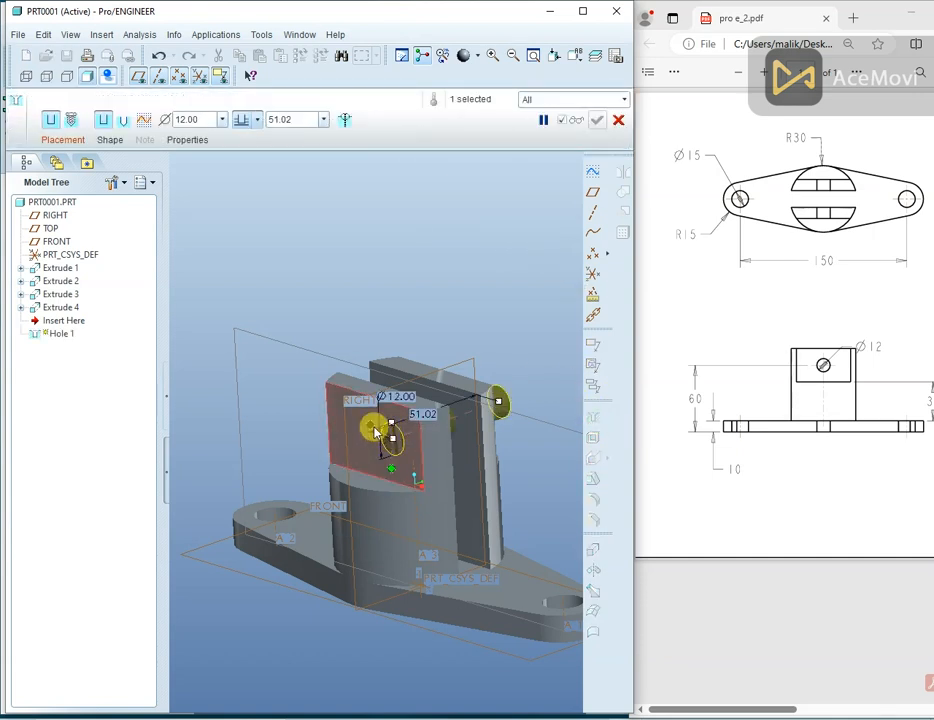
drag(373, 426, 338, 415)
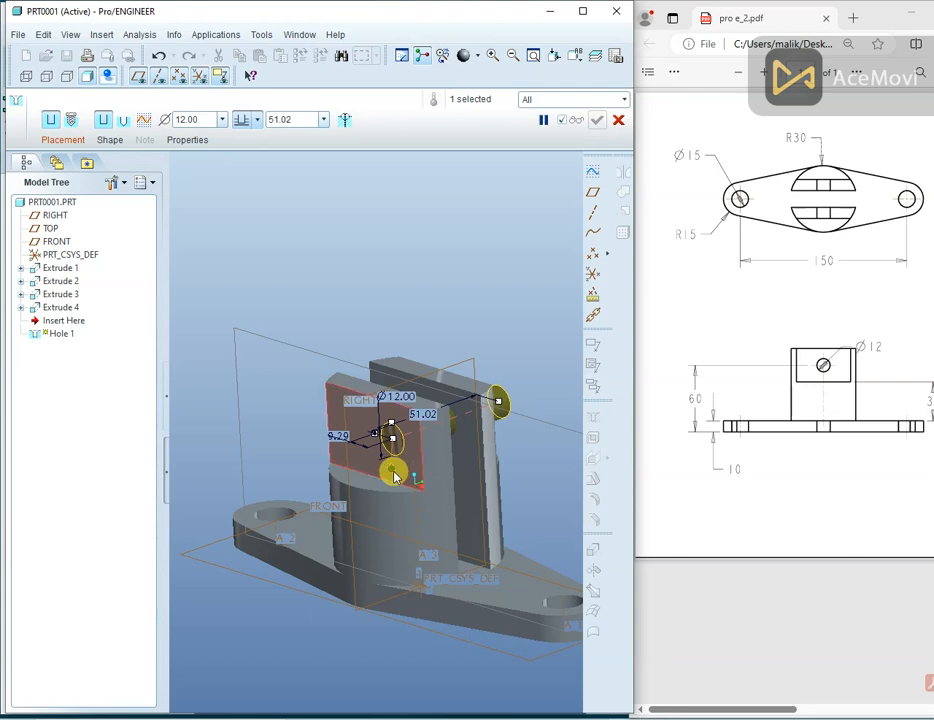
drag(375, 490, 297, 593)
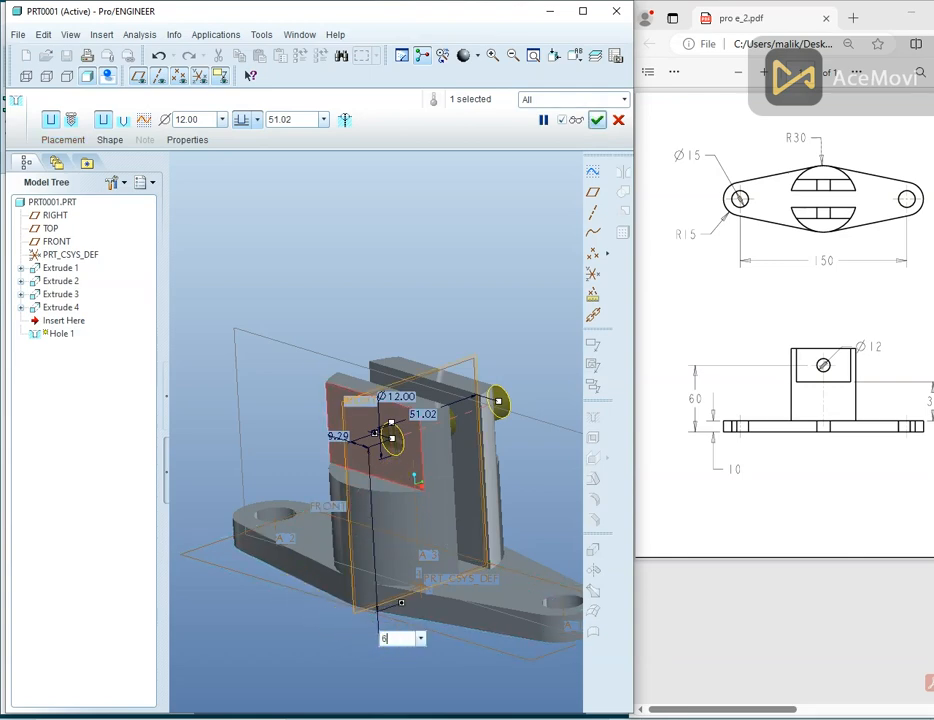
text(0)
key(Return)
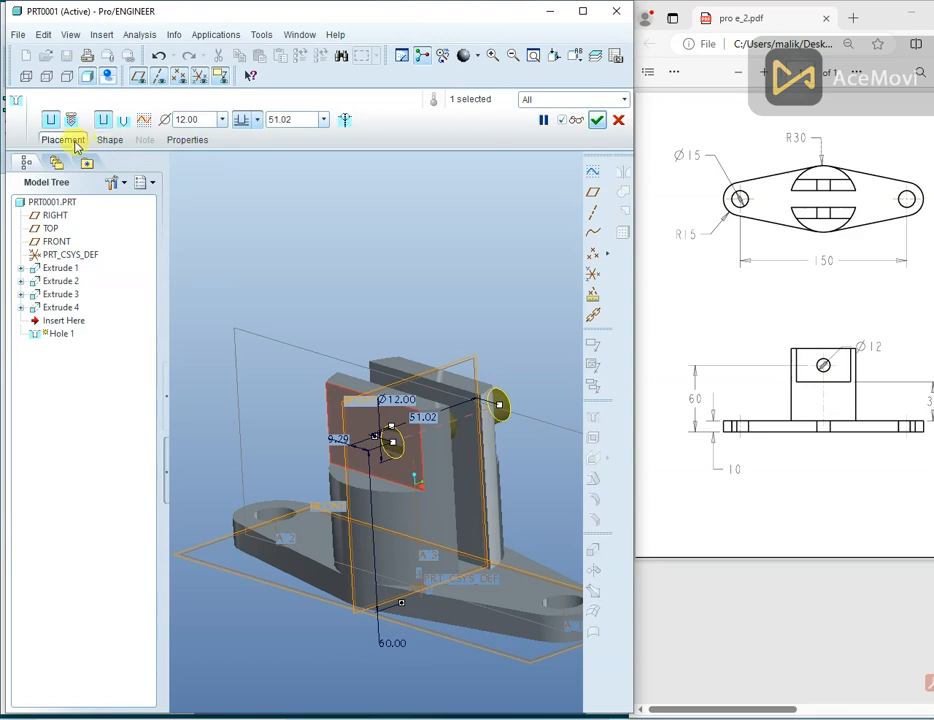
Set the hole's offset from the RIGHT plane to 0 and its diameter to 12 mm, and complete the hole.
click(63, 140)
click(187, 283)
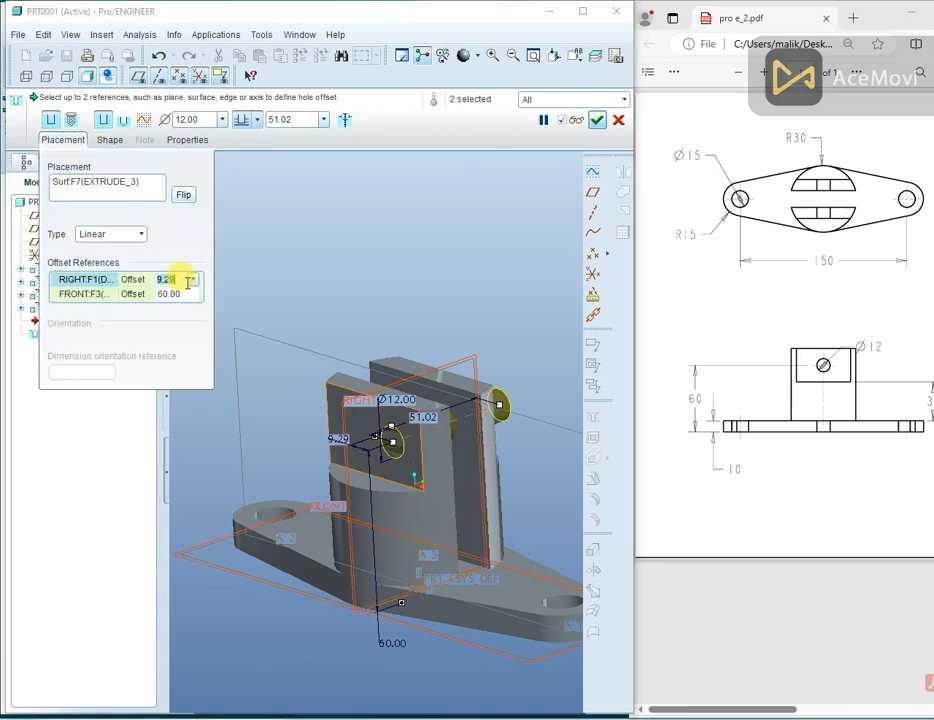
text(0)
key(Return)
double_click(203, 119)
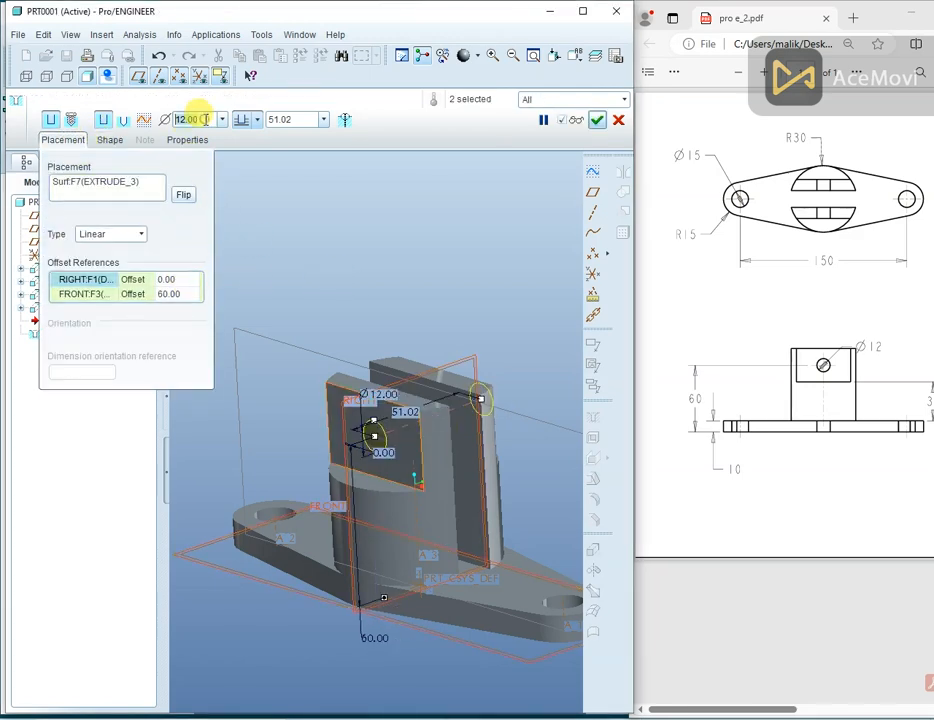
text(12)
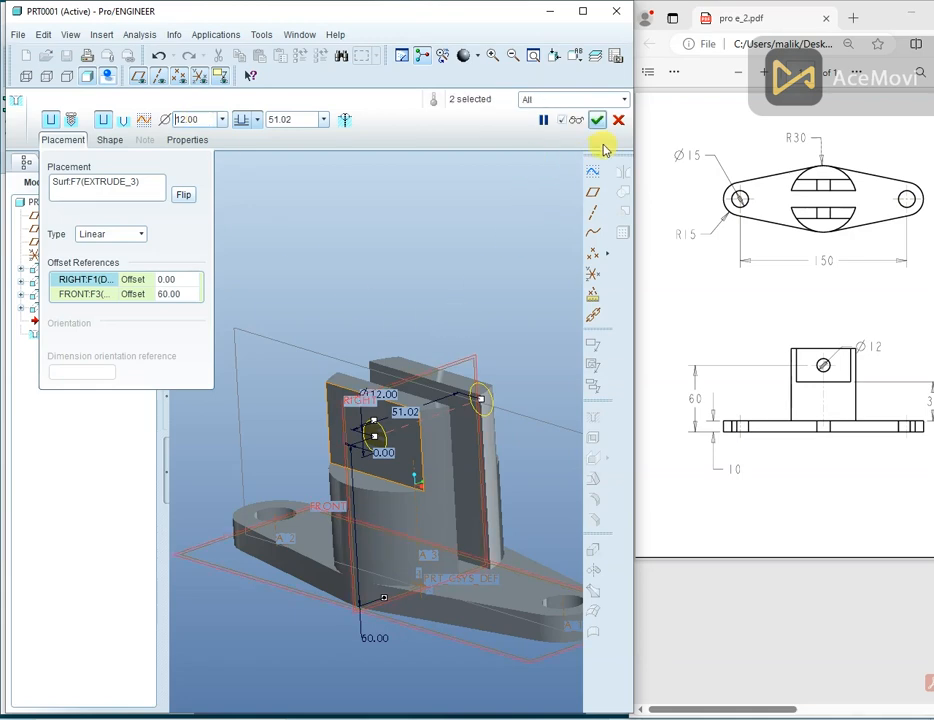
click(597, 120)
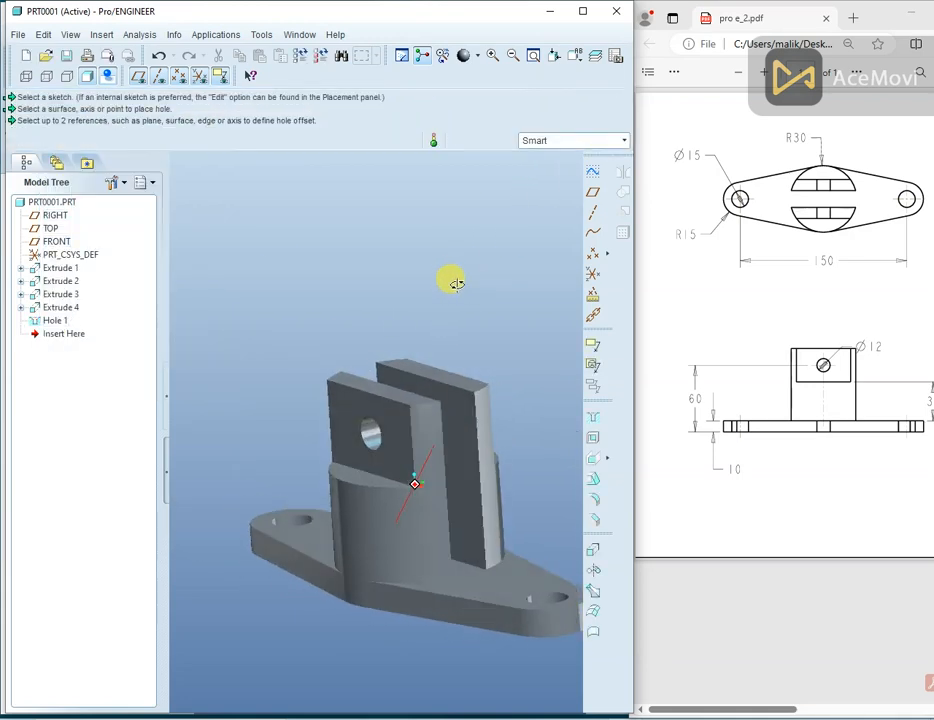
Apply the brown metal appearance from the std-metals.dmt library to the whole part.
scroll(465, 293, up, 1)
middle_drag(527, 511, 318, 385)
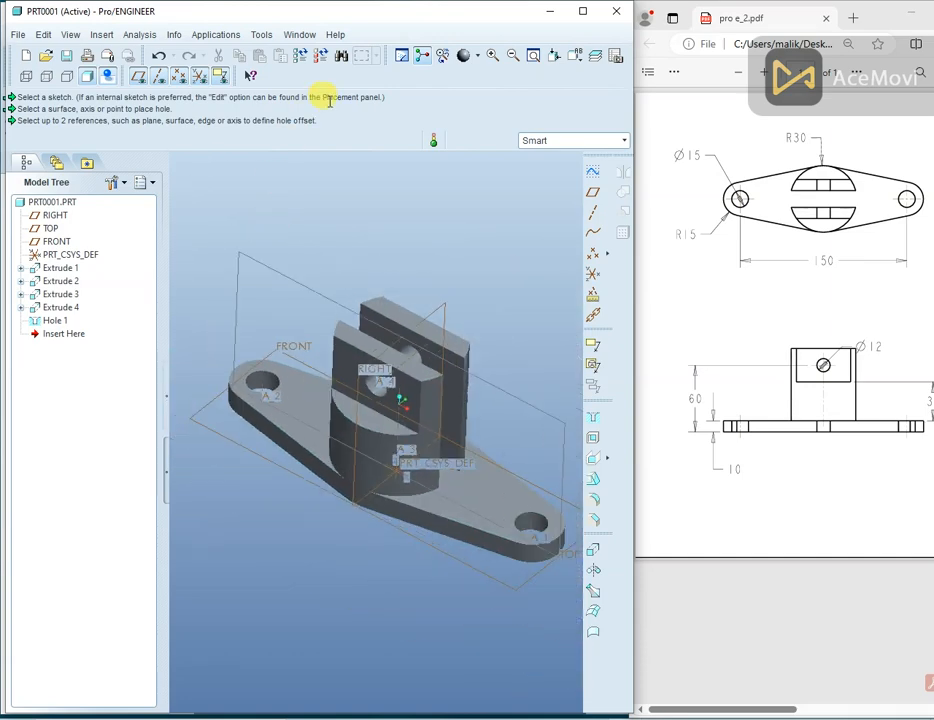
click(479, 57)
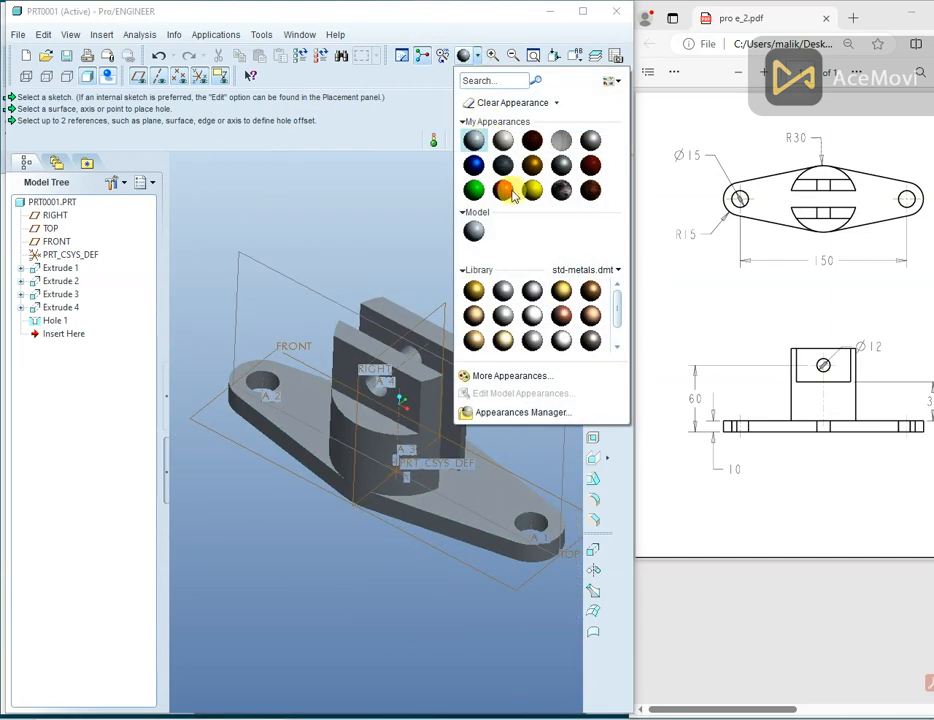
click(600, 295)
click(538, 140)
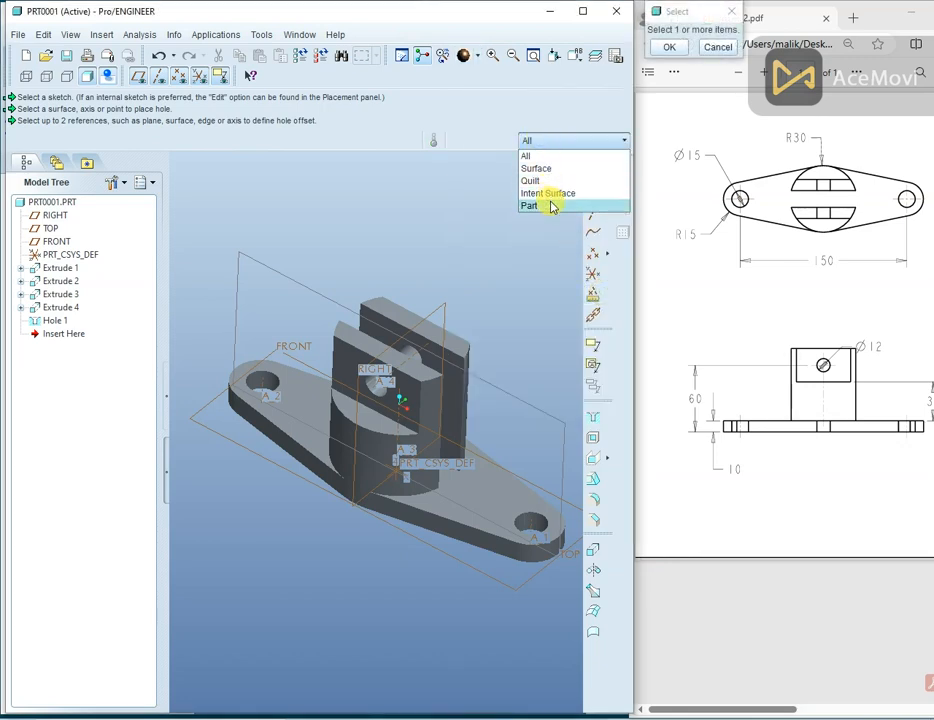
click(551, 206)
click(400, 370)
click(669, 47)
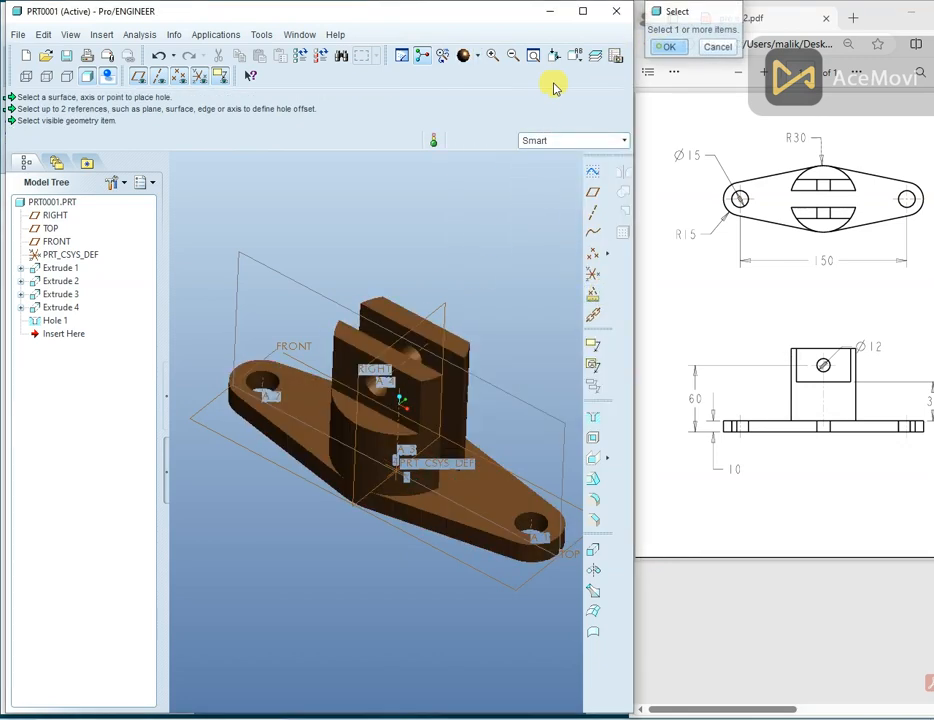
Chamfer the top edges of both base plate holes and the edges of the fork's cross hole with D x D at 2.00.
middle_drag(409, 232, 388, 230)
scroll(383, 408, down, 2)
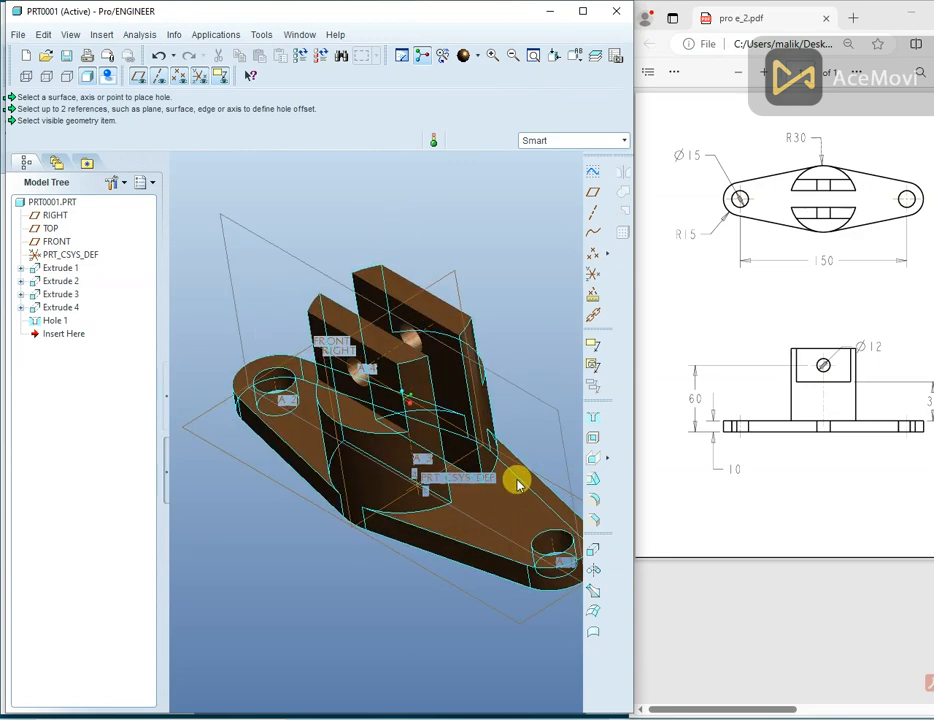
click(588, 520)
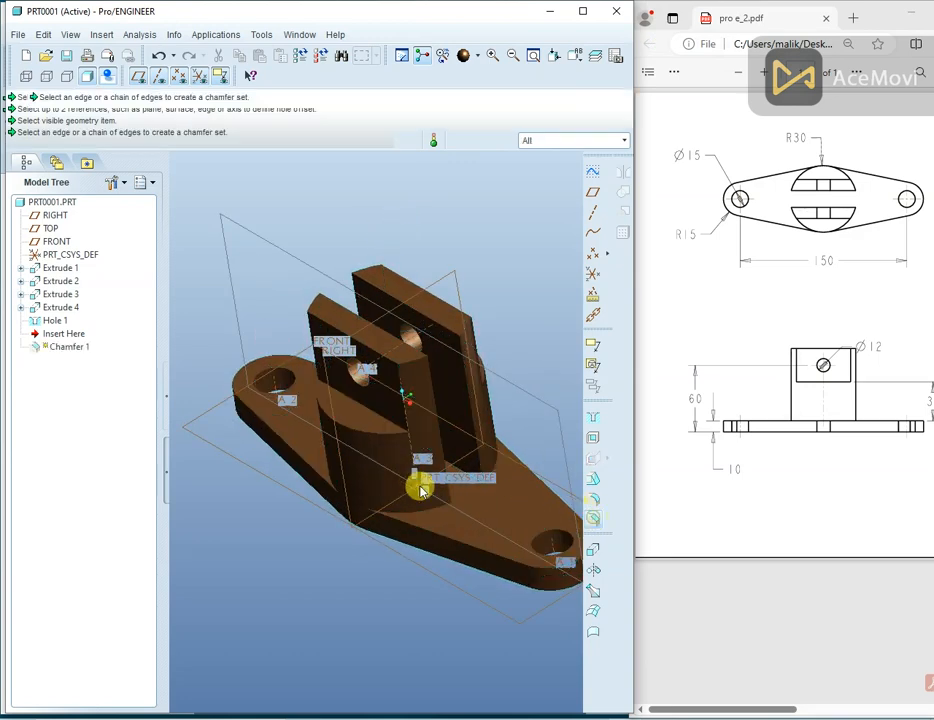
click(285, 379)
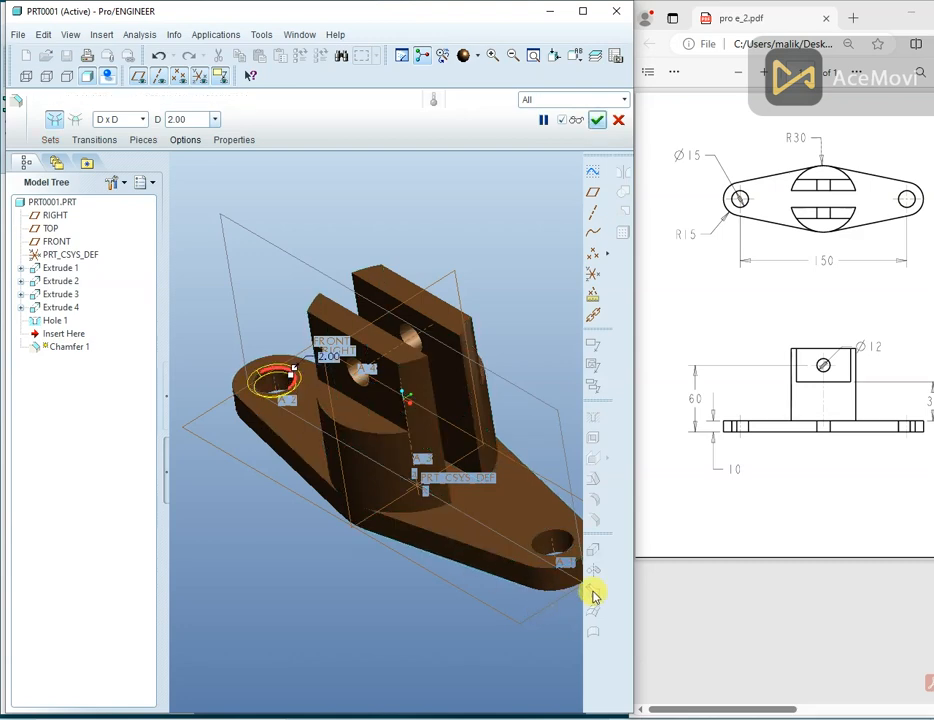
ctrl+click(568, 550)
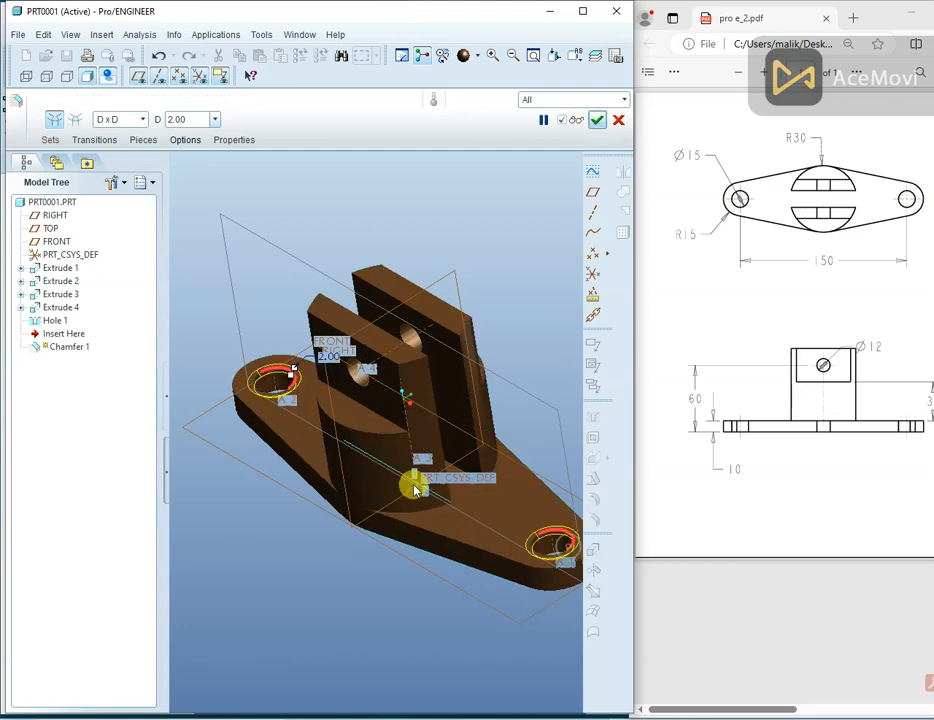
ctrl+click(363, 376)
middle_drag(429, 419, 530, 297)
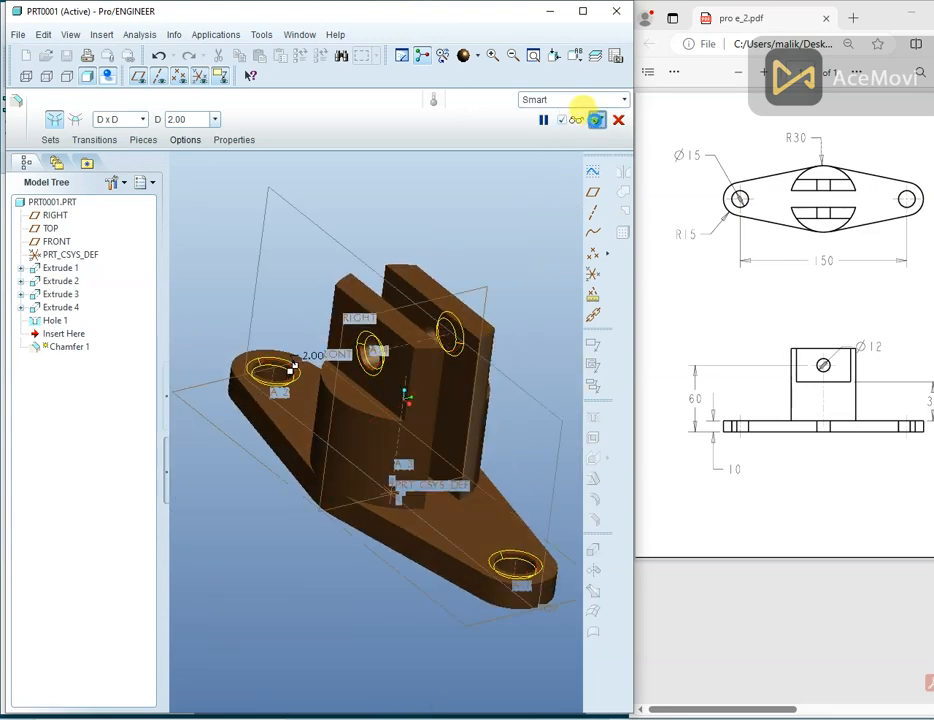
click(596, 120)
Round the edges where the cylinder meets the base plate with a 2.00 radius, all the way around.
middle_drag(486, 208, 507, 242)
click(594, 500)
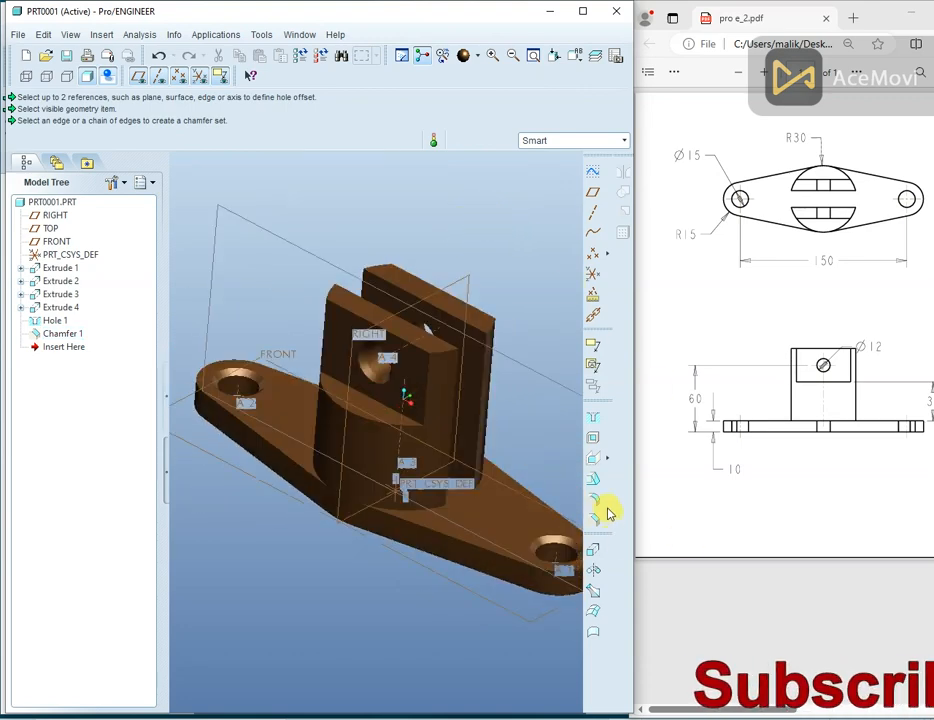
click(417, 510)
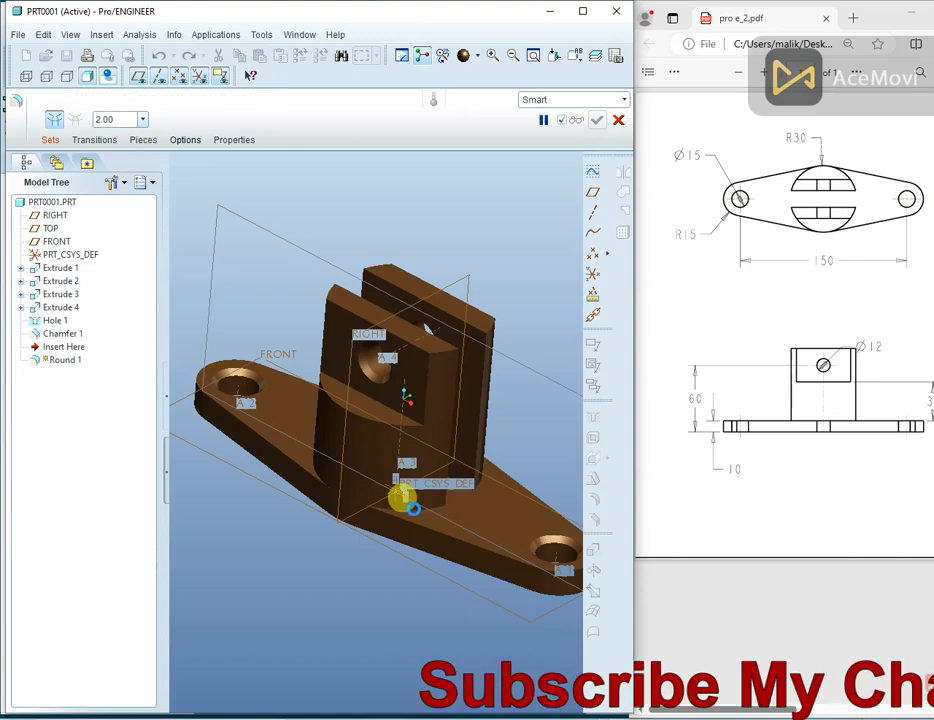
middle_drag(314, 470, 426, 522)
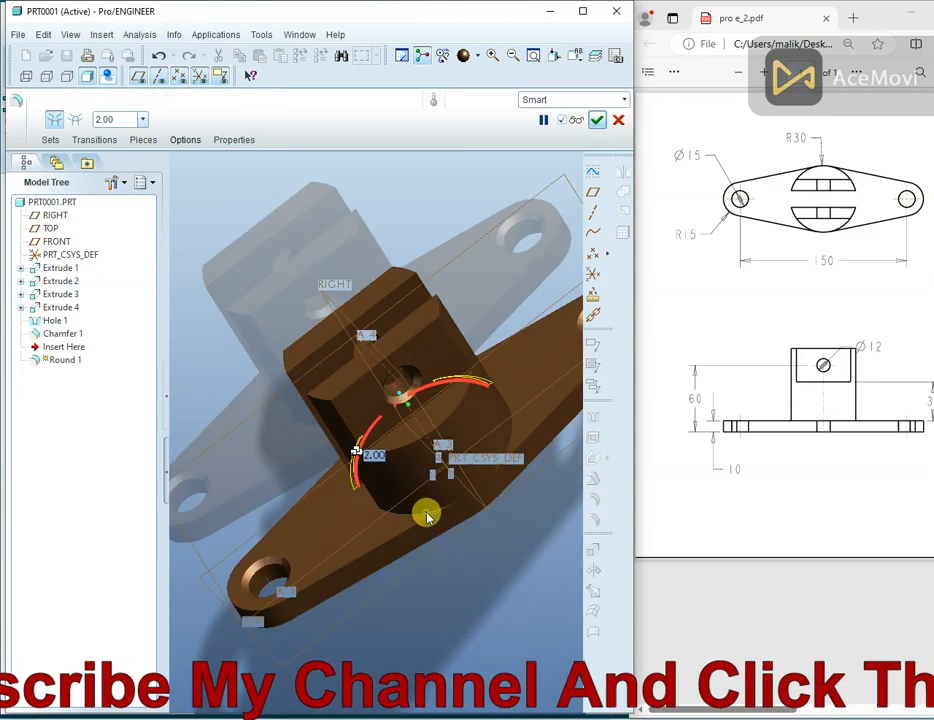
ctrl+click(427, 515)
ctrl+click(507, 450)
middle_drag(507, 450, 532, 294)
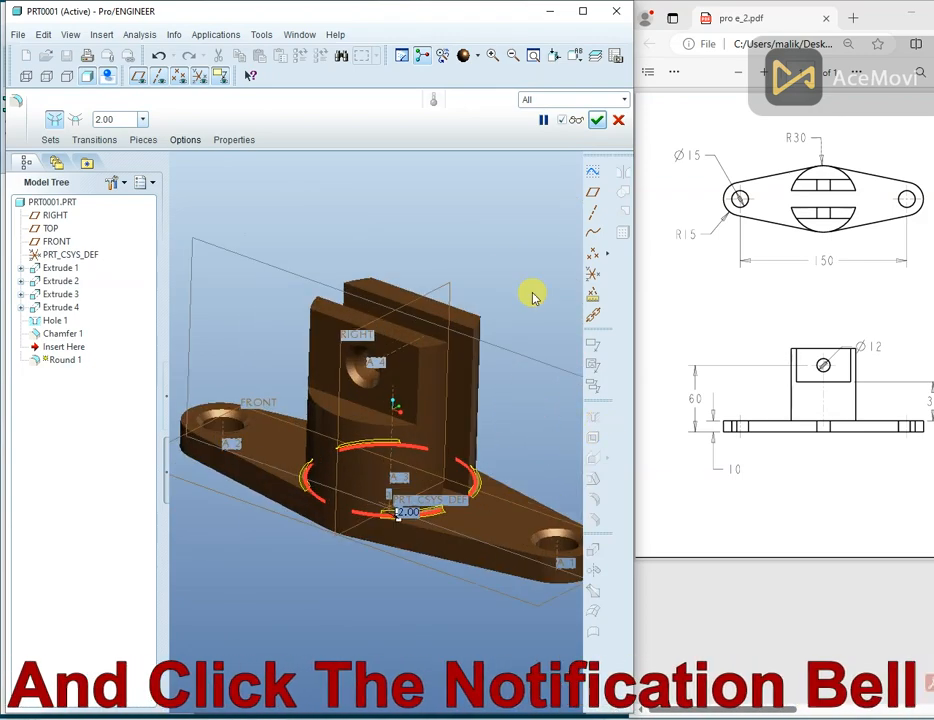
click(597, 120)
Turn off the display of datum planes, axes and datum points to show the finished bracket.
mouse_move(475, 254)
middle_down()
mouse_move(459, 246)
mouse_move(463, 254)
middle_up()
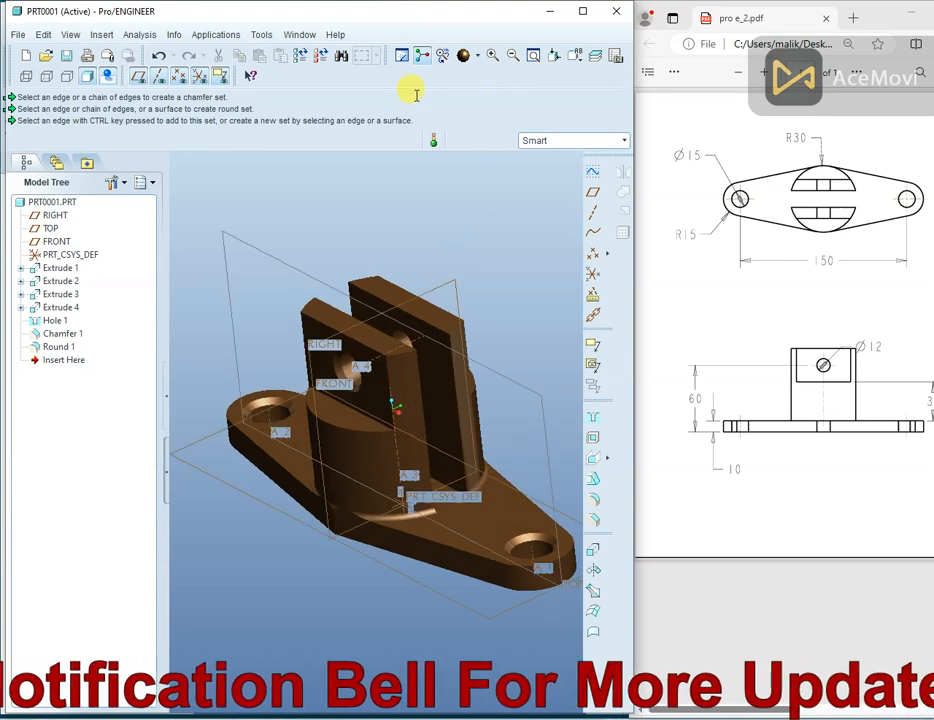
click(139, 77)
click(158, 77)
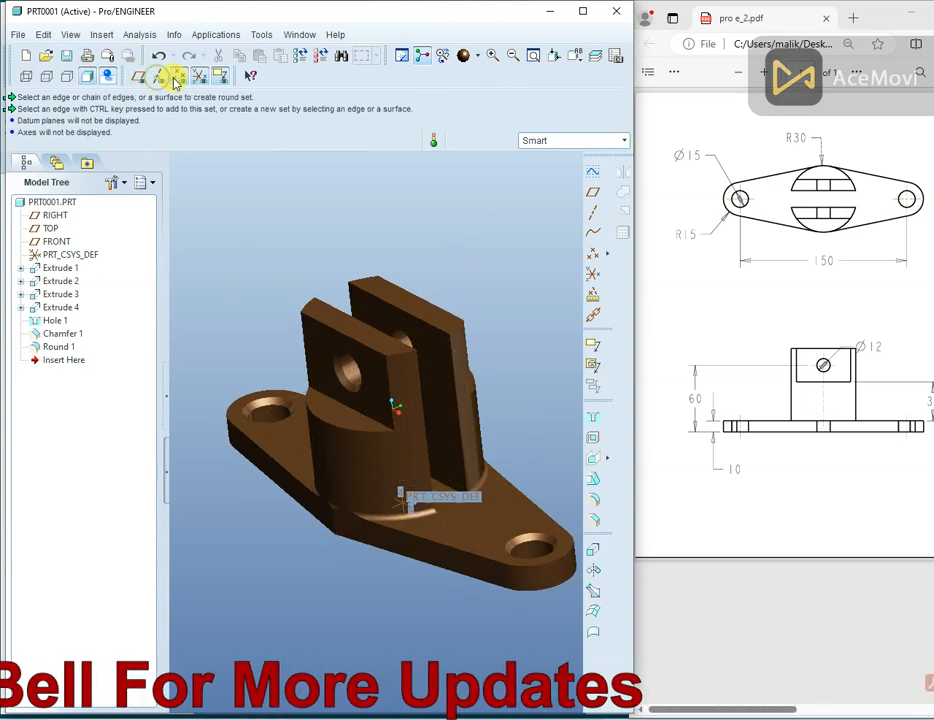
click(178, 77)
middle_drag(271, 141, 367, 225)
middle_drag(367, 225, 369, 236)
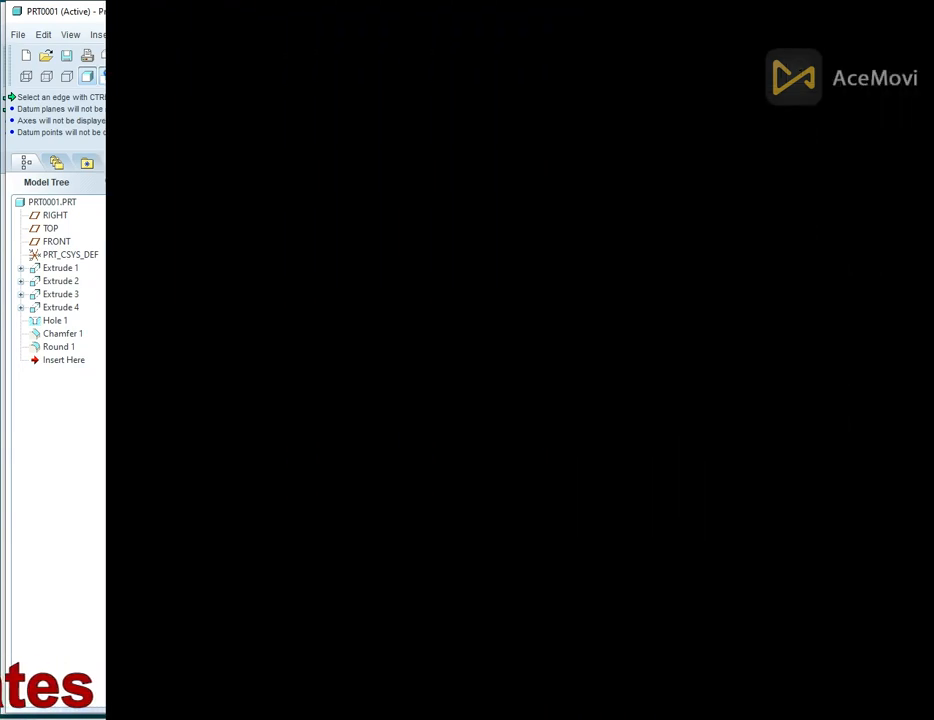